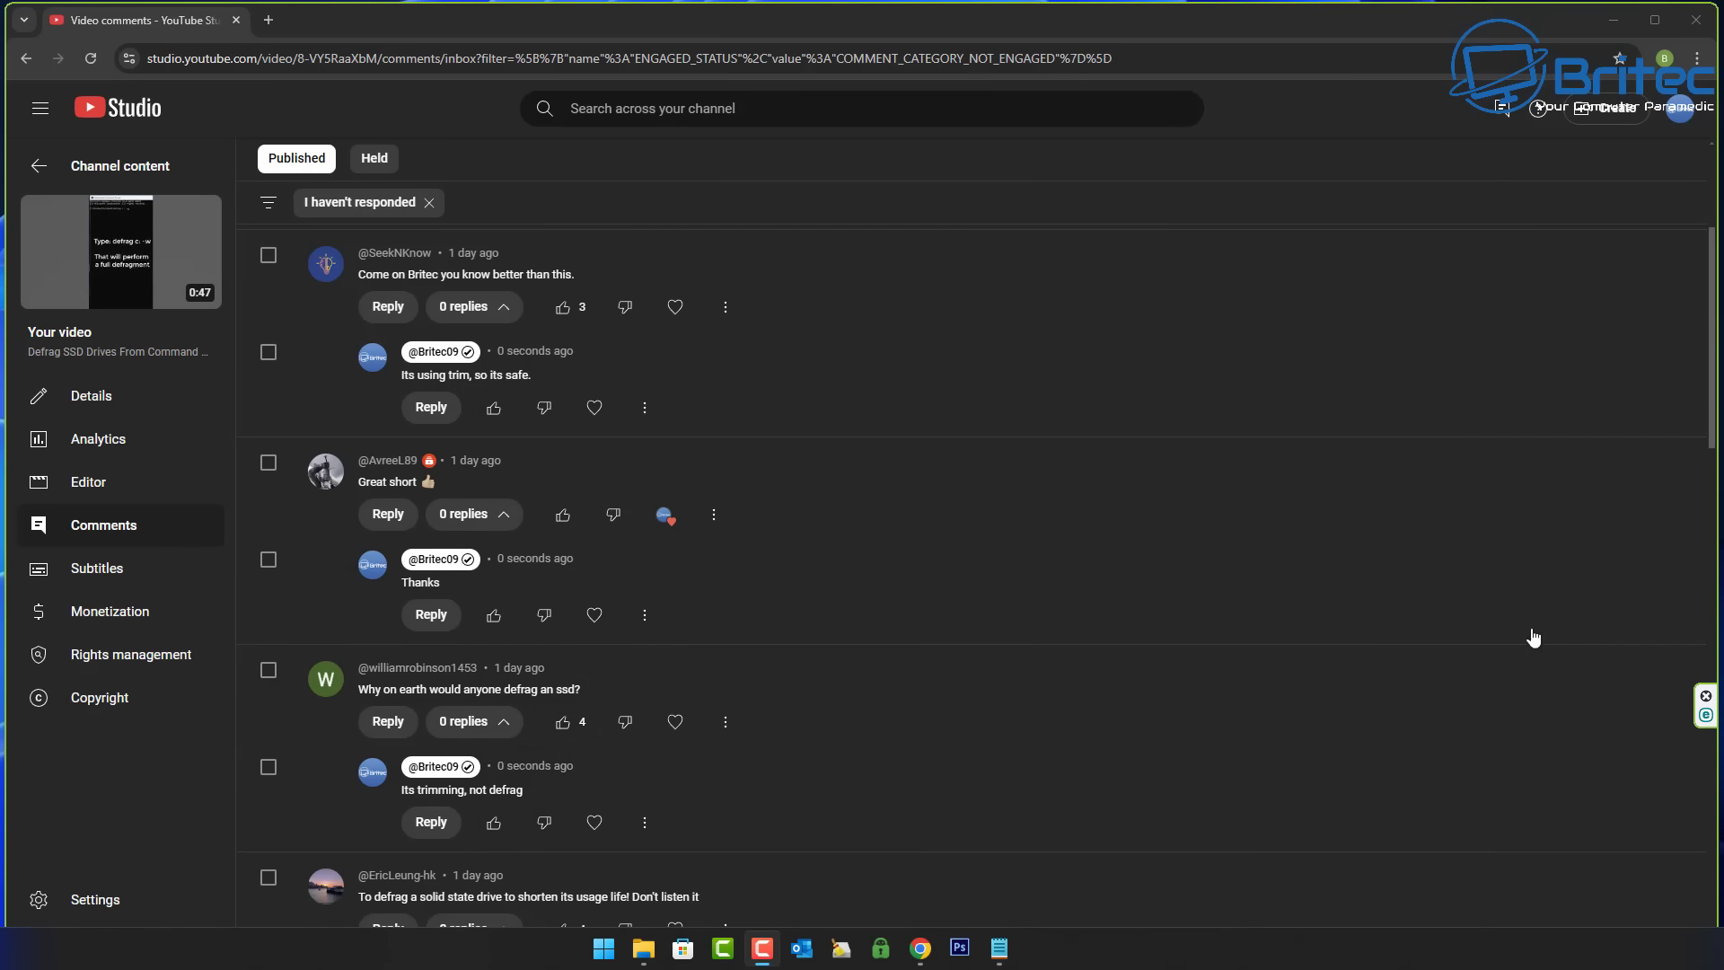
Step: Show the health details of the 4000 GB Crucial CT4000P3SSD8 D: drive
middle_click(1655, 433)
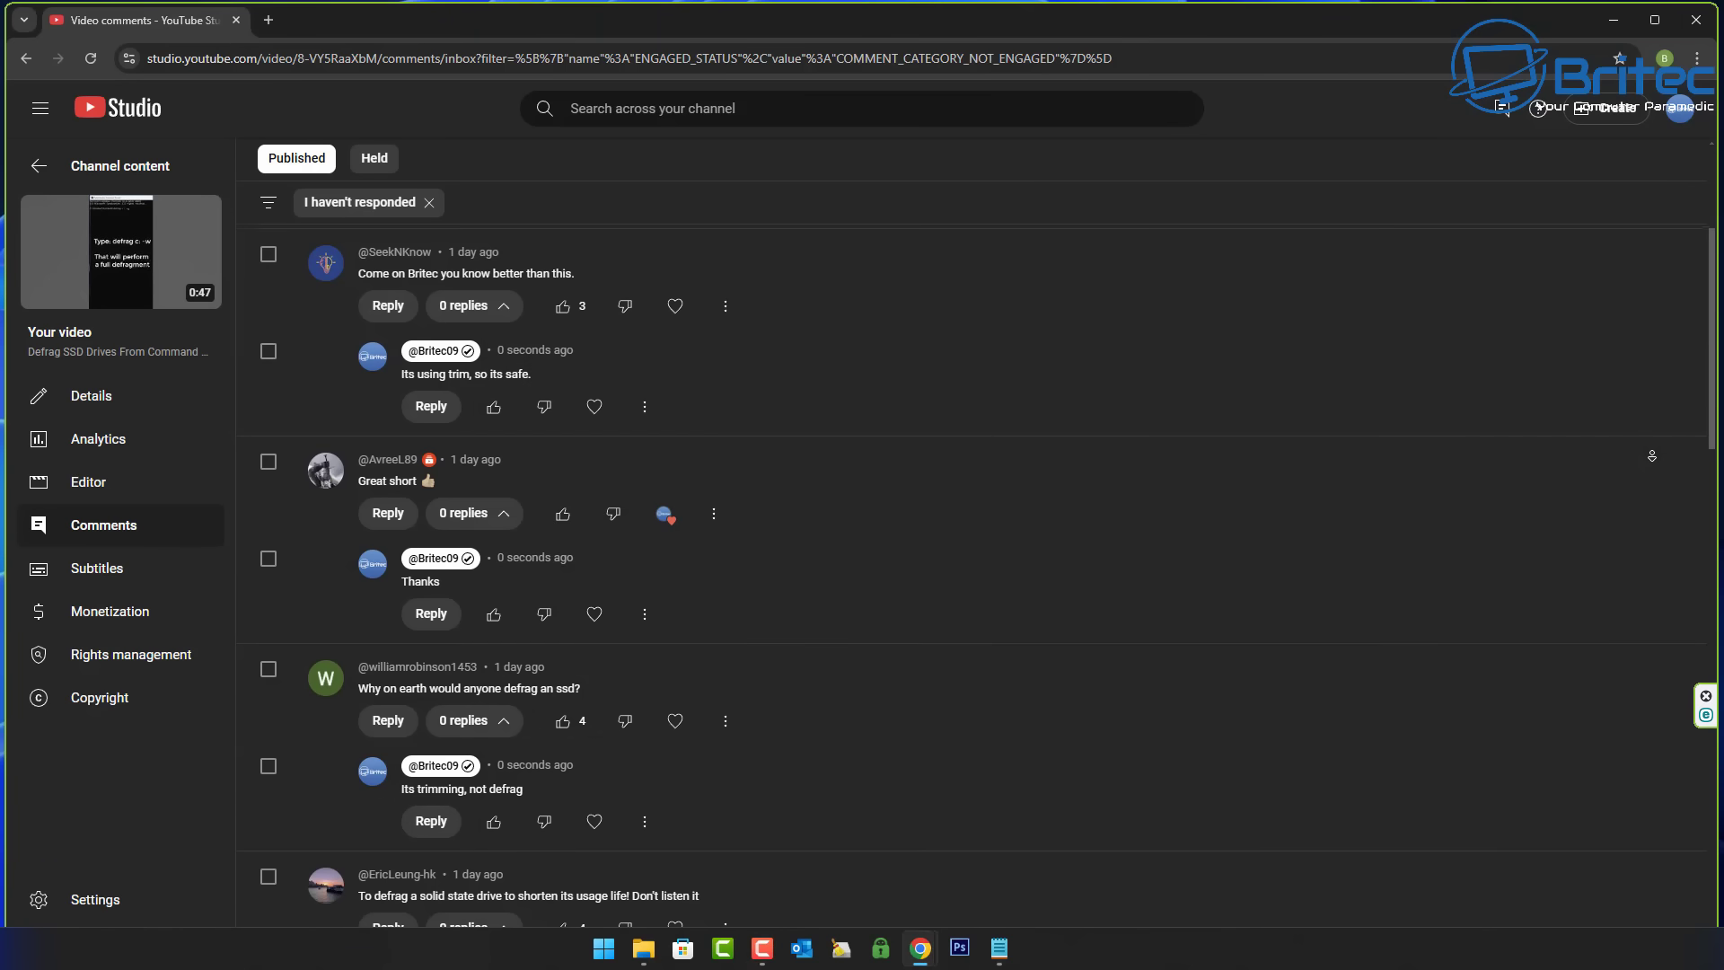
scroll(1652, 456, down, 1)
scroll(1652, 456, down, 2)
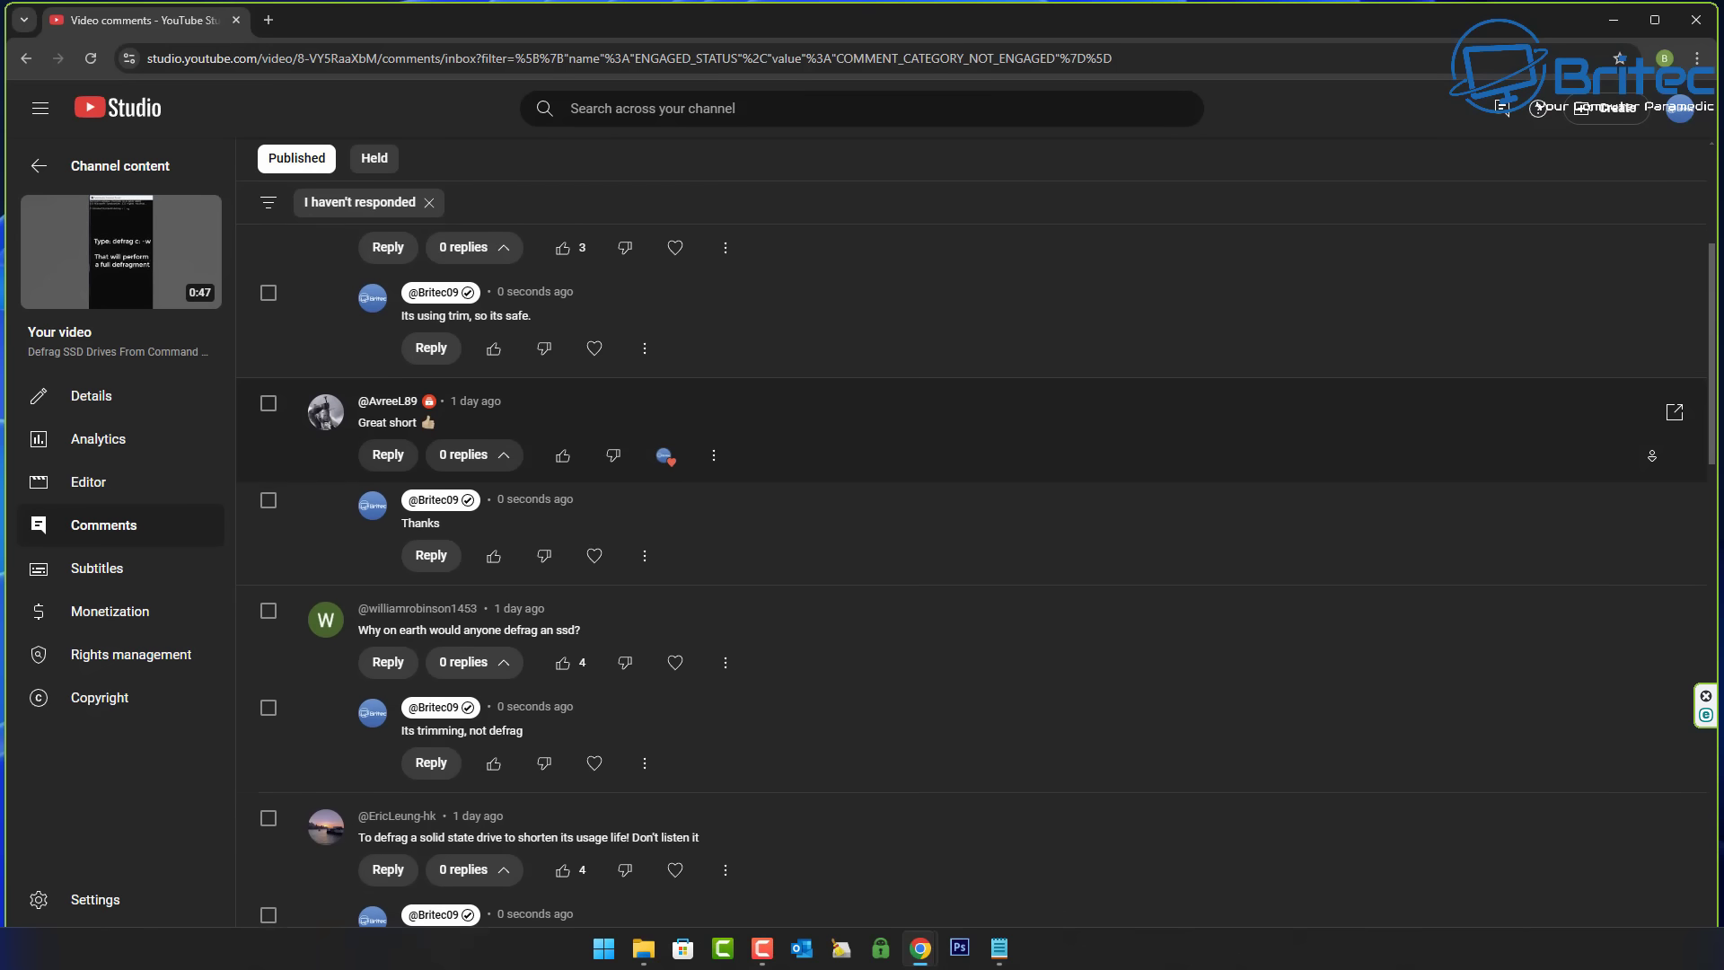
scroll(1652, 456, down, 2)
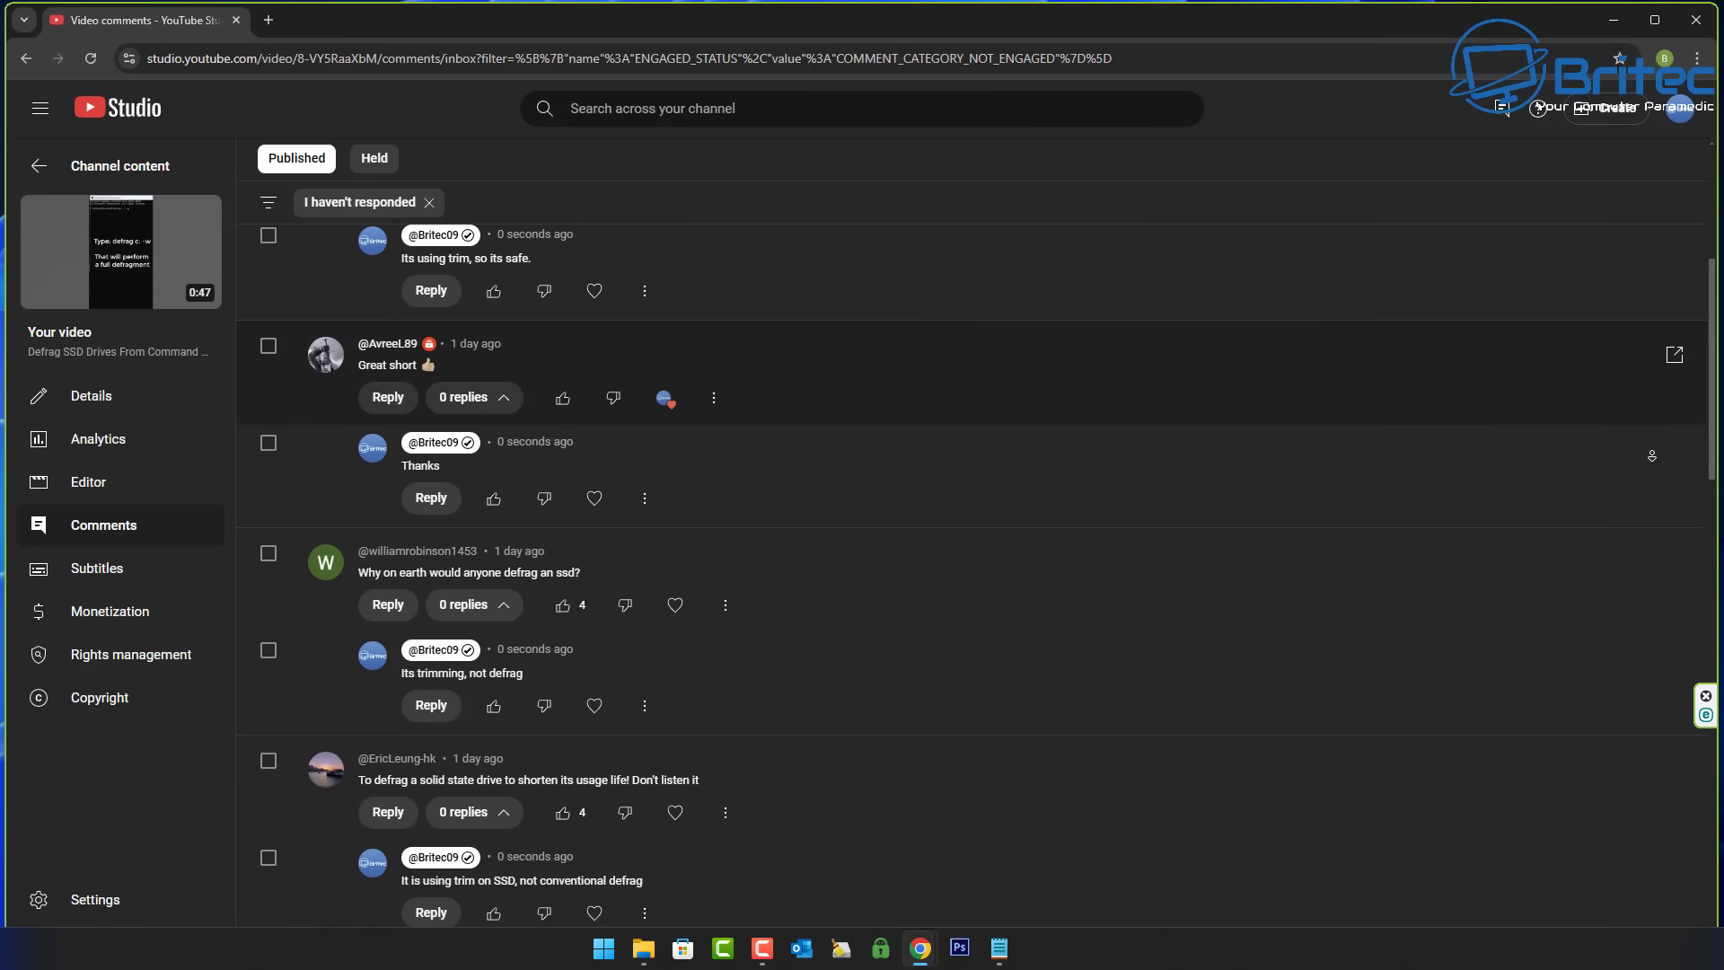
scroll(1652, 456, down, 2)
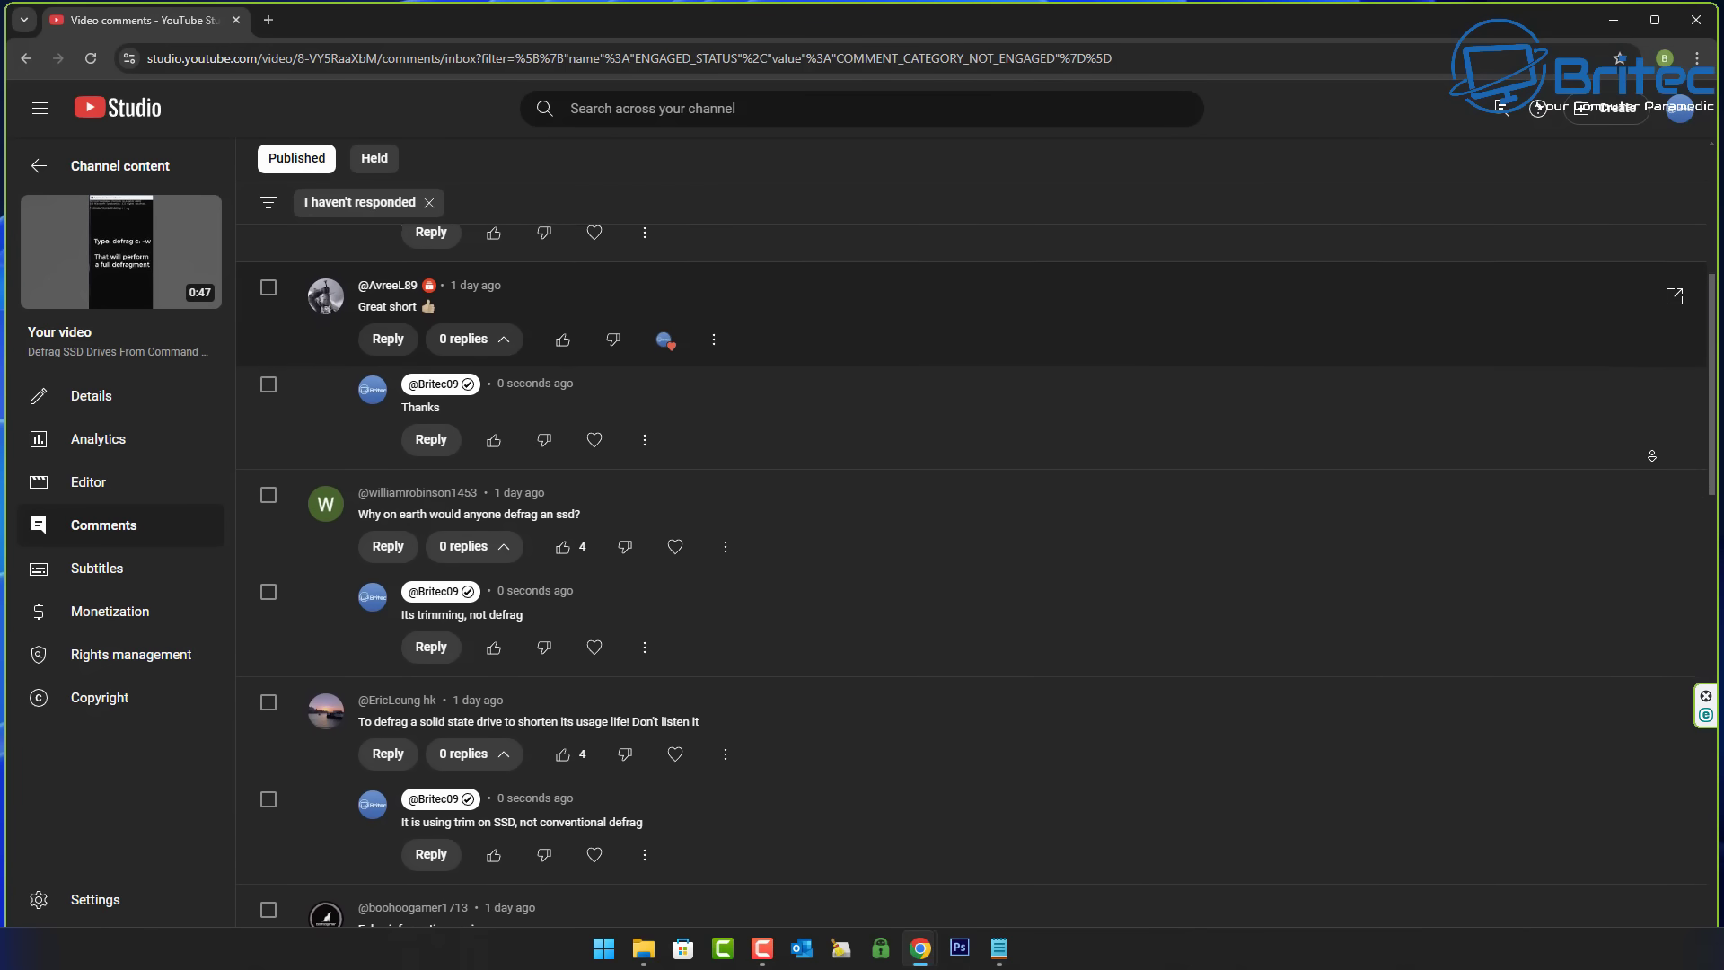
scroll(1652, 456, down, 2)
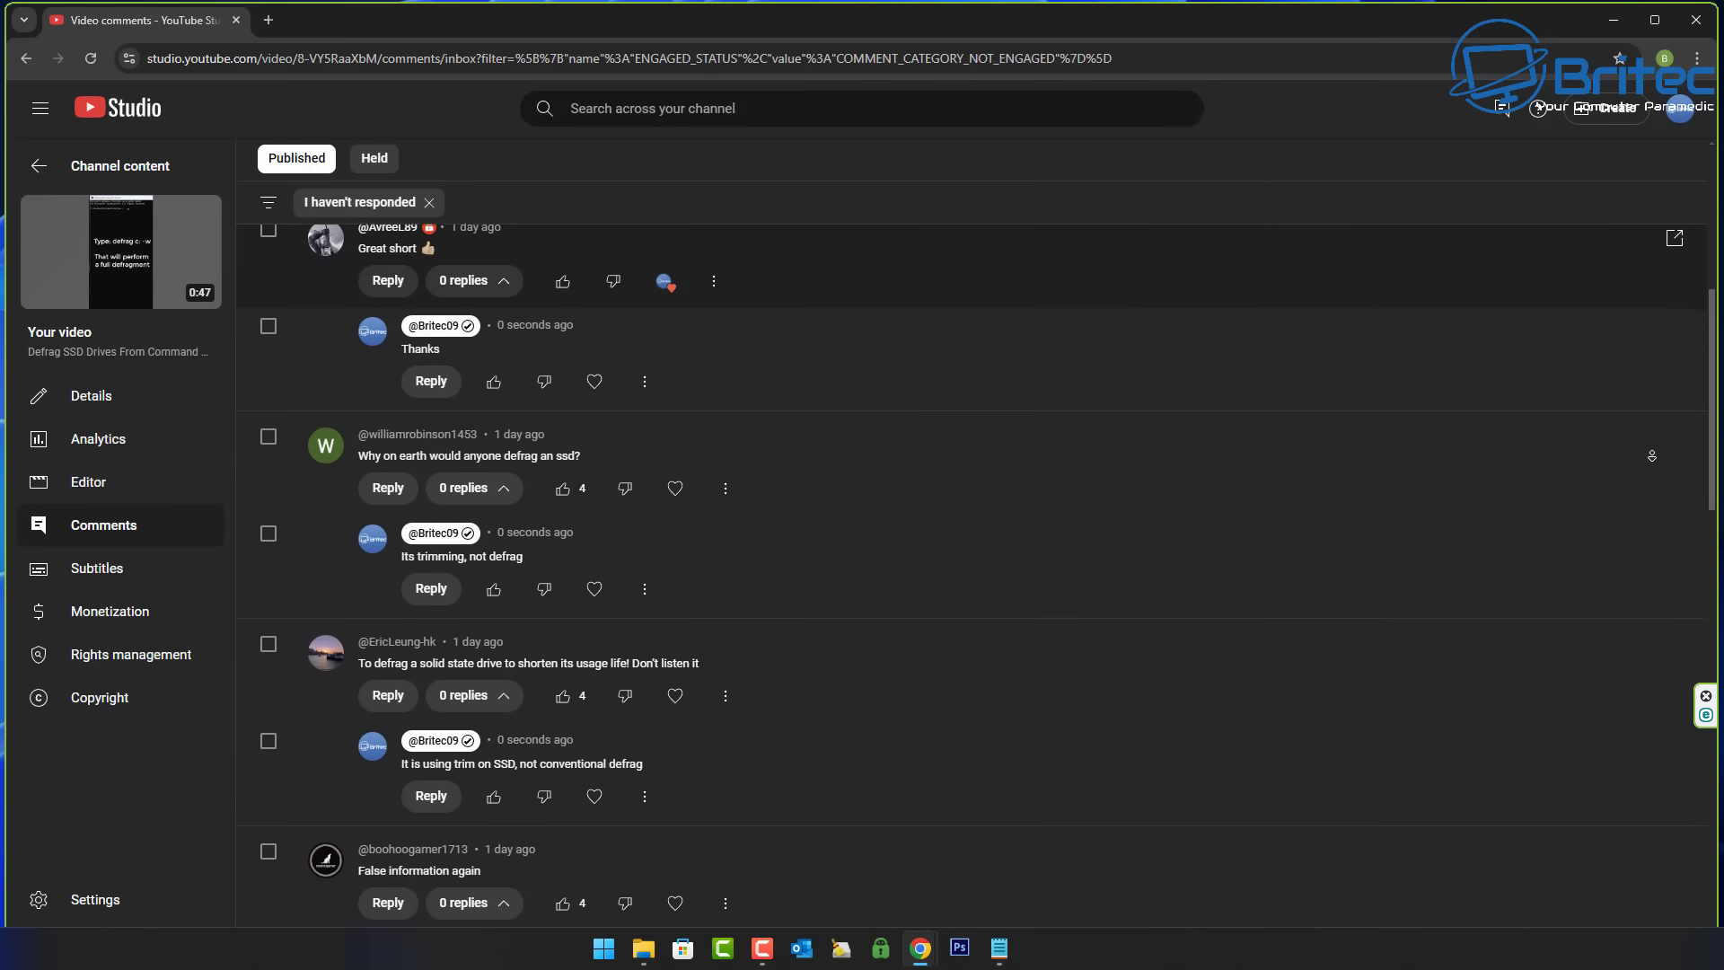
scroll(1653, 456, down, 2)
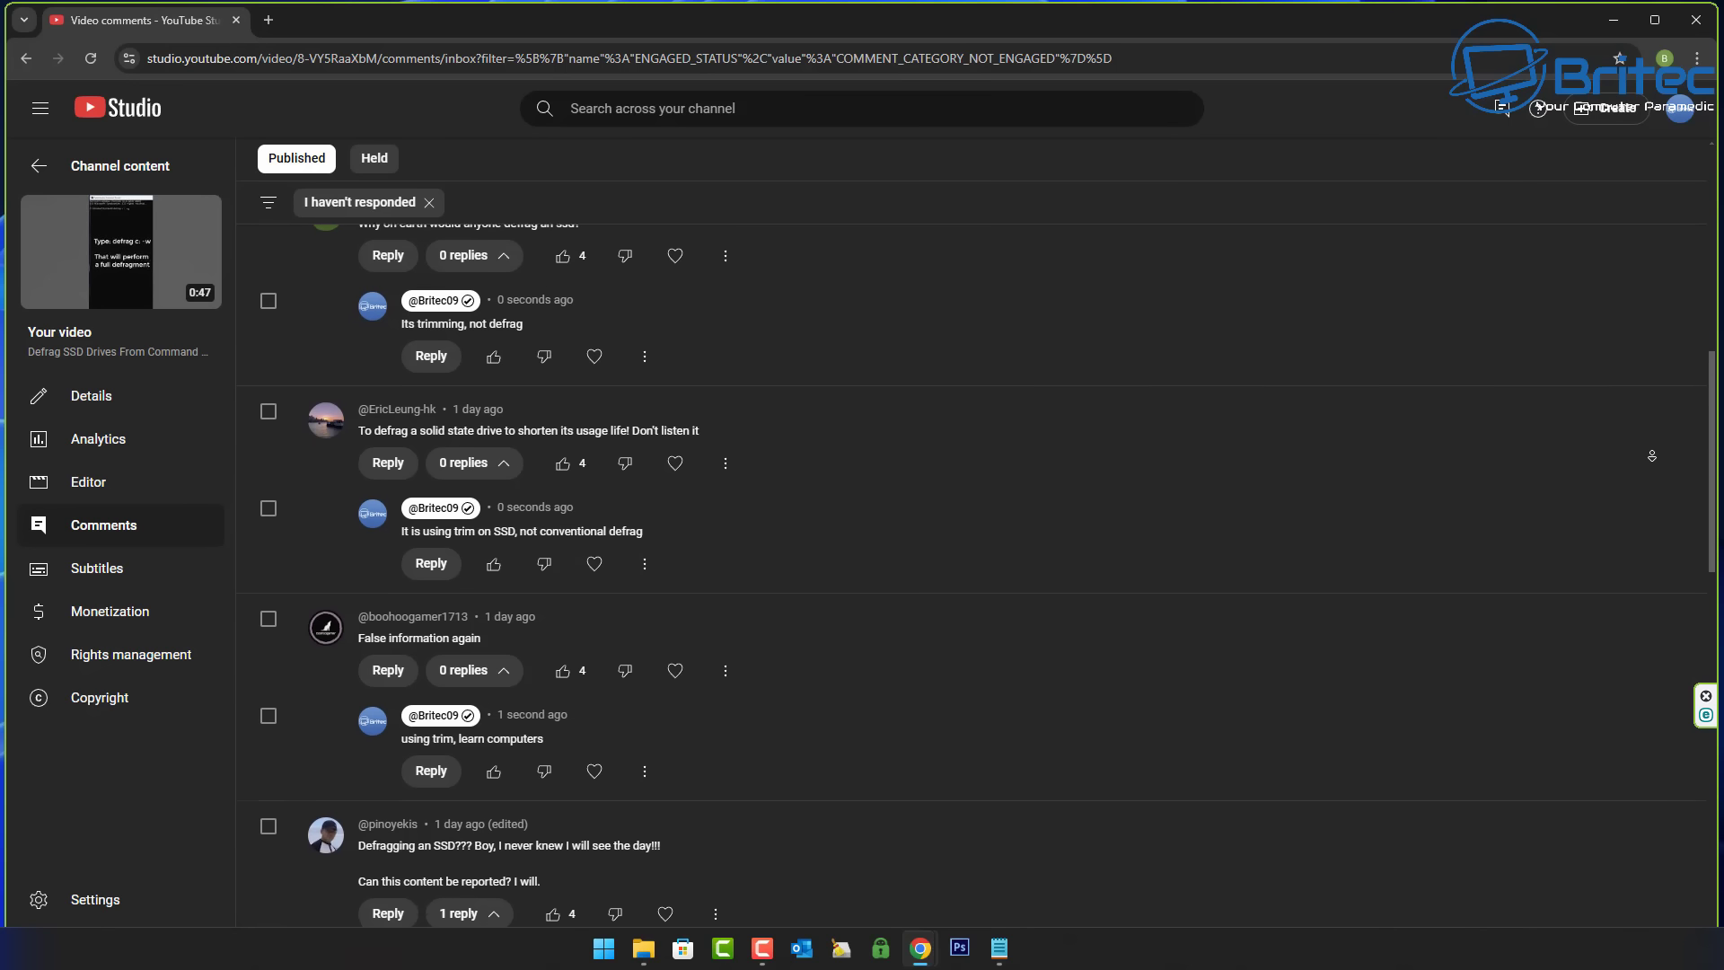
scroll(1652, 457, down, 2)
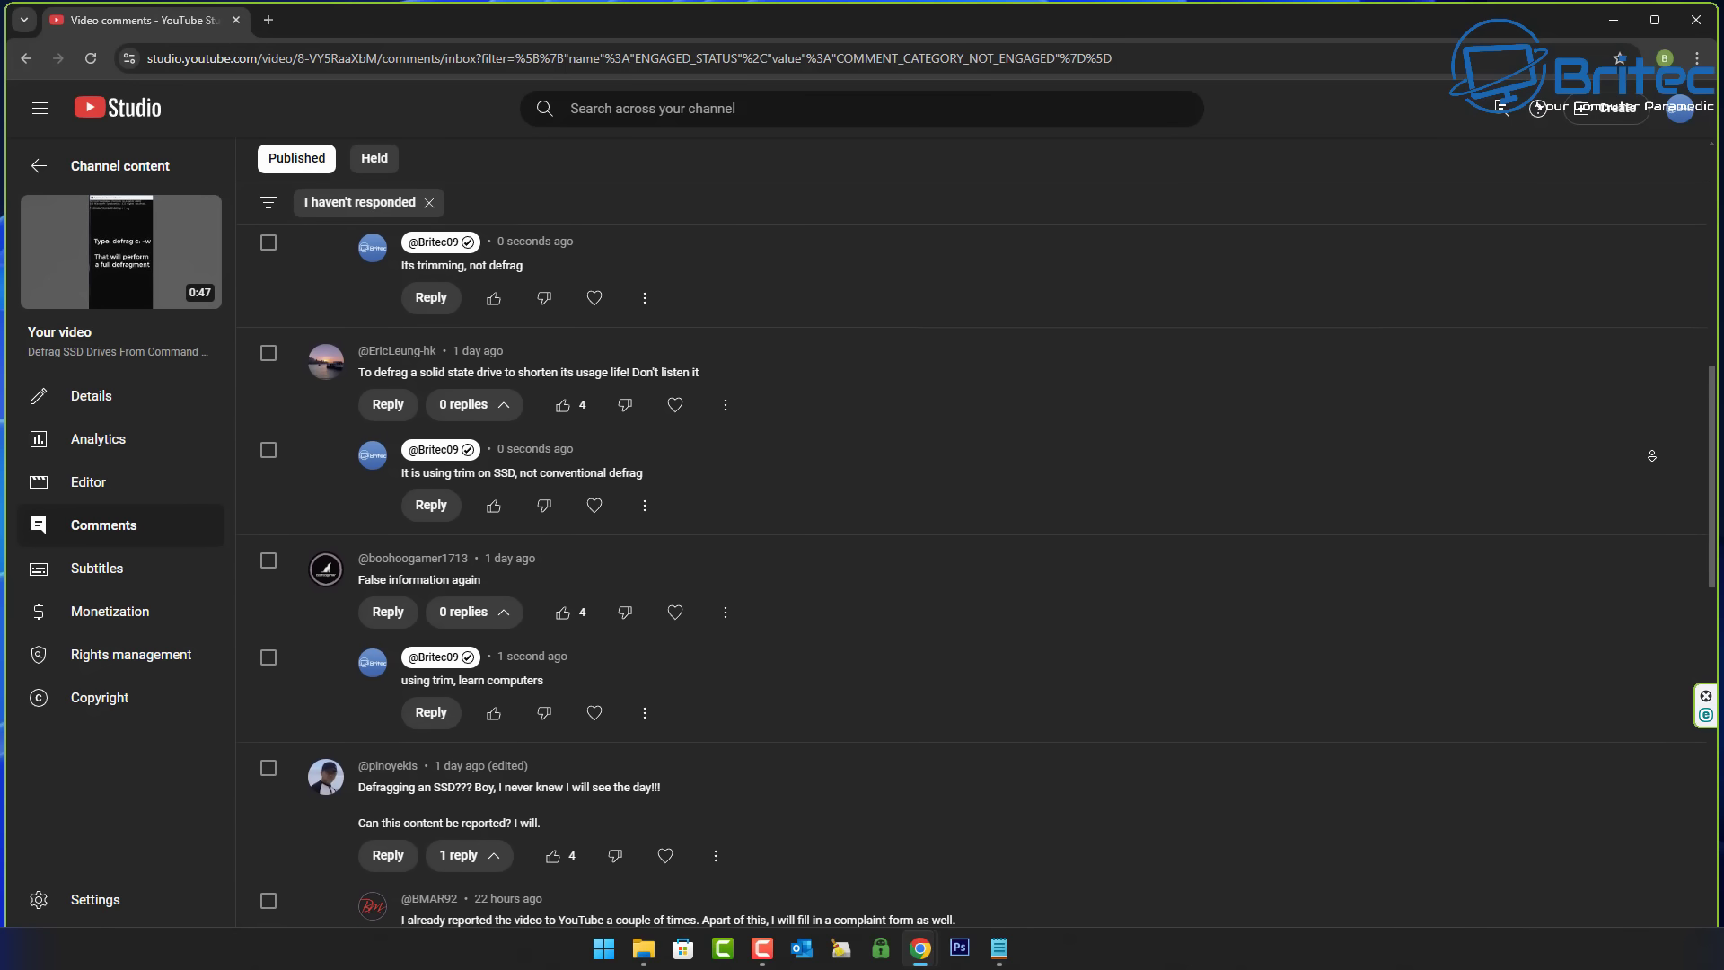
scroll(1653, 456, down, 2)
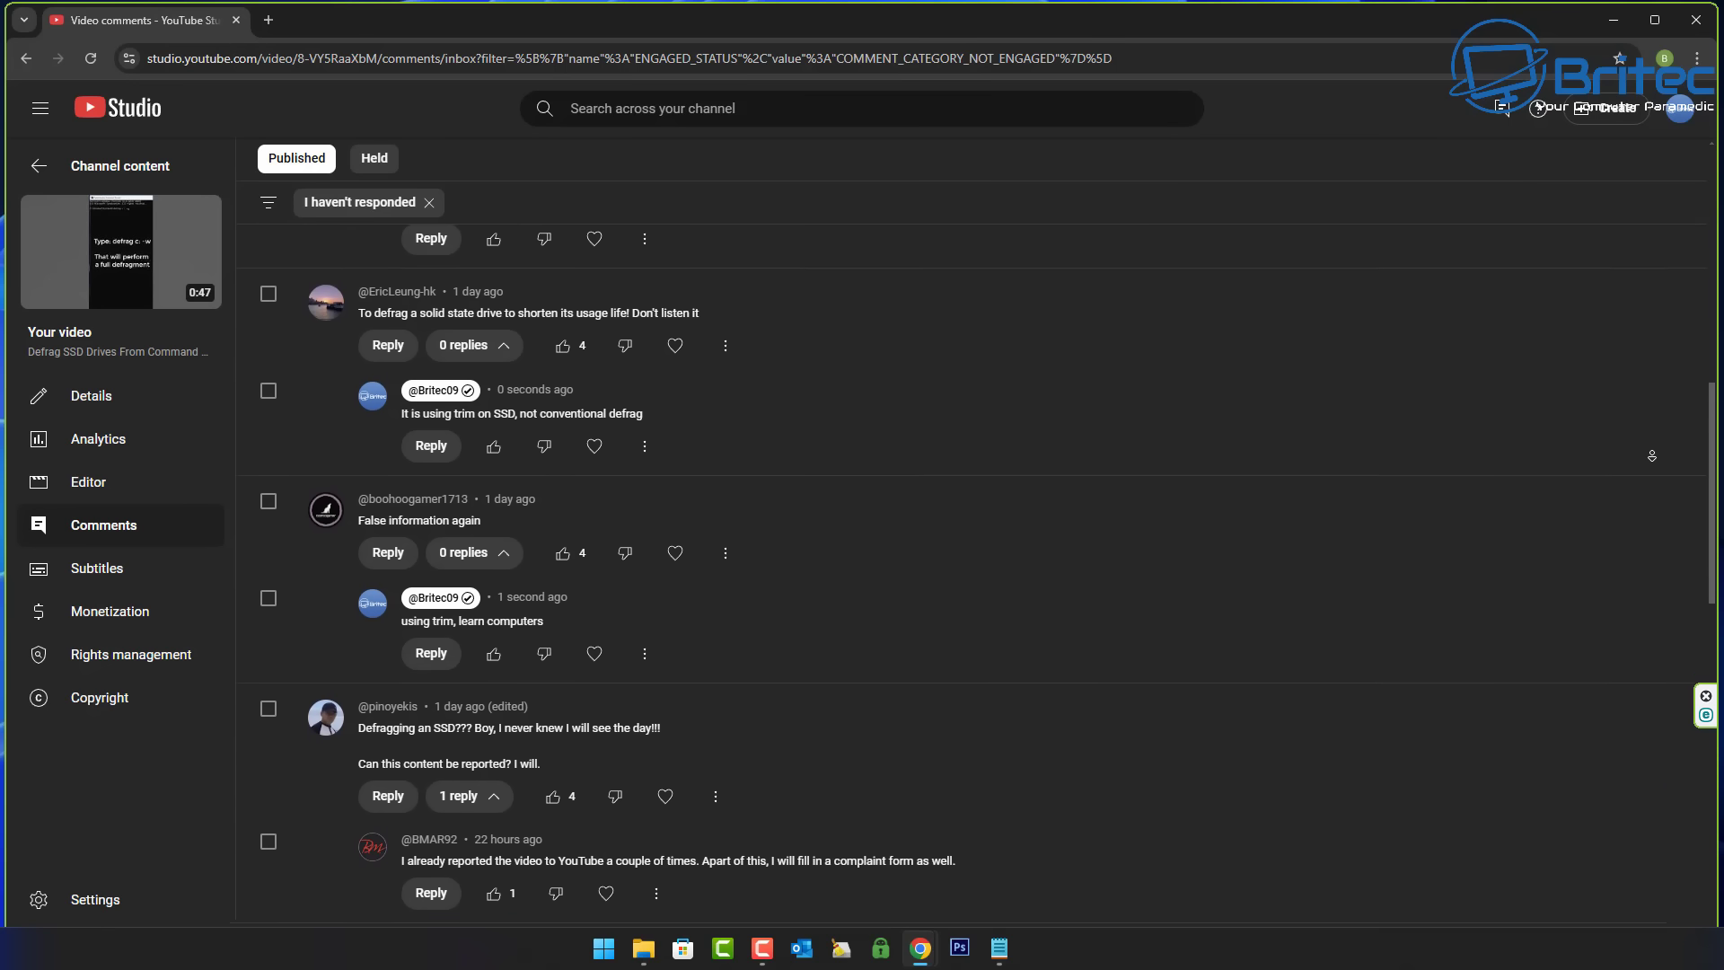
scroll(1652, 456, down, 2)
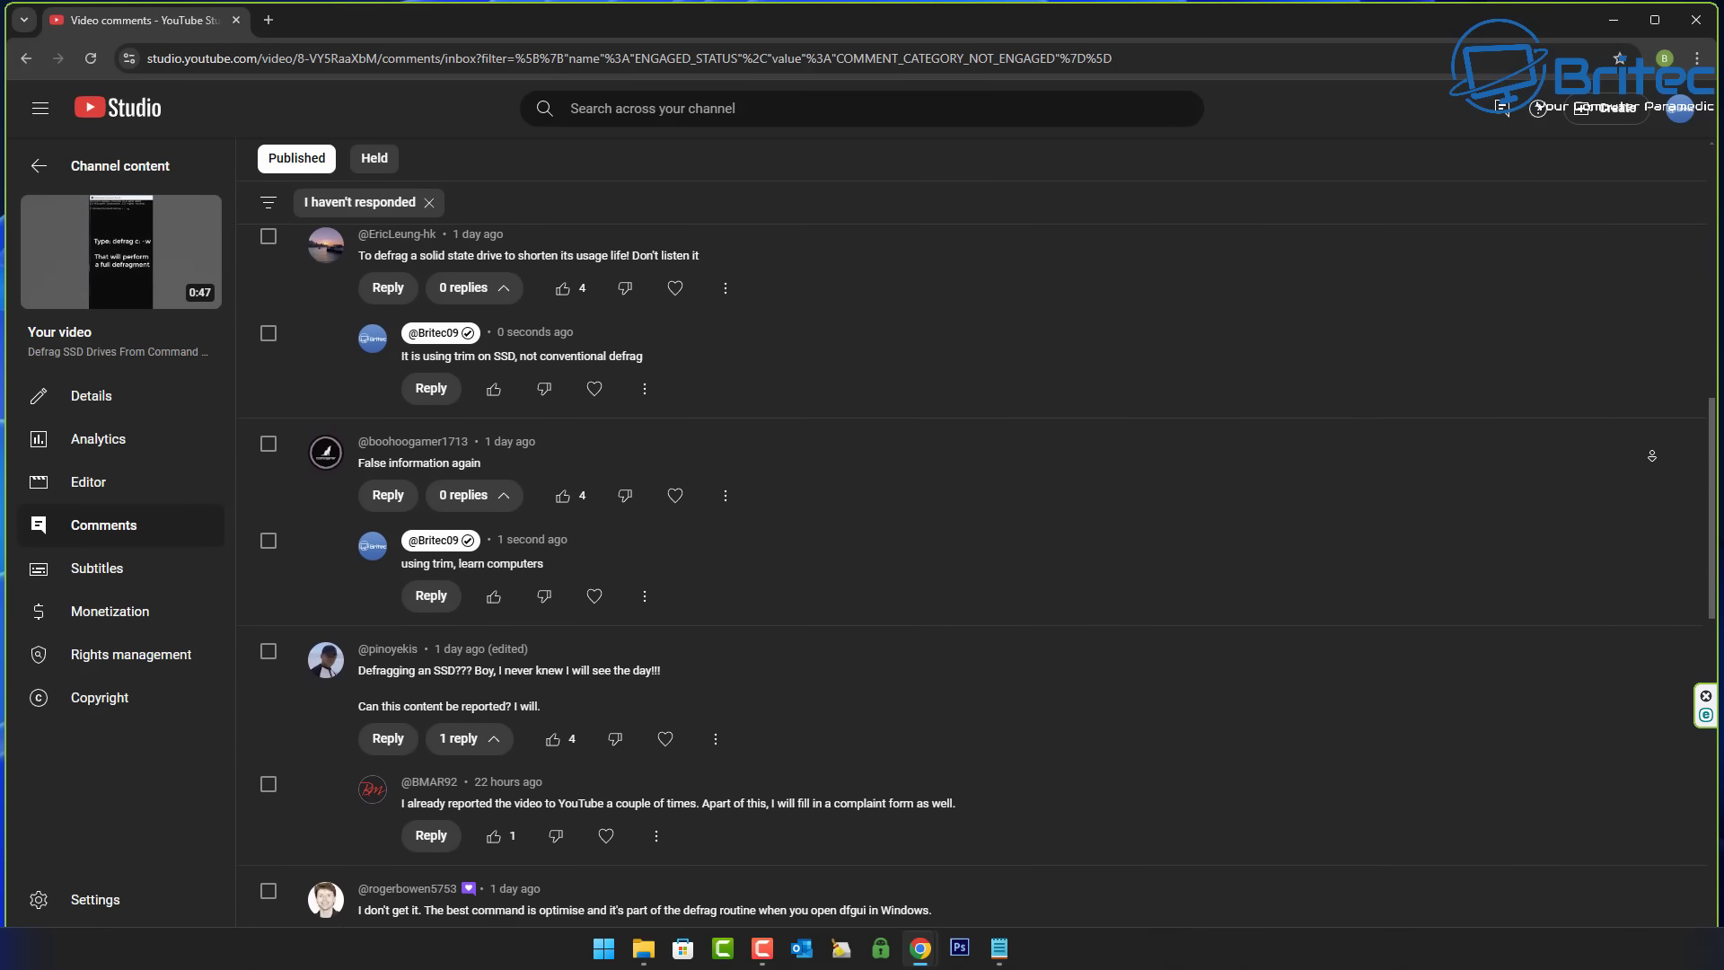
scroll(1653, 456, down, 2)
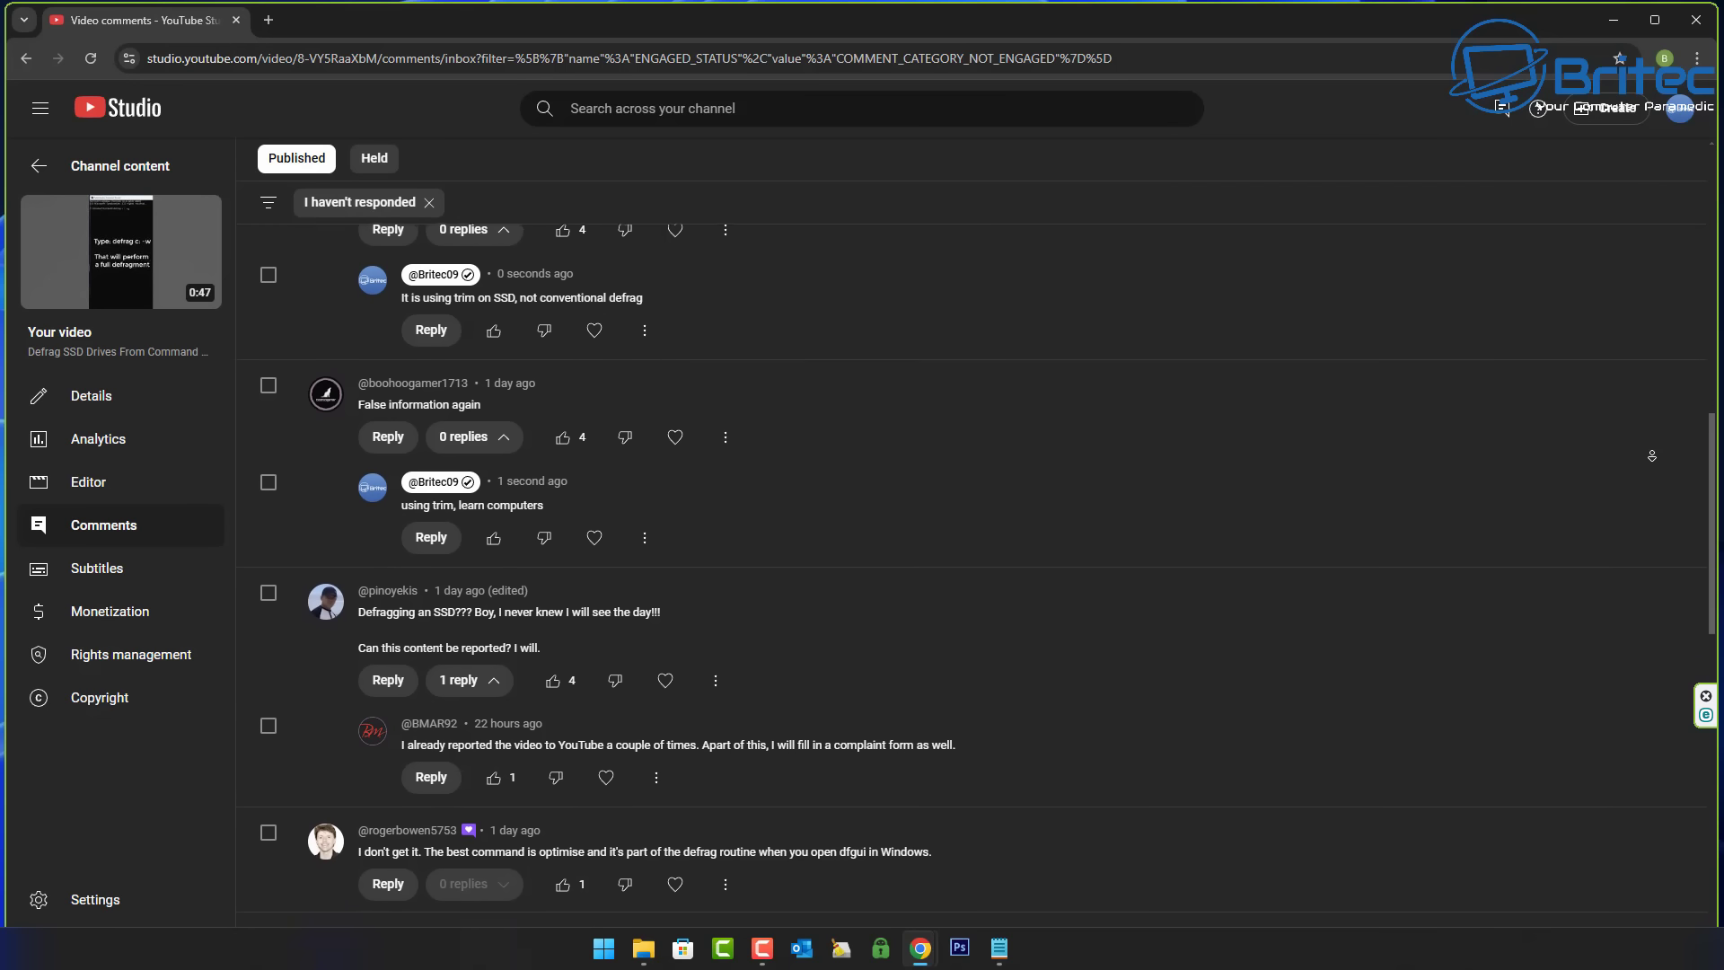
scroll(1652, 456, down, 2)
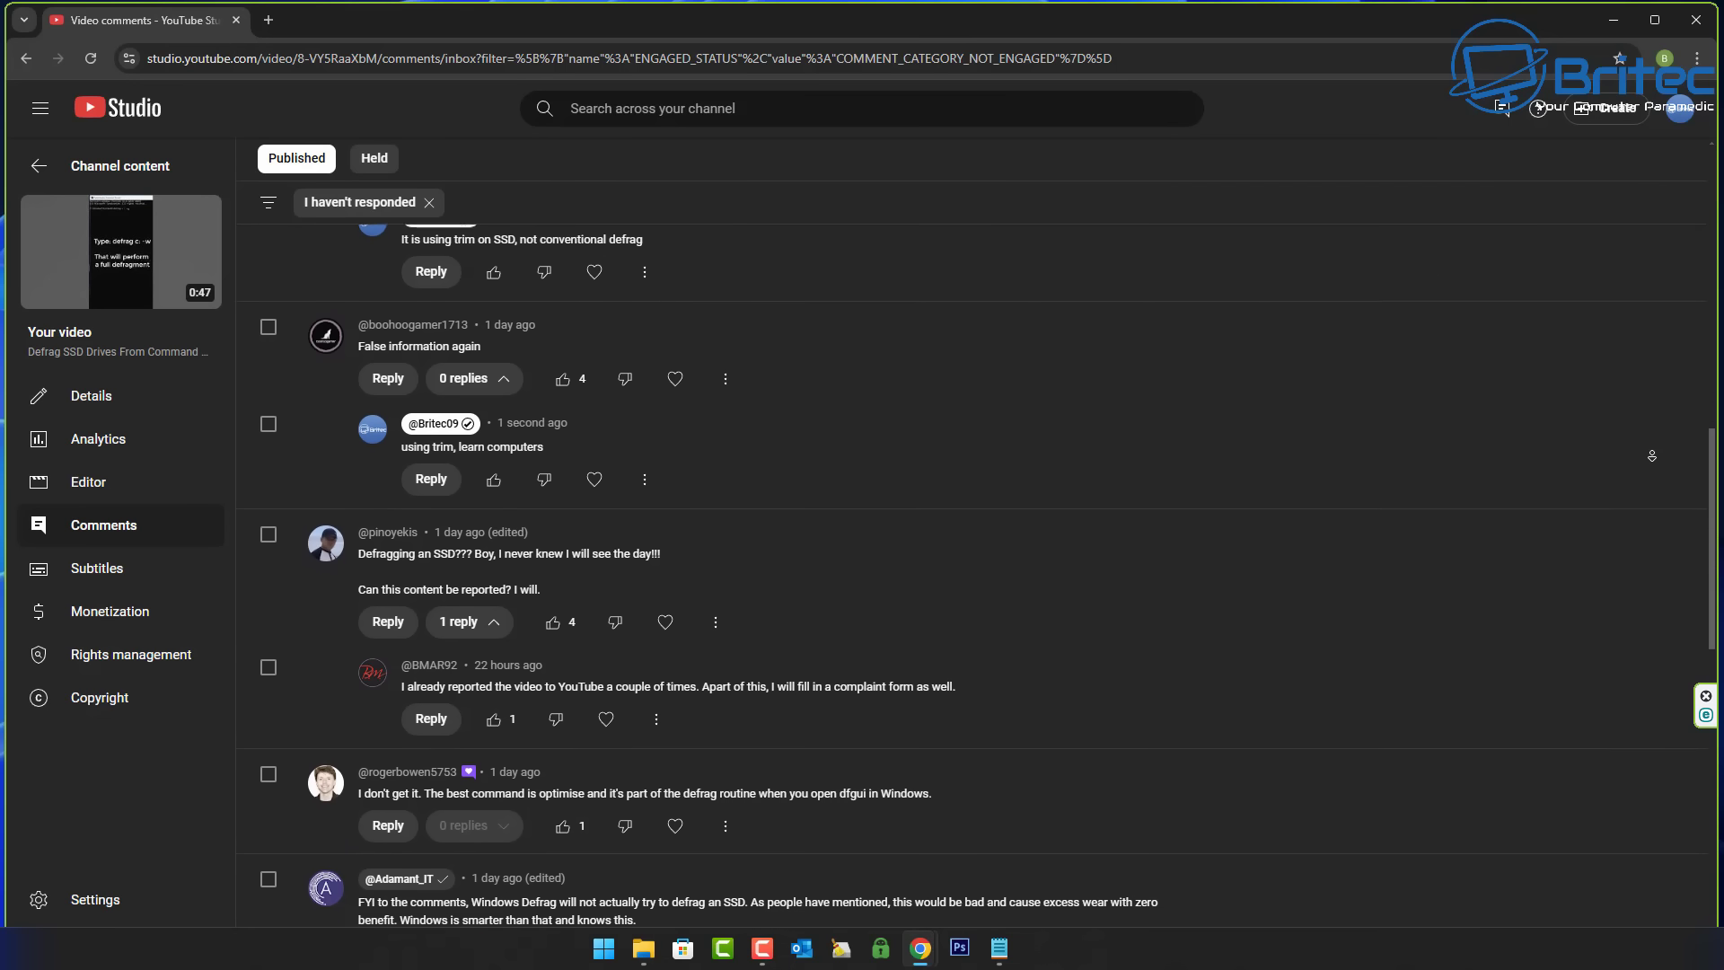
scroll(1653, 456, down, 2)
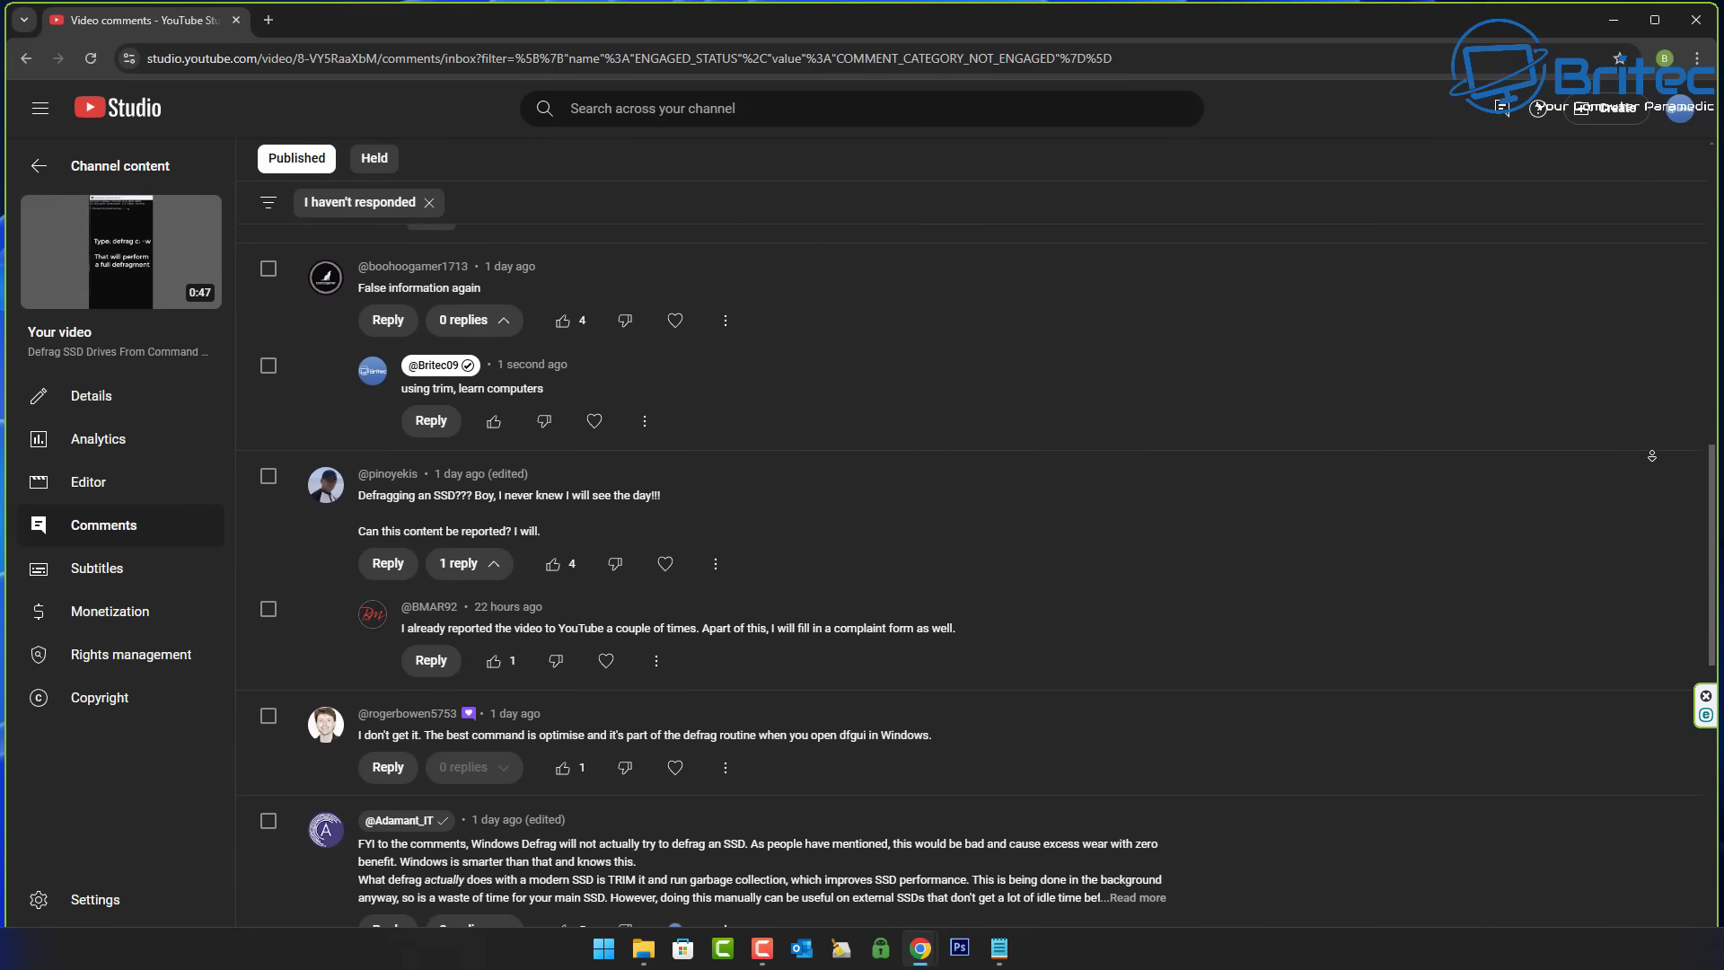
scroll(1652, 456, down, 2)
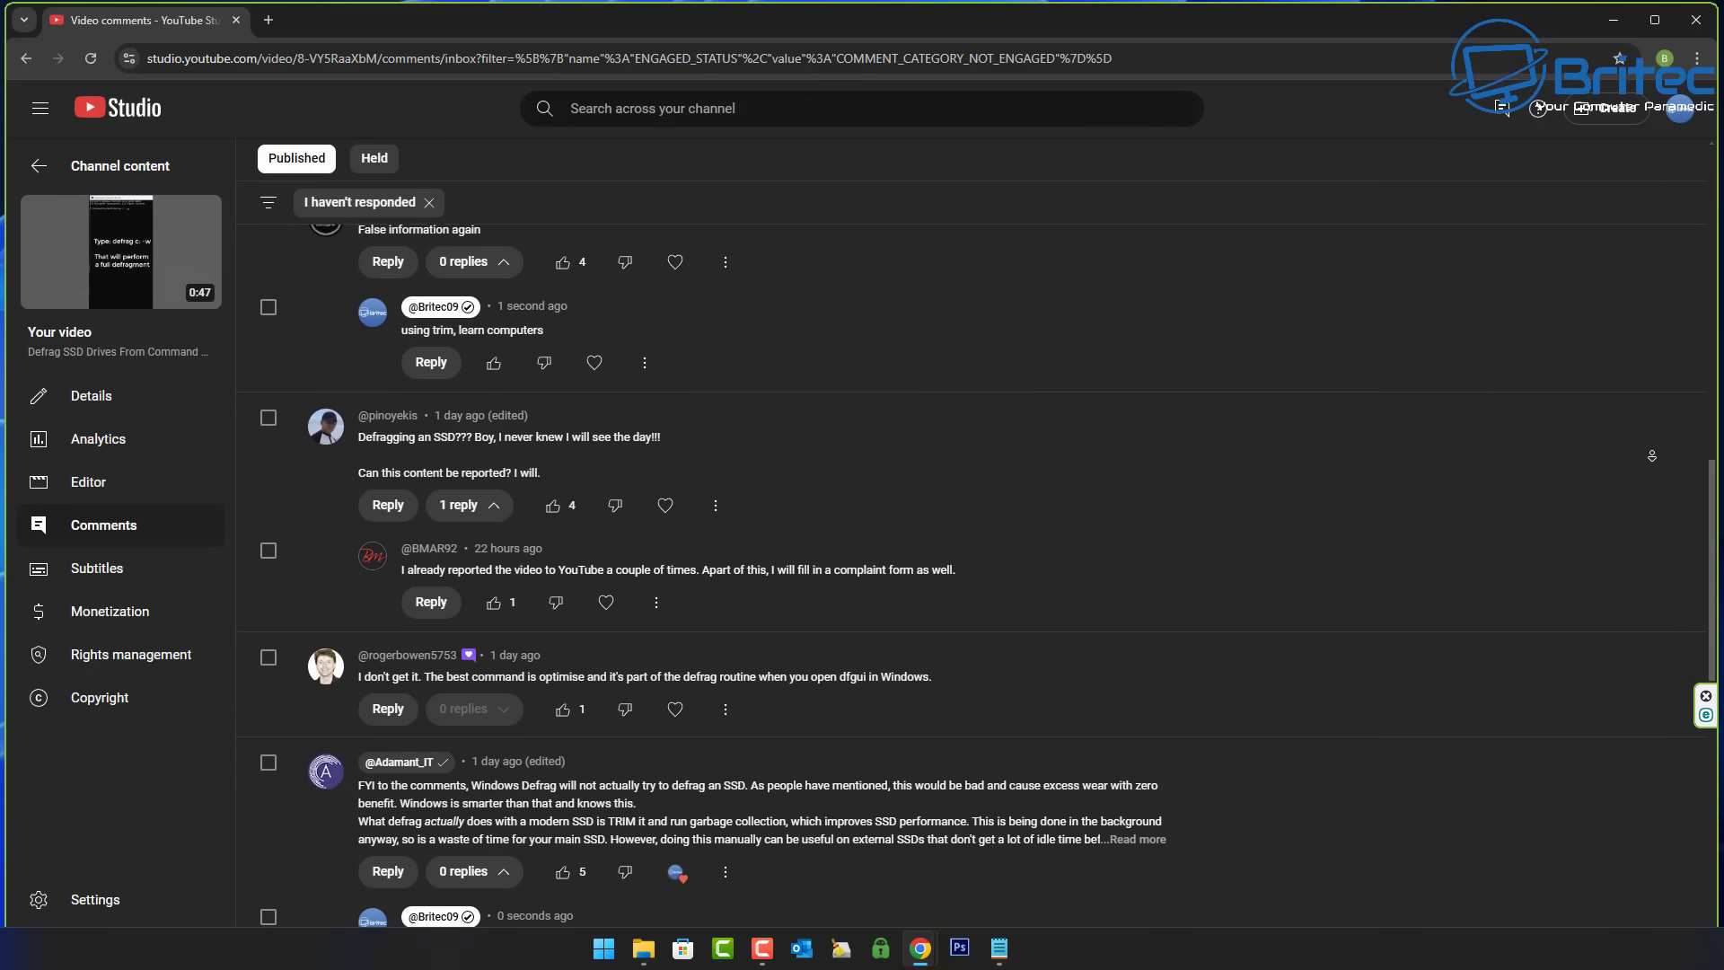
scroll(1652, 456, down, 2)
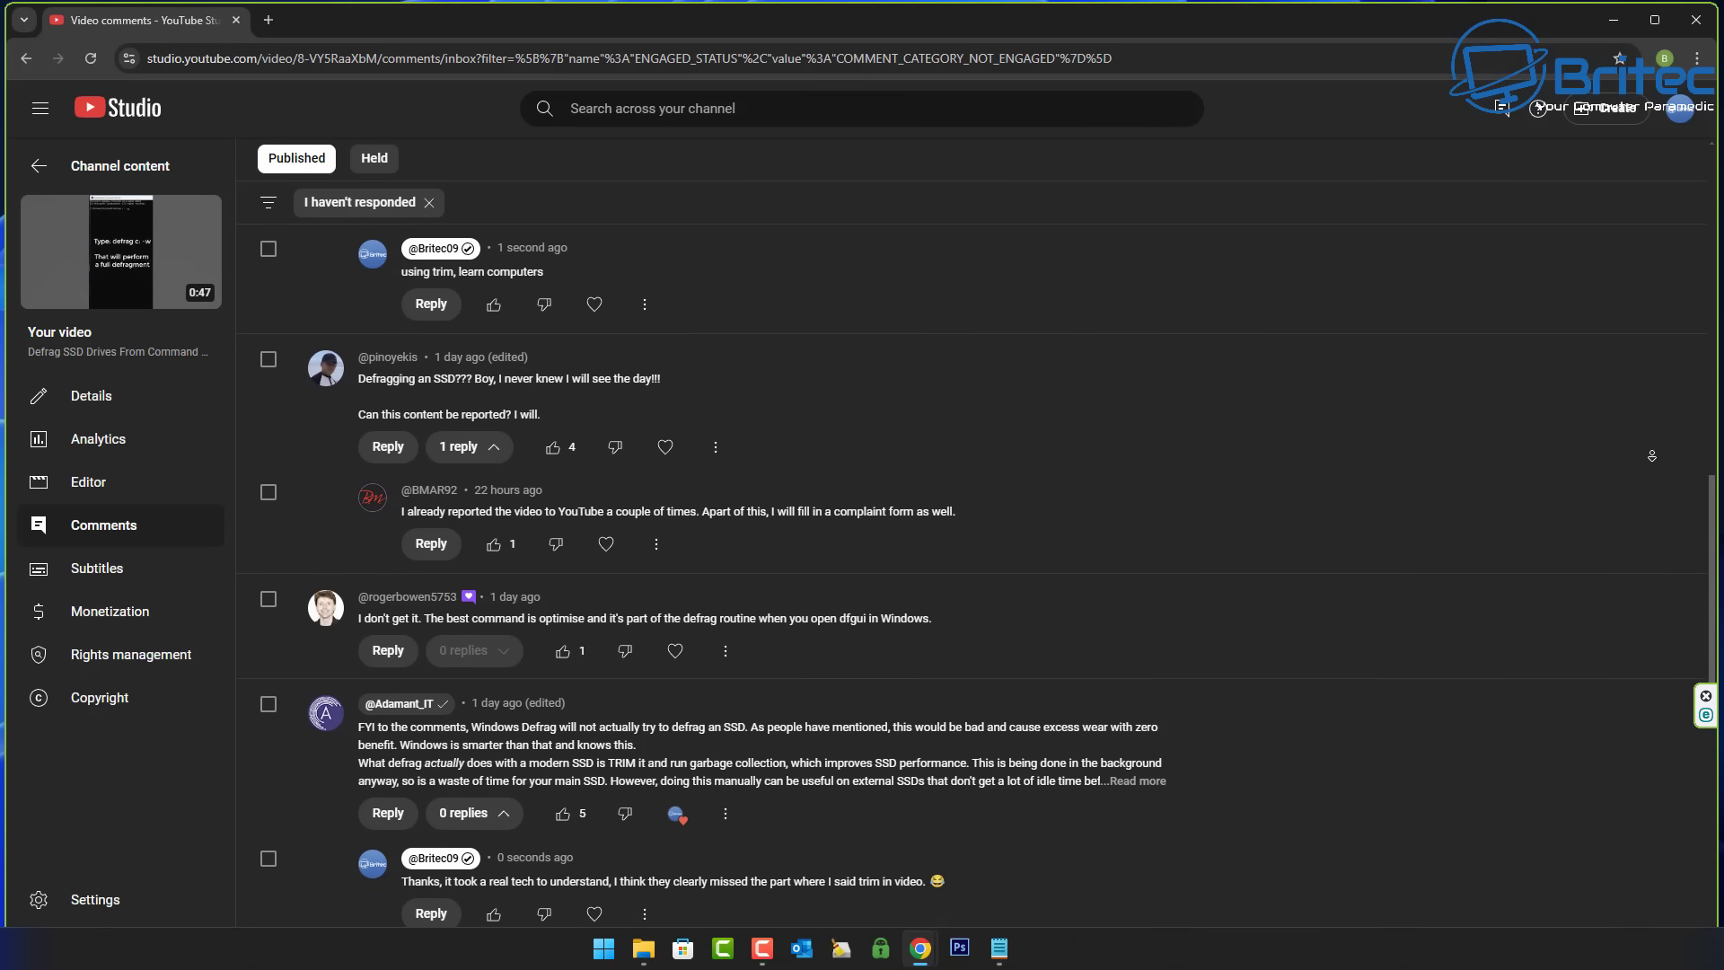
scroll(1653, 456, down, 2)
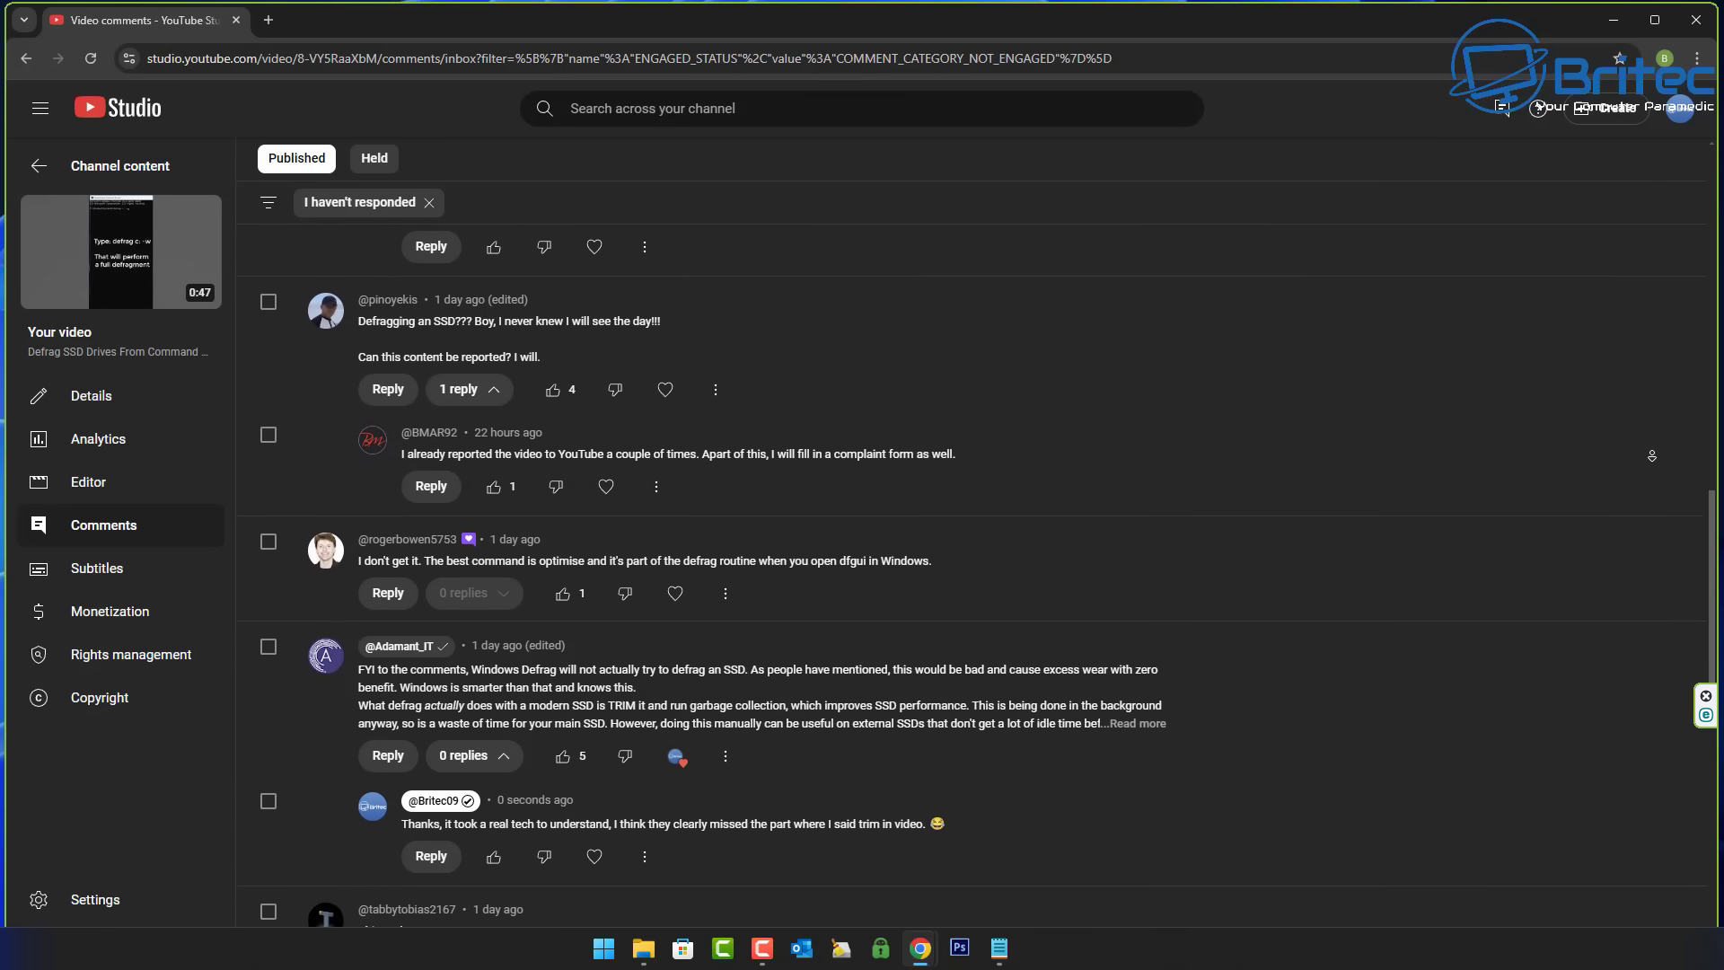
scroll(1652, 456, down, 2)
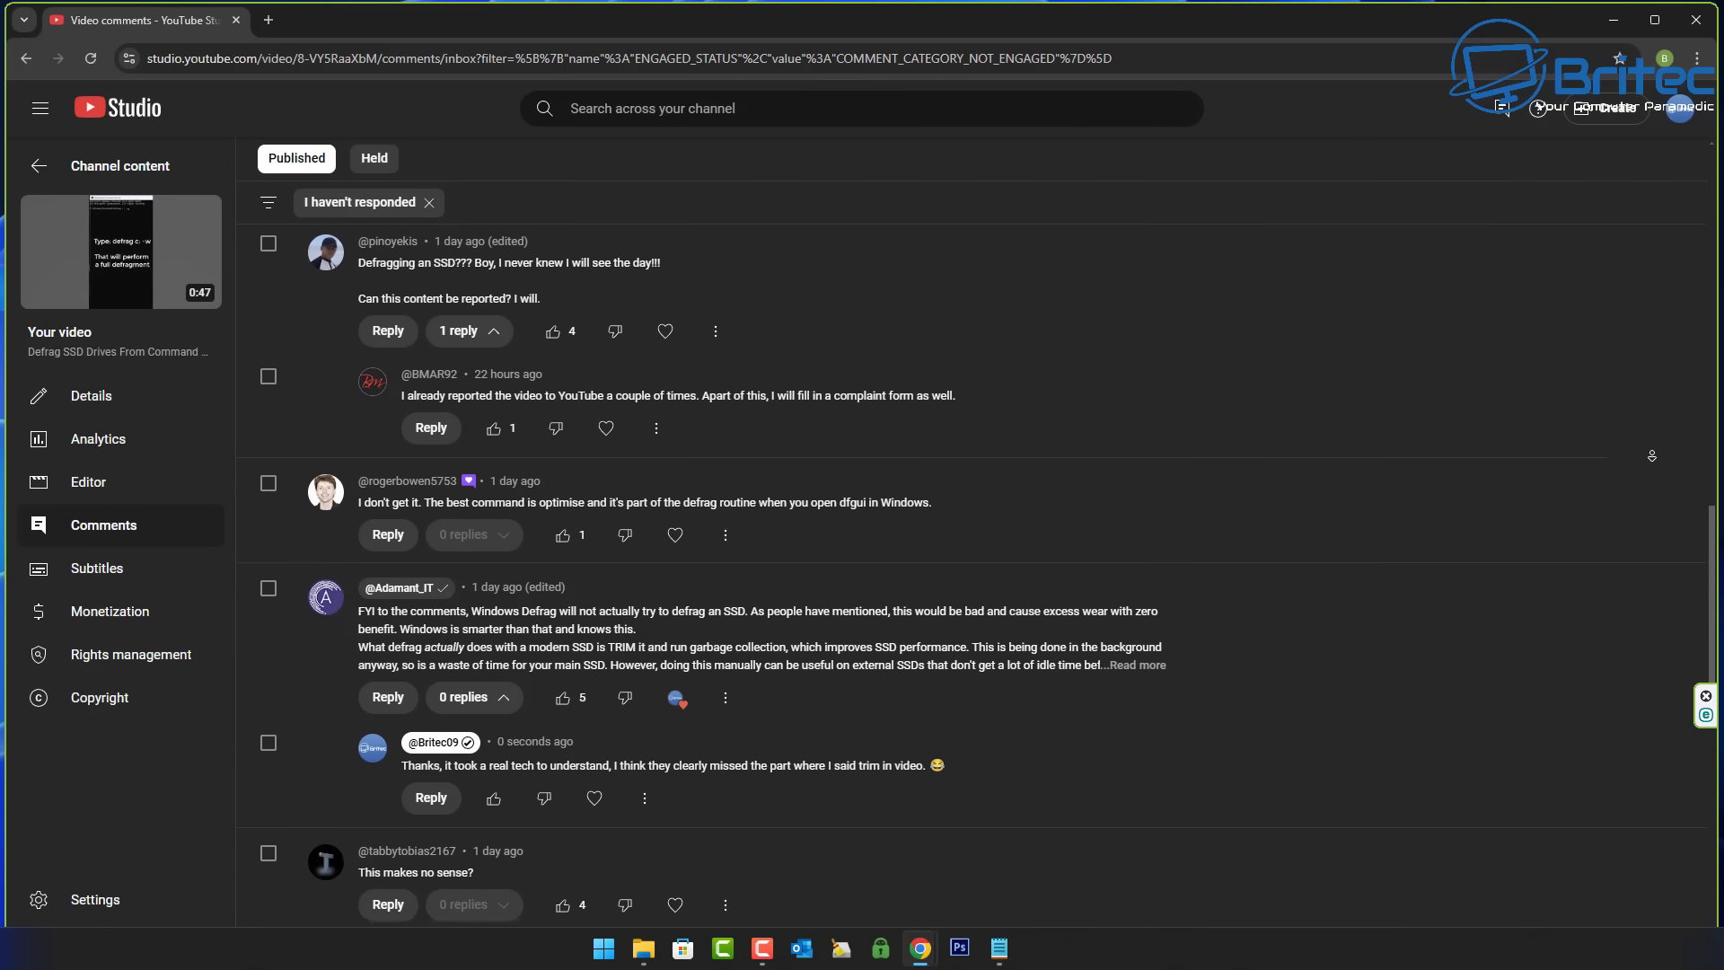
scroll(1652, 456, down, 2)
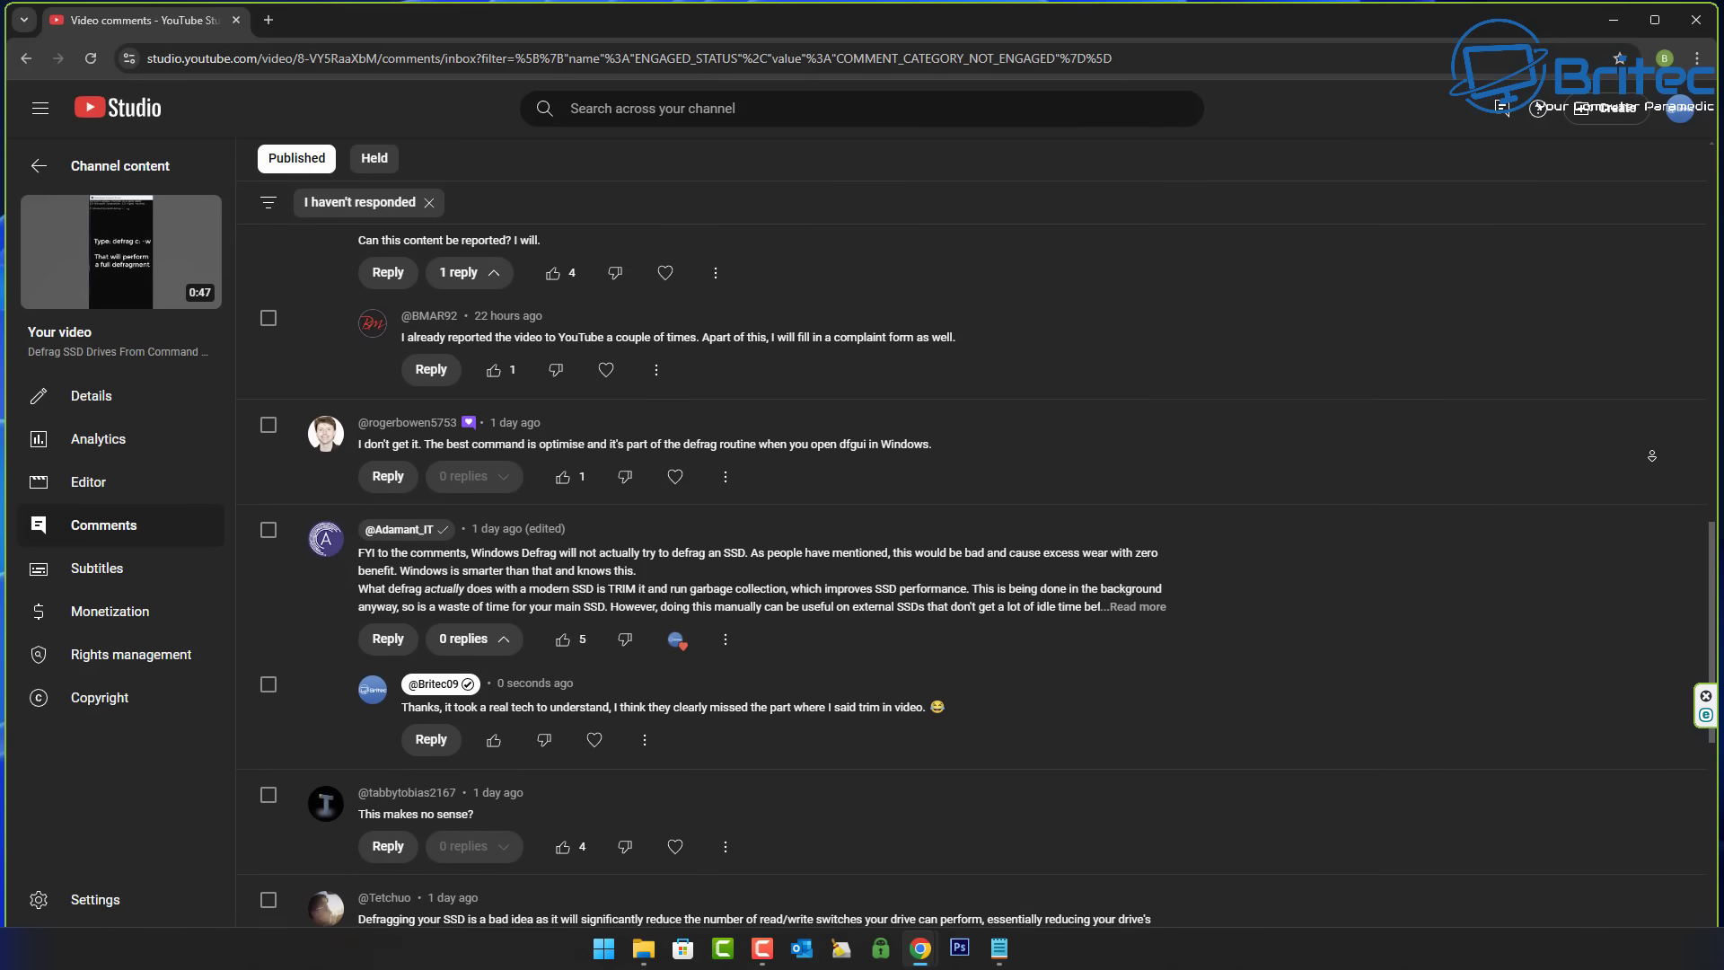
scroll(1652, 457, down, 2)
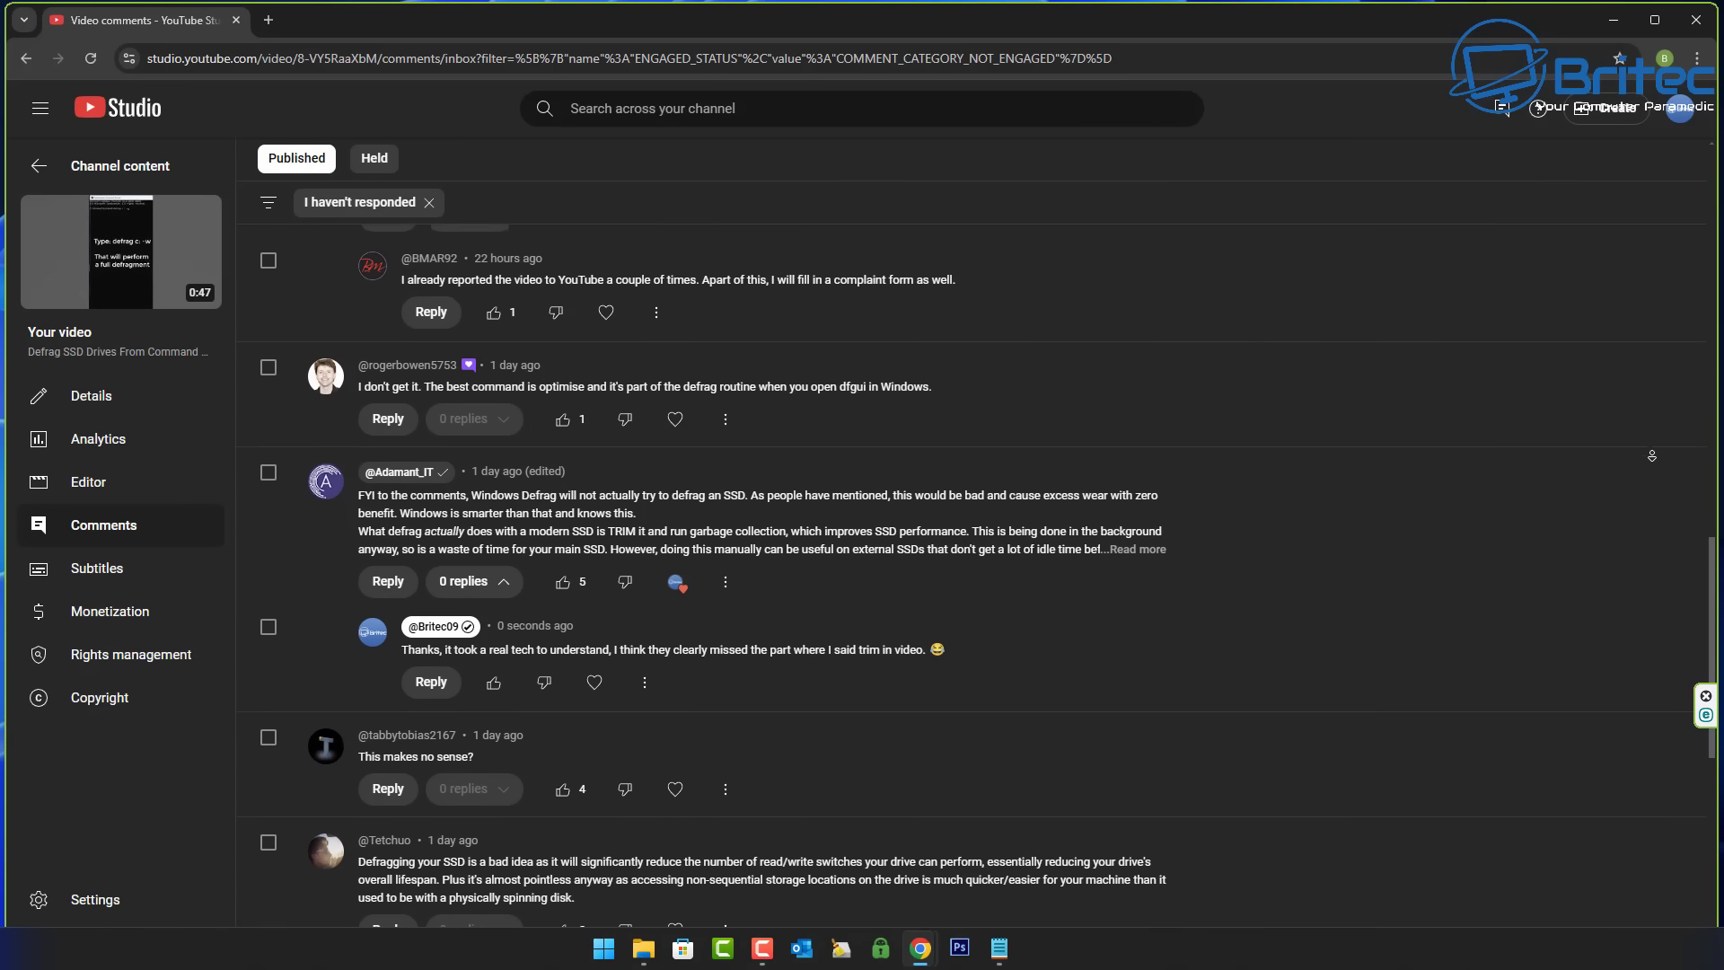
scroll(1652, 456, down, 2)
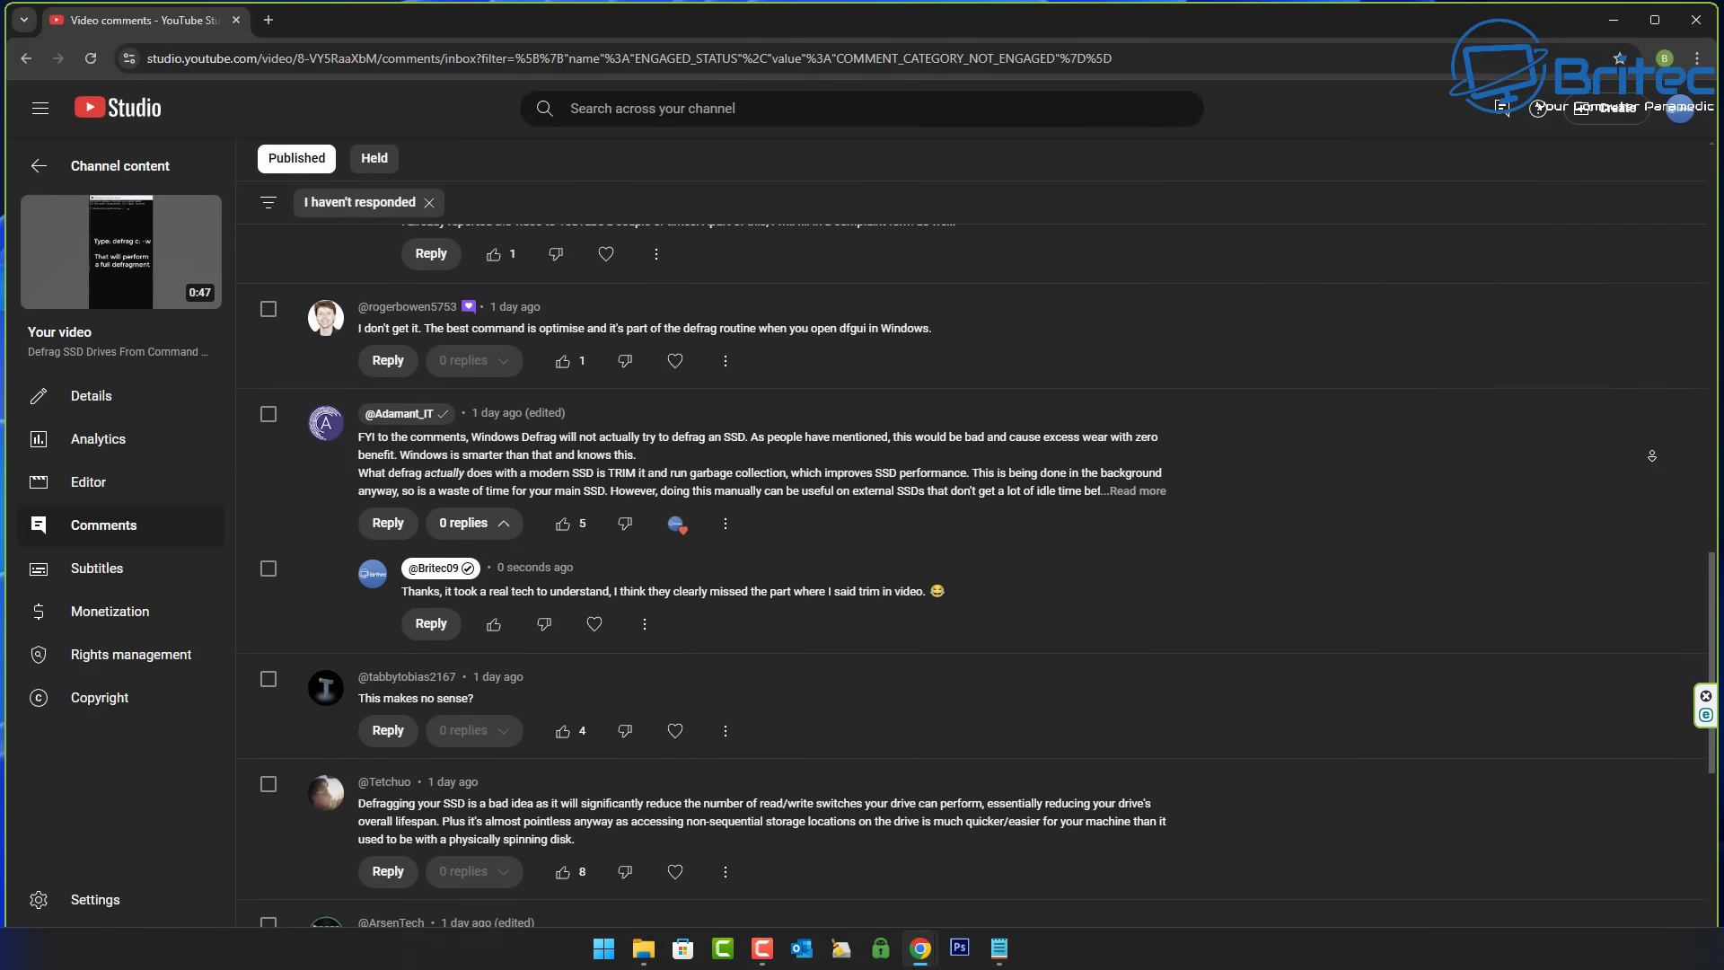
scroll(1652, 456, down, 2)
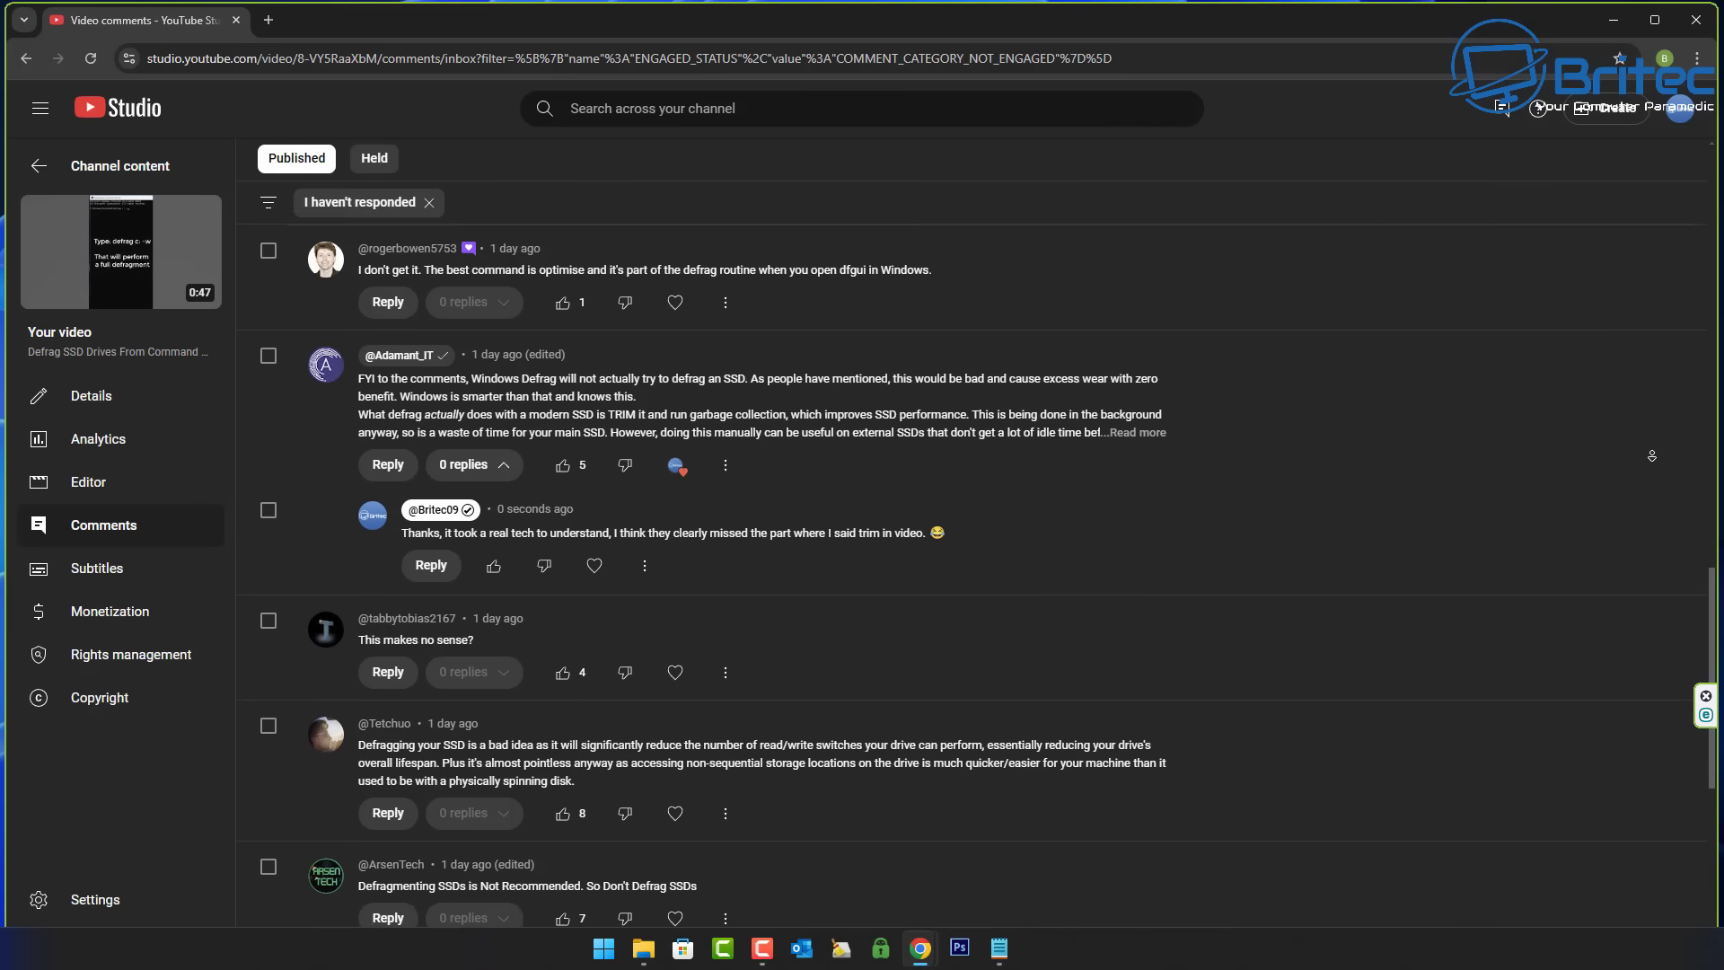
scroll(1652, 456, down, 2)
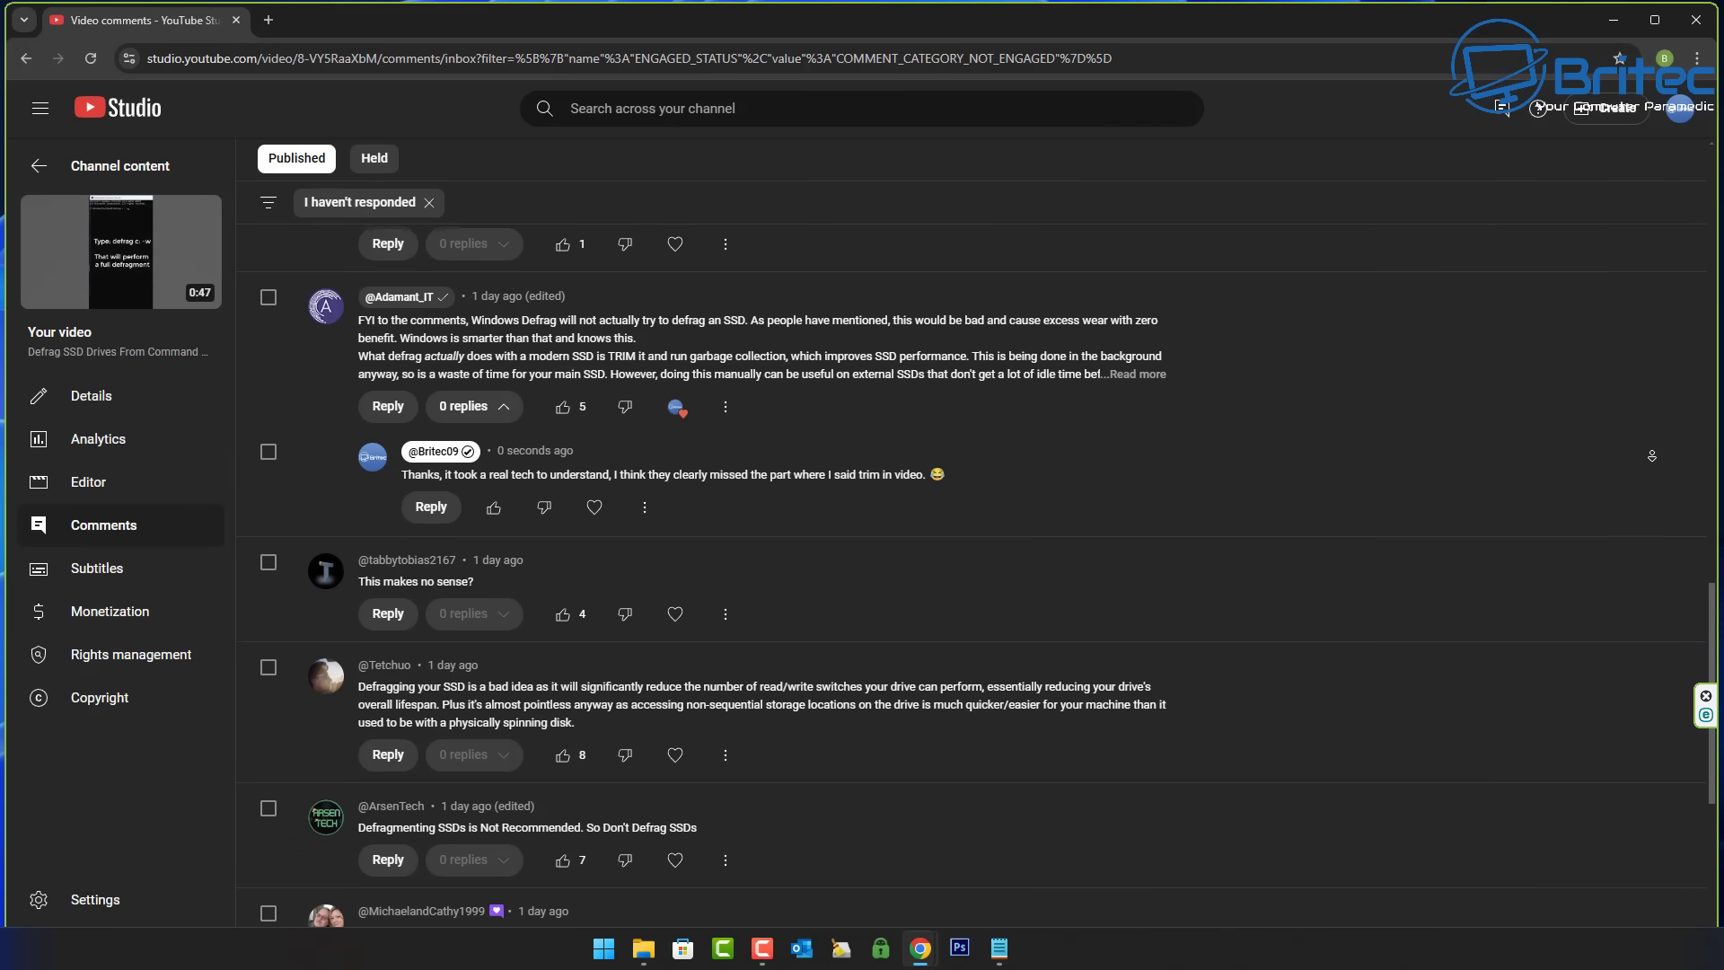
middle_click(1353, 455)
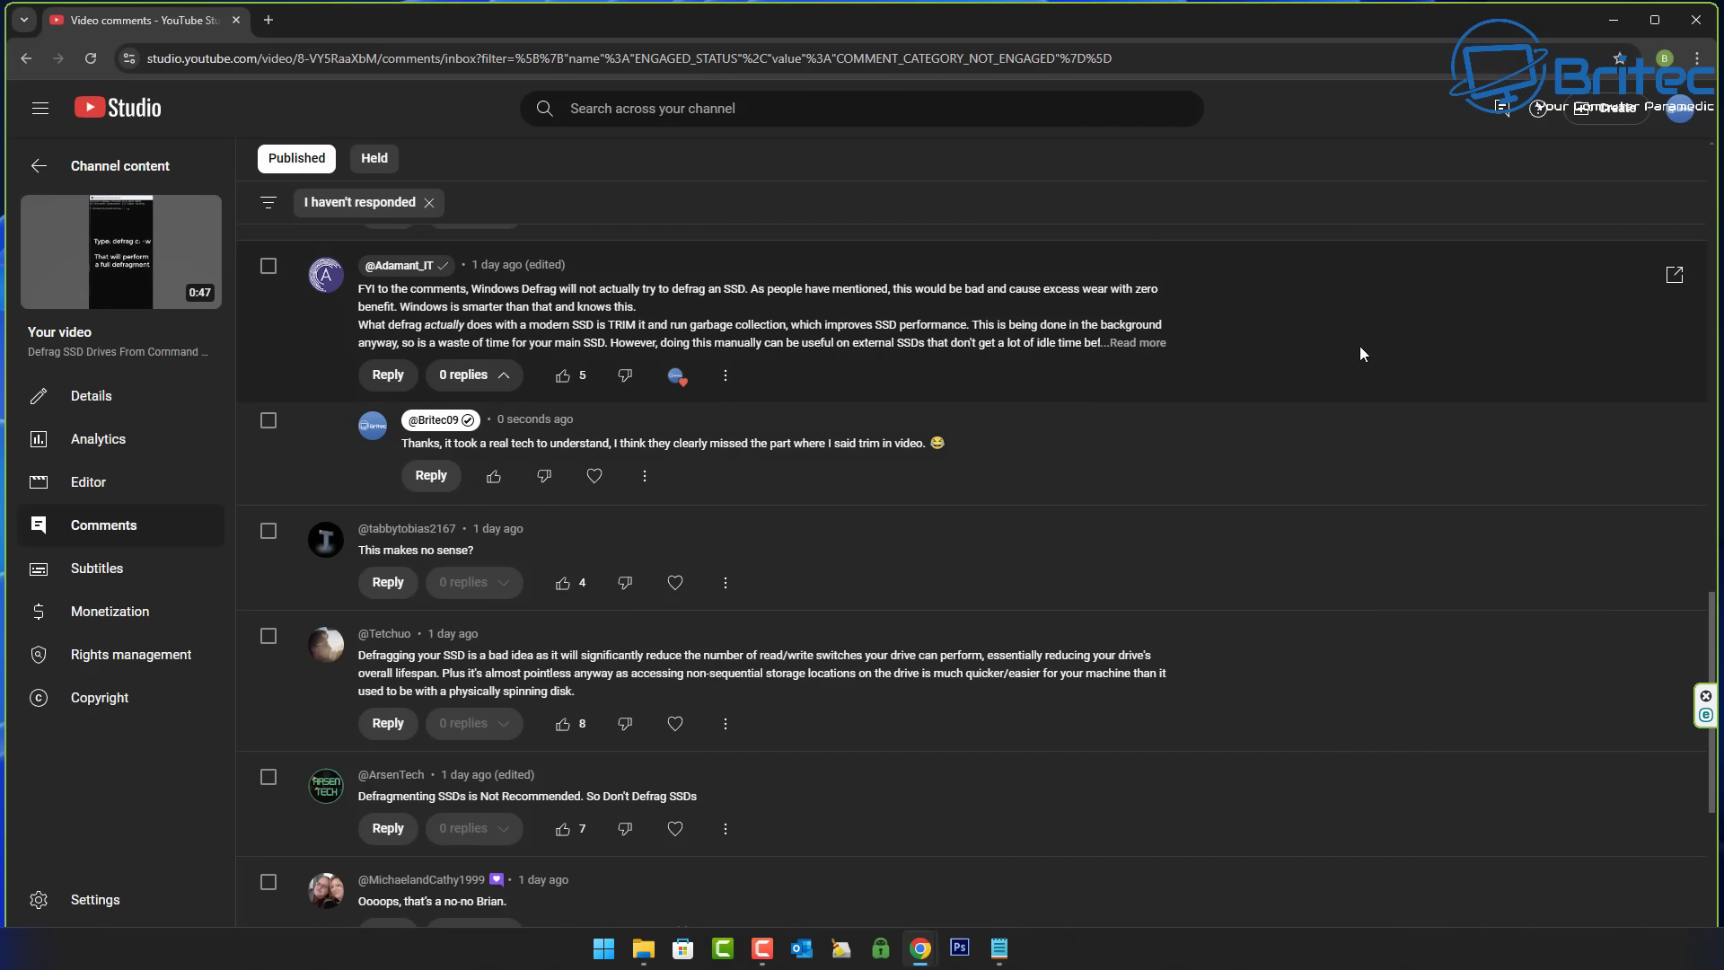
middle_click(1667, 369)
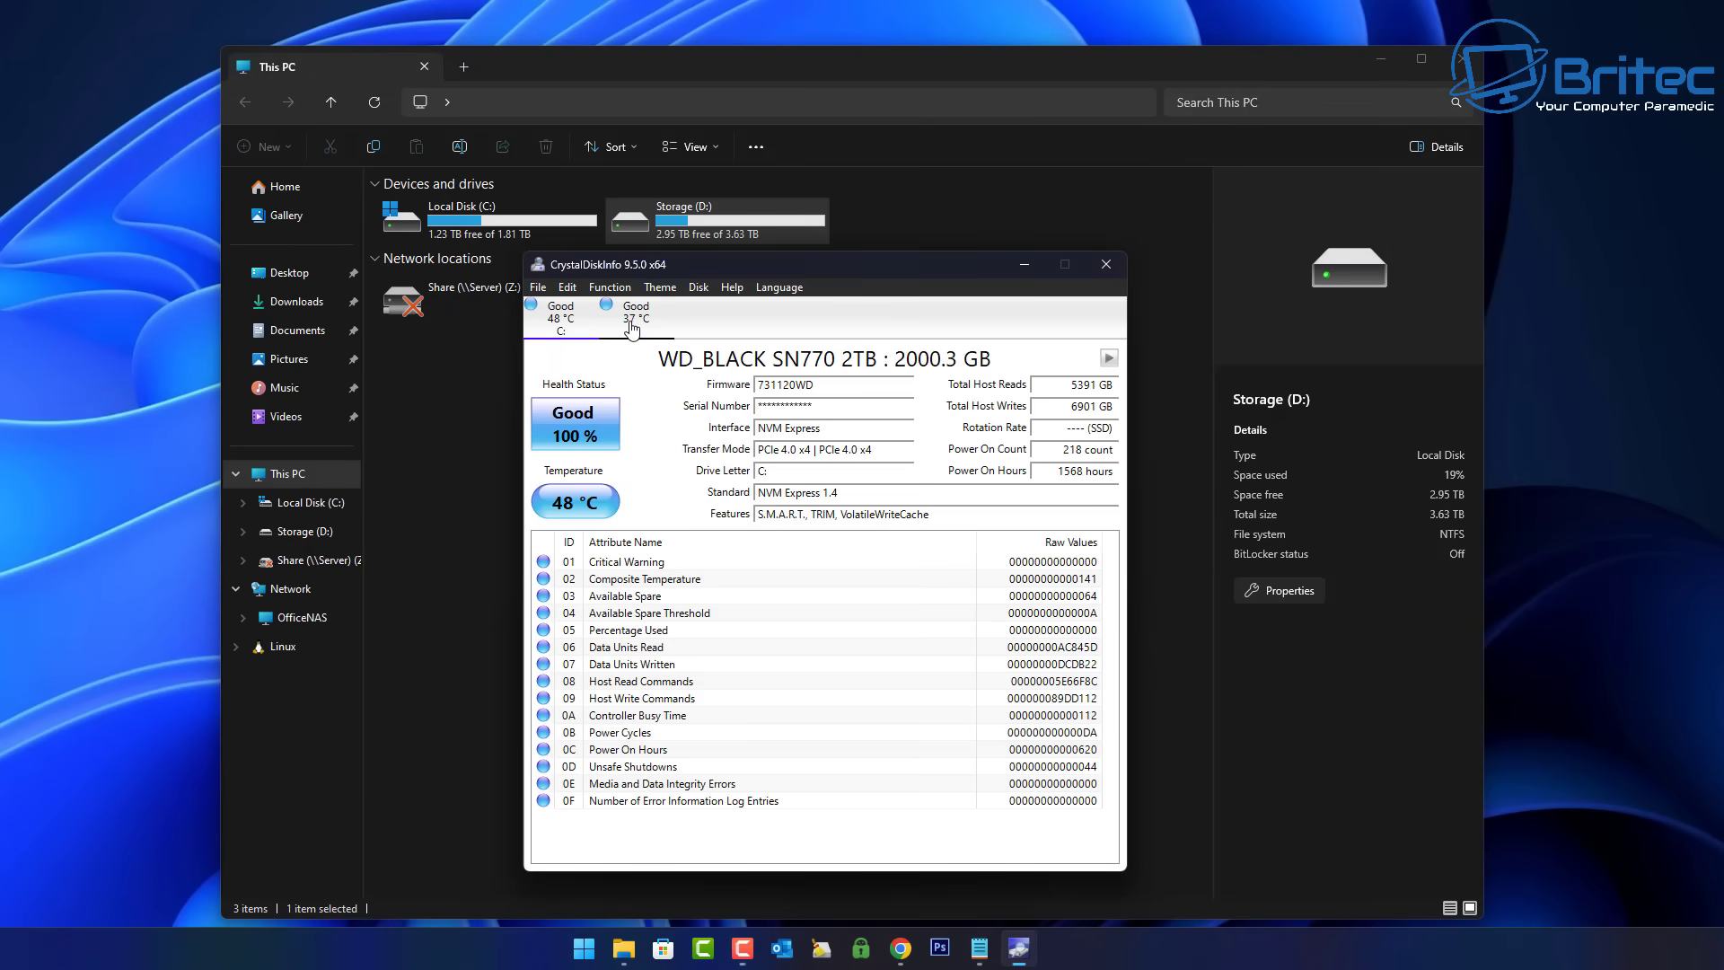
click(633, 327)
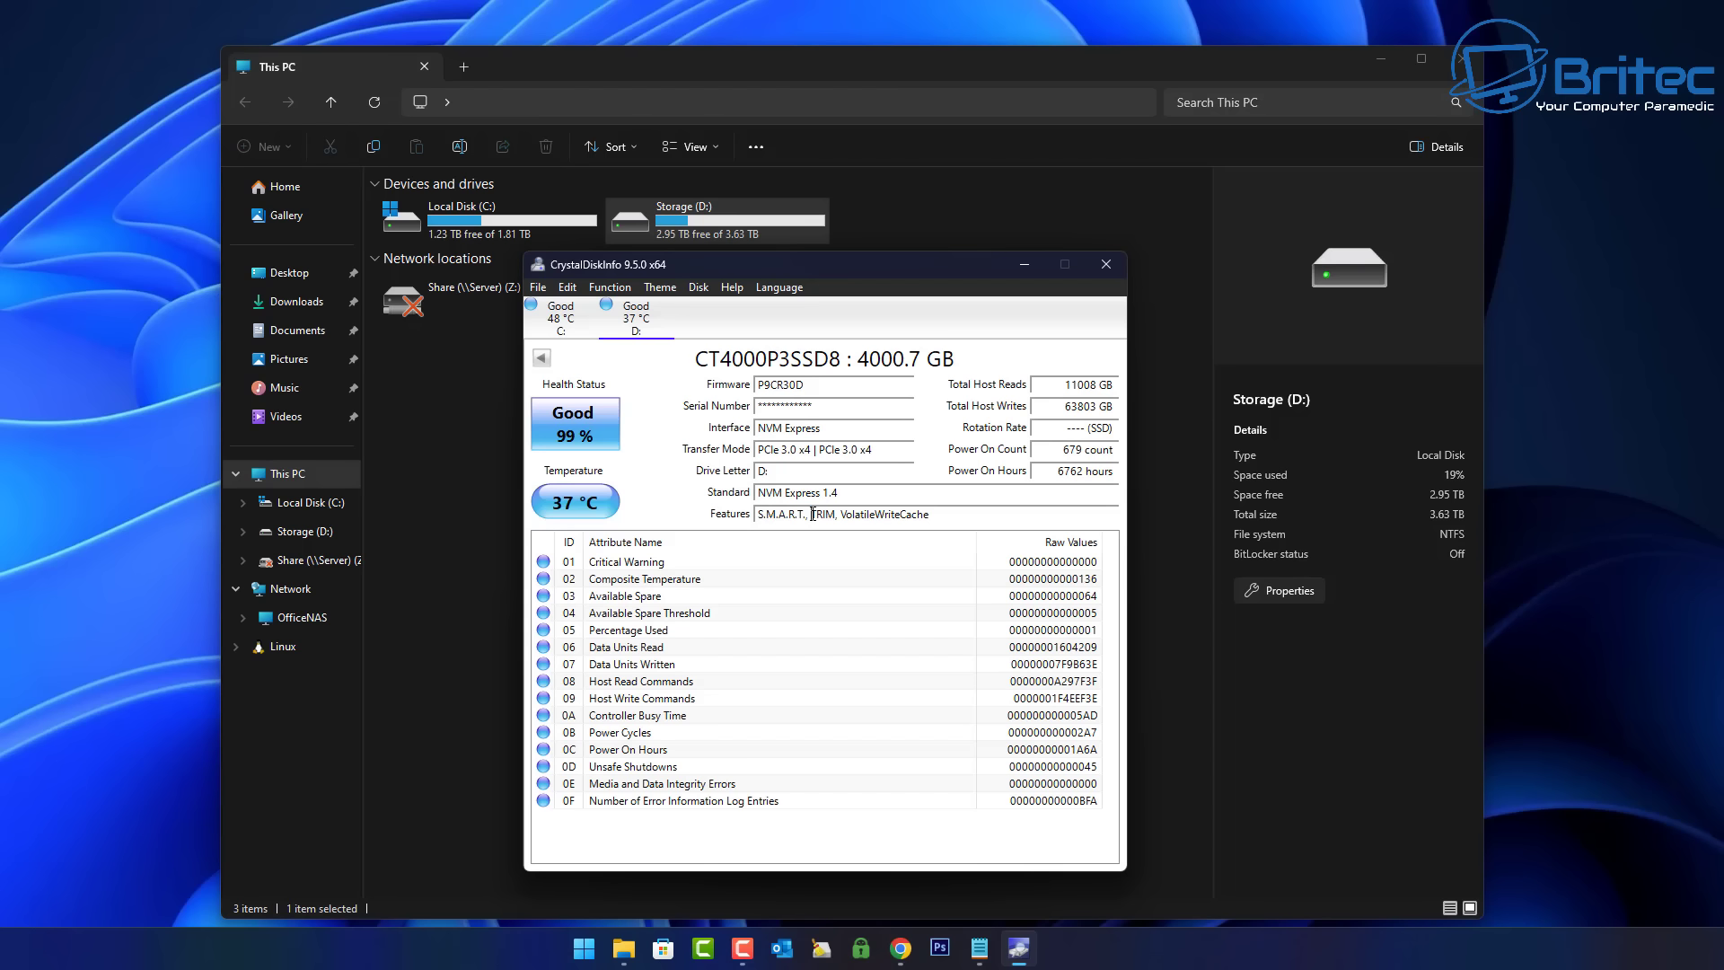
Step: Highlight TRIM in the feature lists of both D: and C:, ending back on D:
drag(810, 514, 835, 513)
click(561, 324)
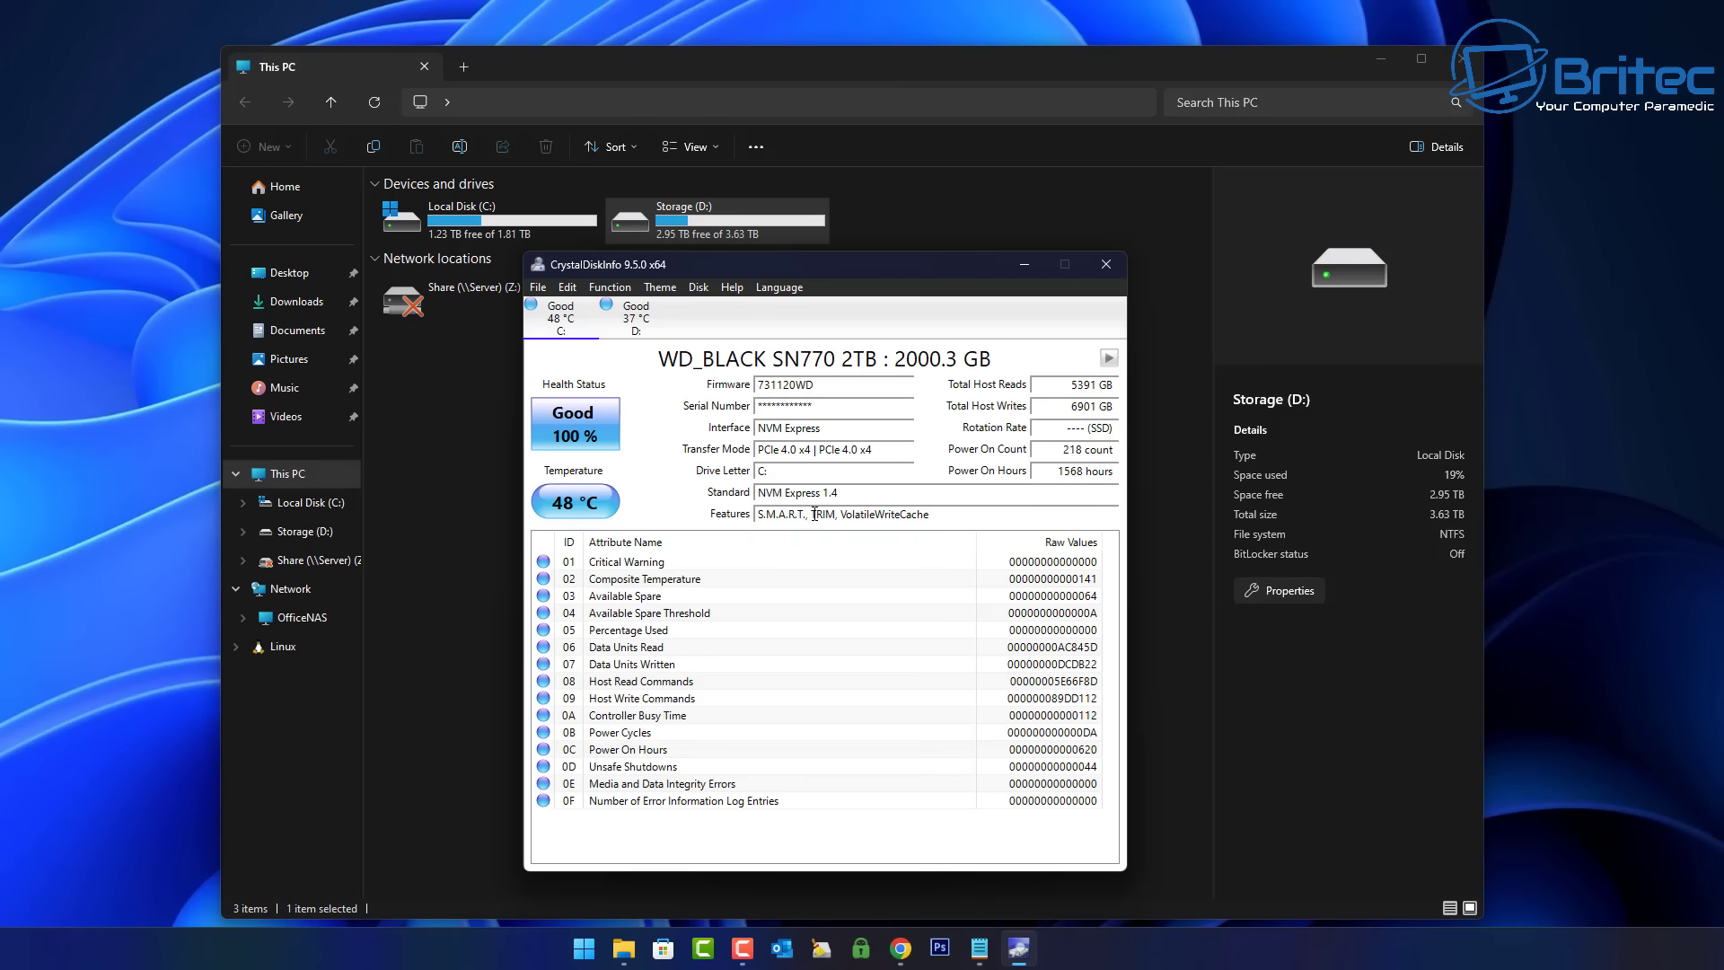
drag(813, 513, 829, 513)
click(634, 330)
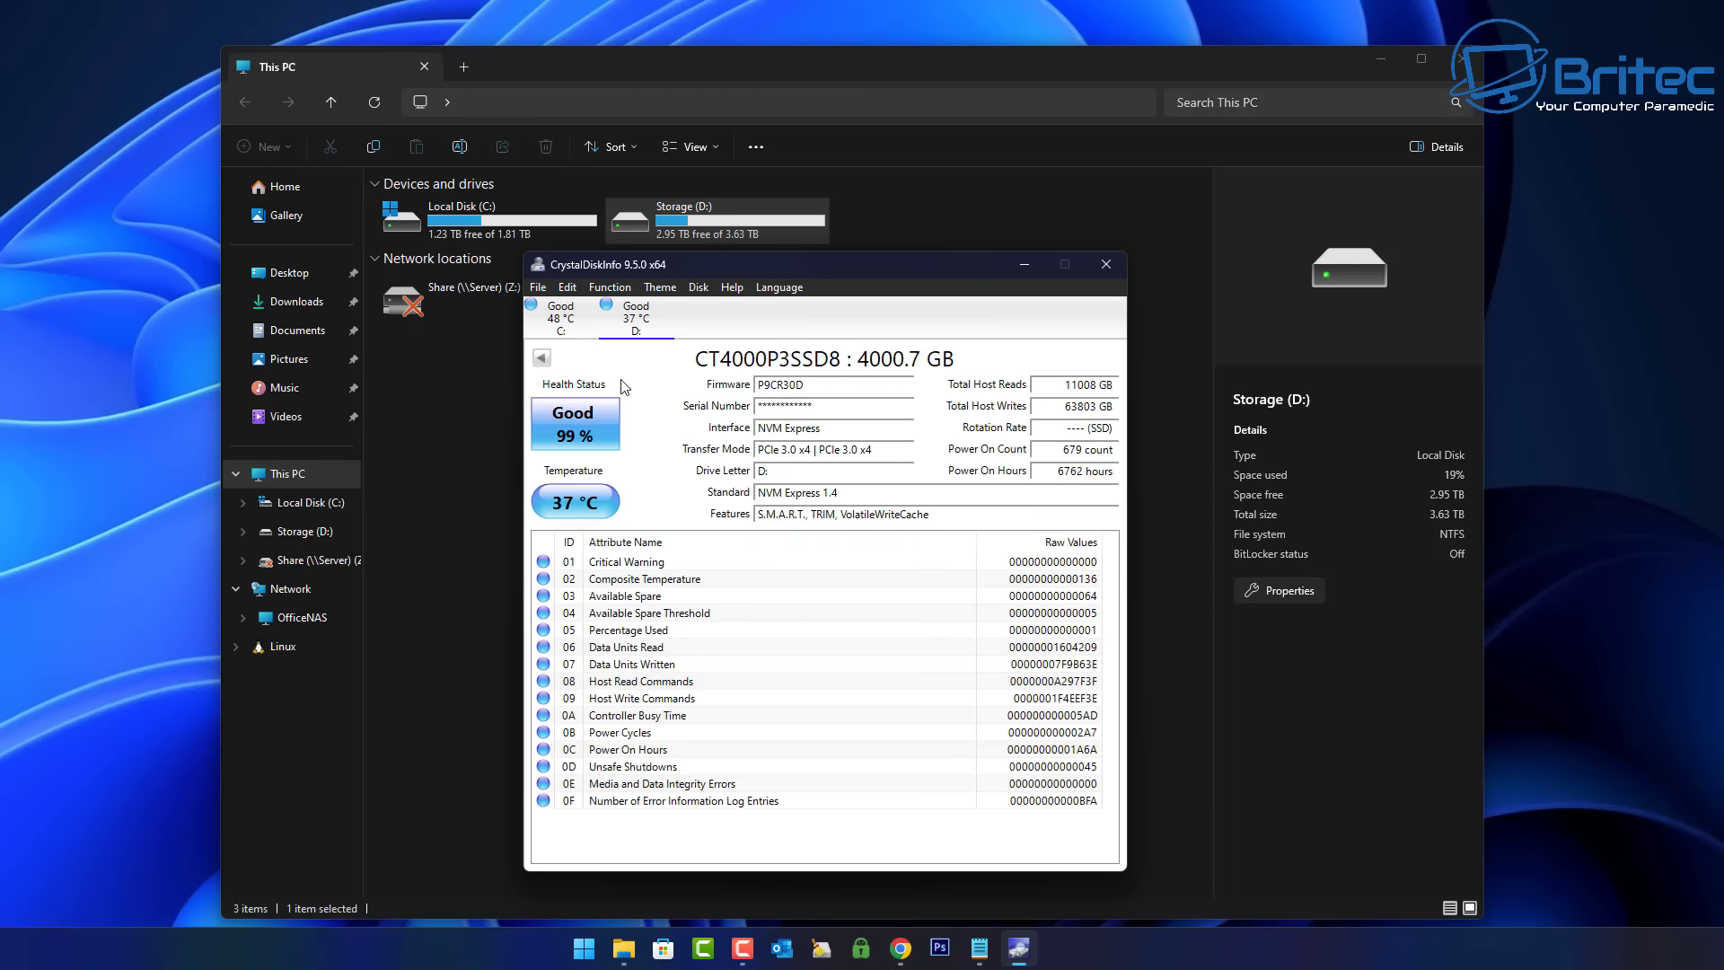
Step: Minimise CrystalDiskInfo and open the Tools tab of the Storage (D:) properties
click(1024, 267)
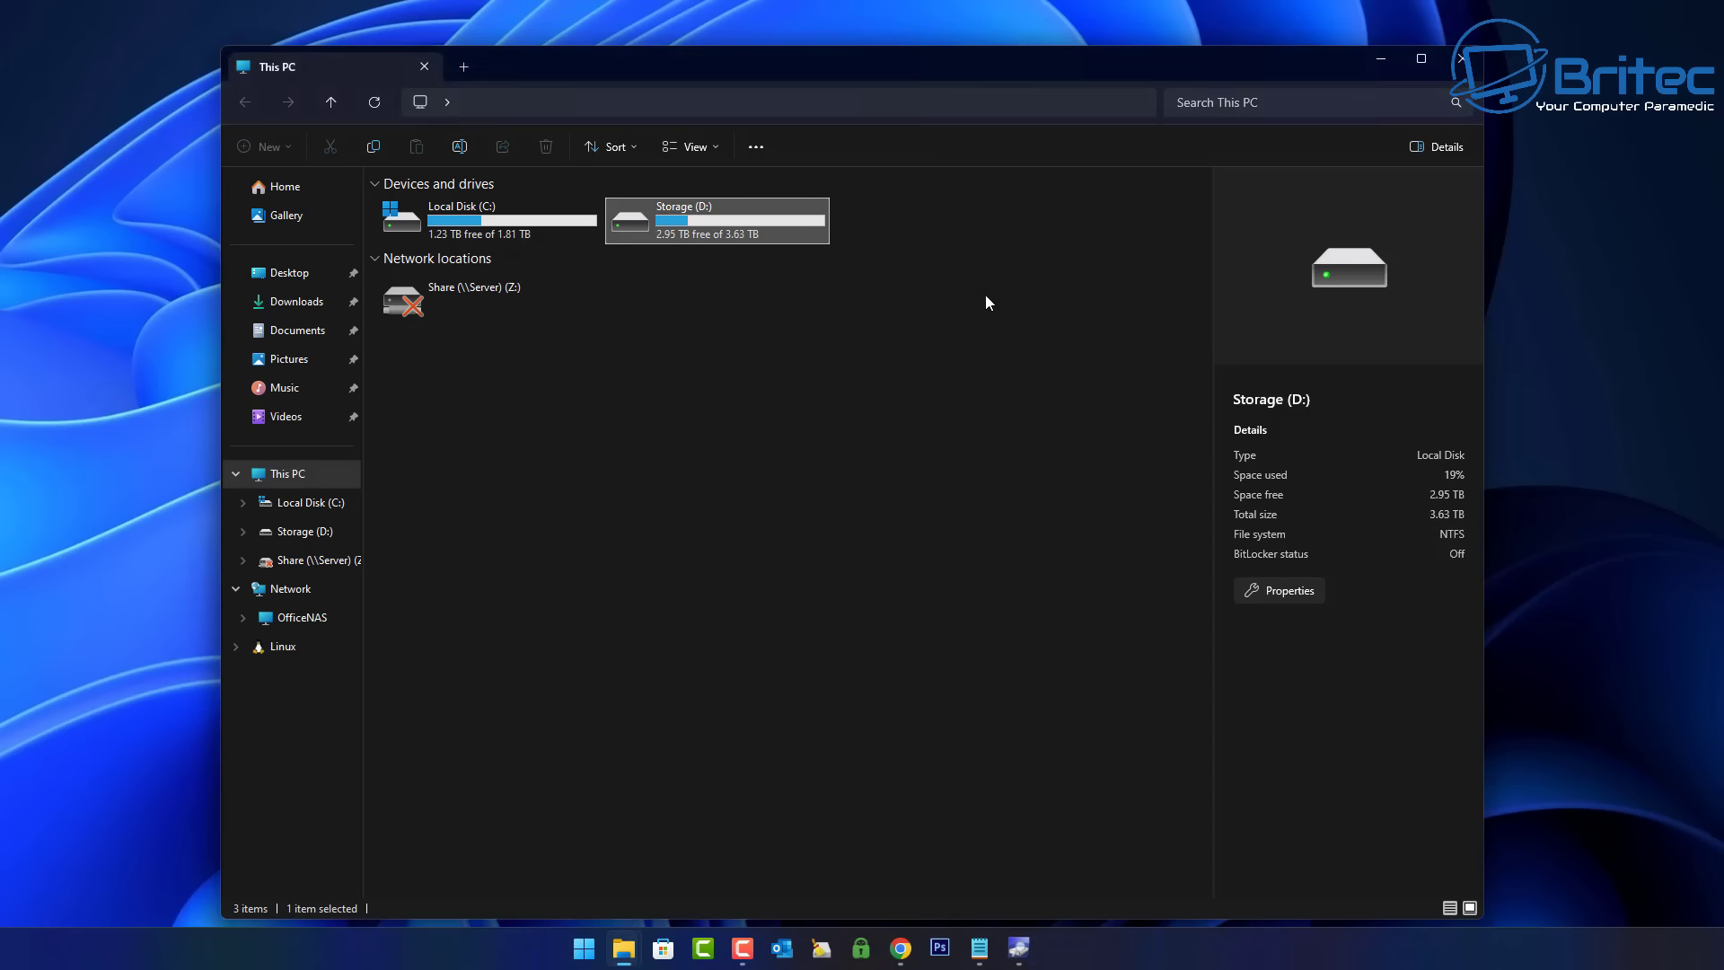
right_click(708, 235)
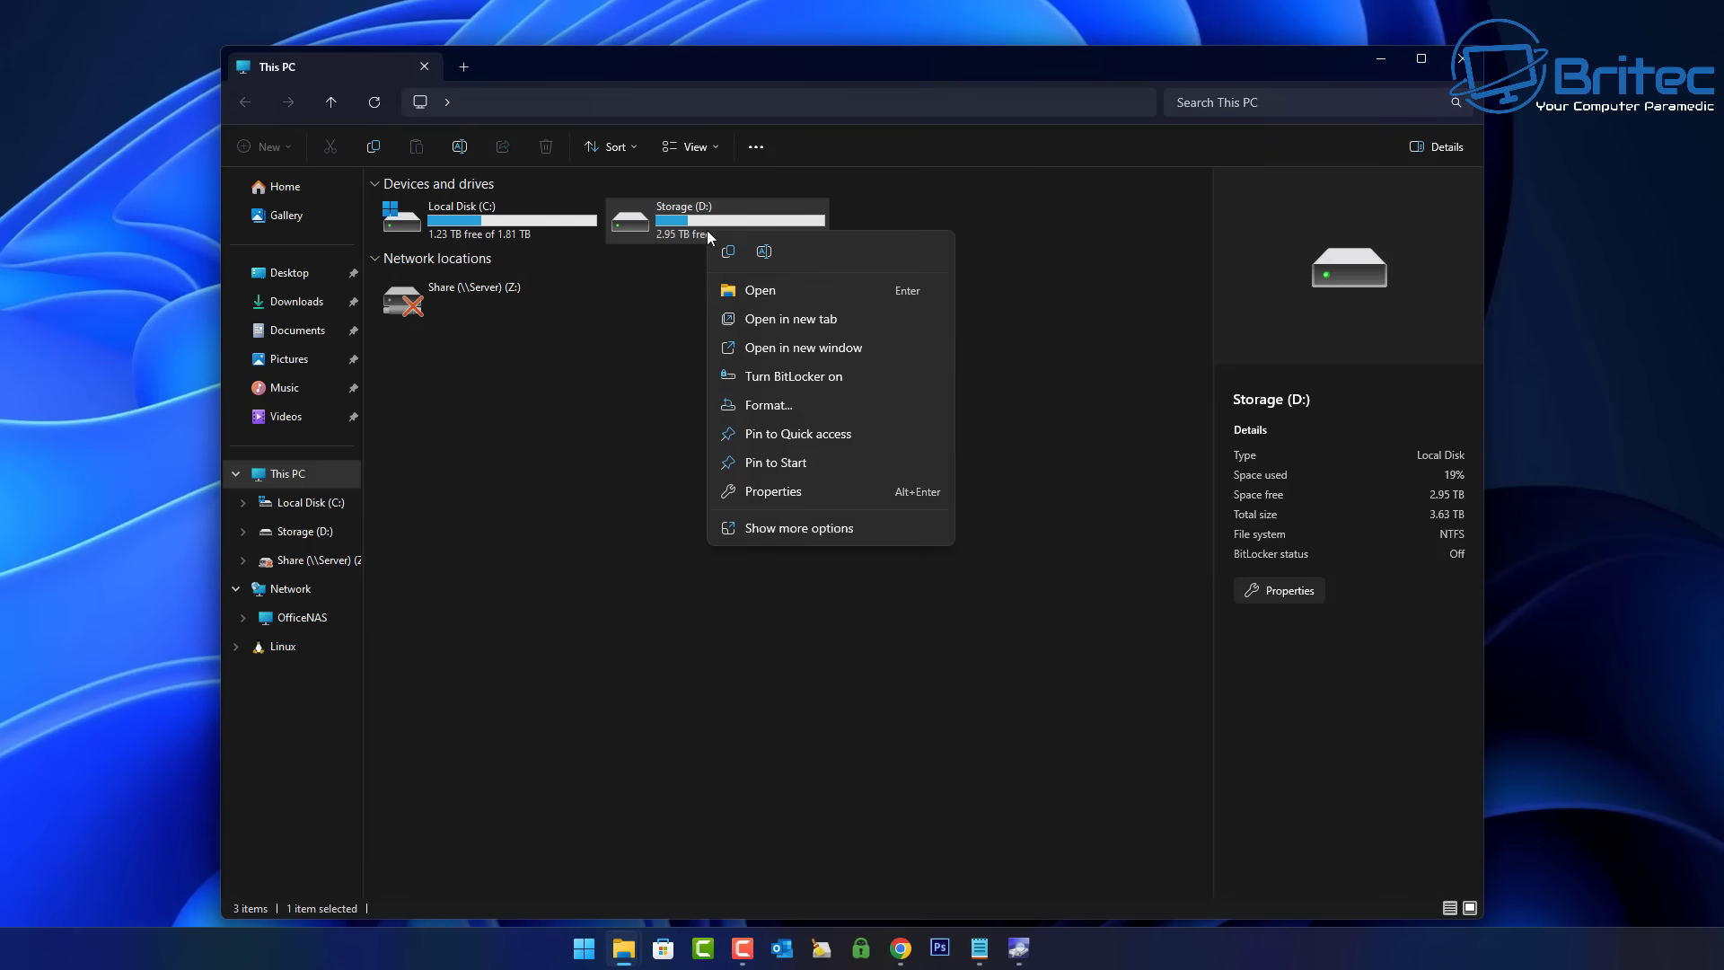
click(769, 492)
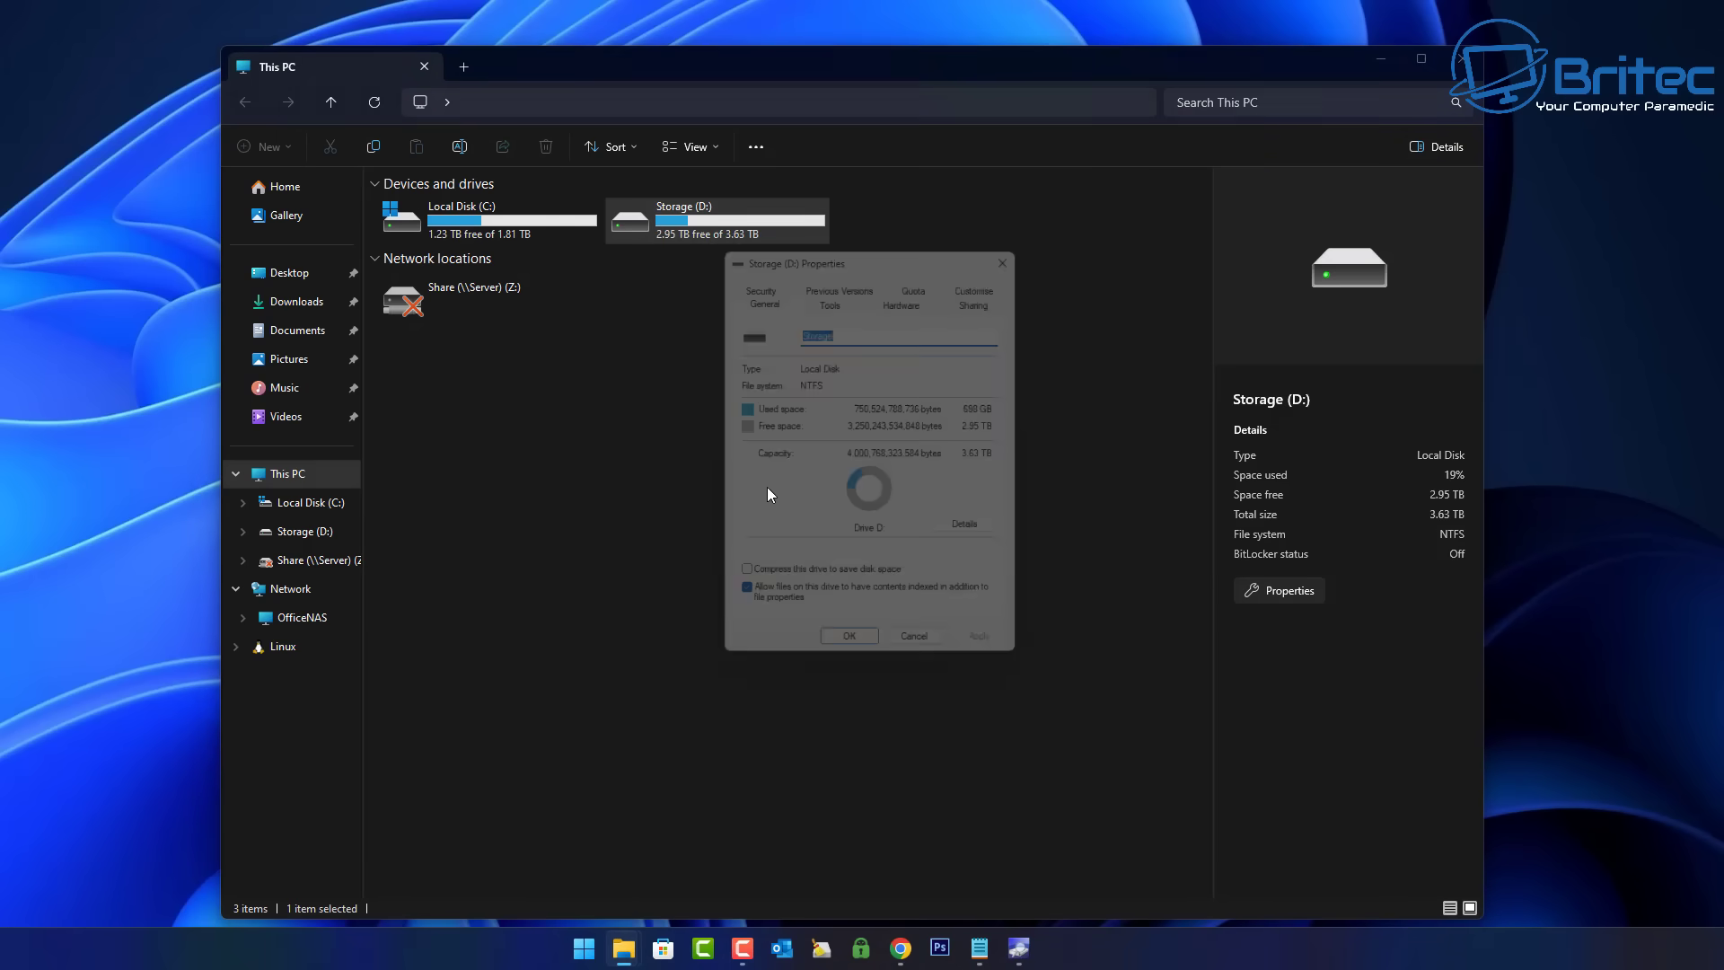
click(838, 294)
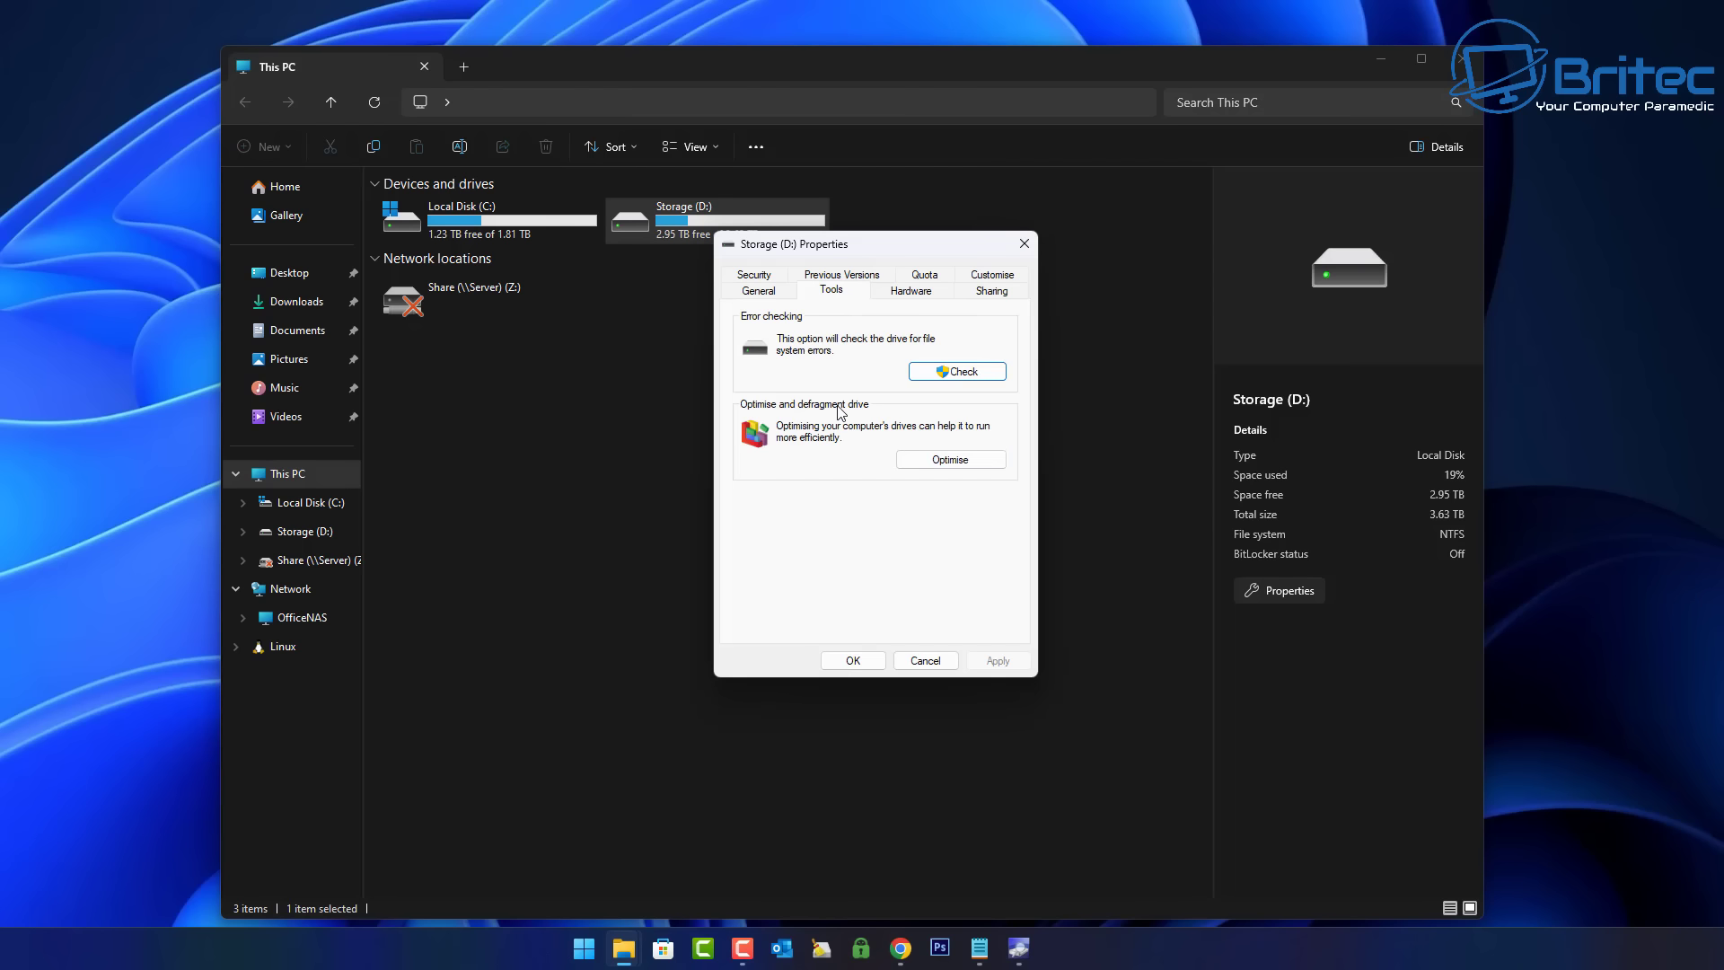
Step: Open Optimise Drives and arrange it alongside the drive properties window
click(950, 460)
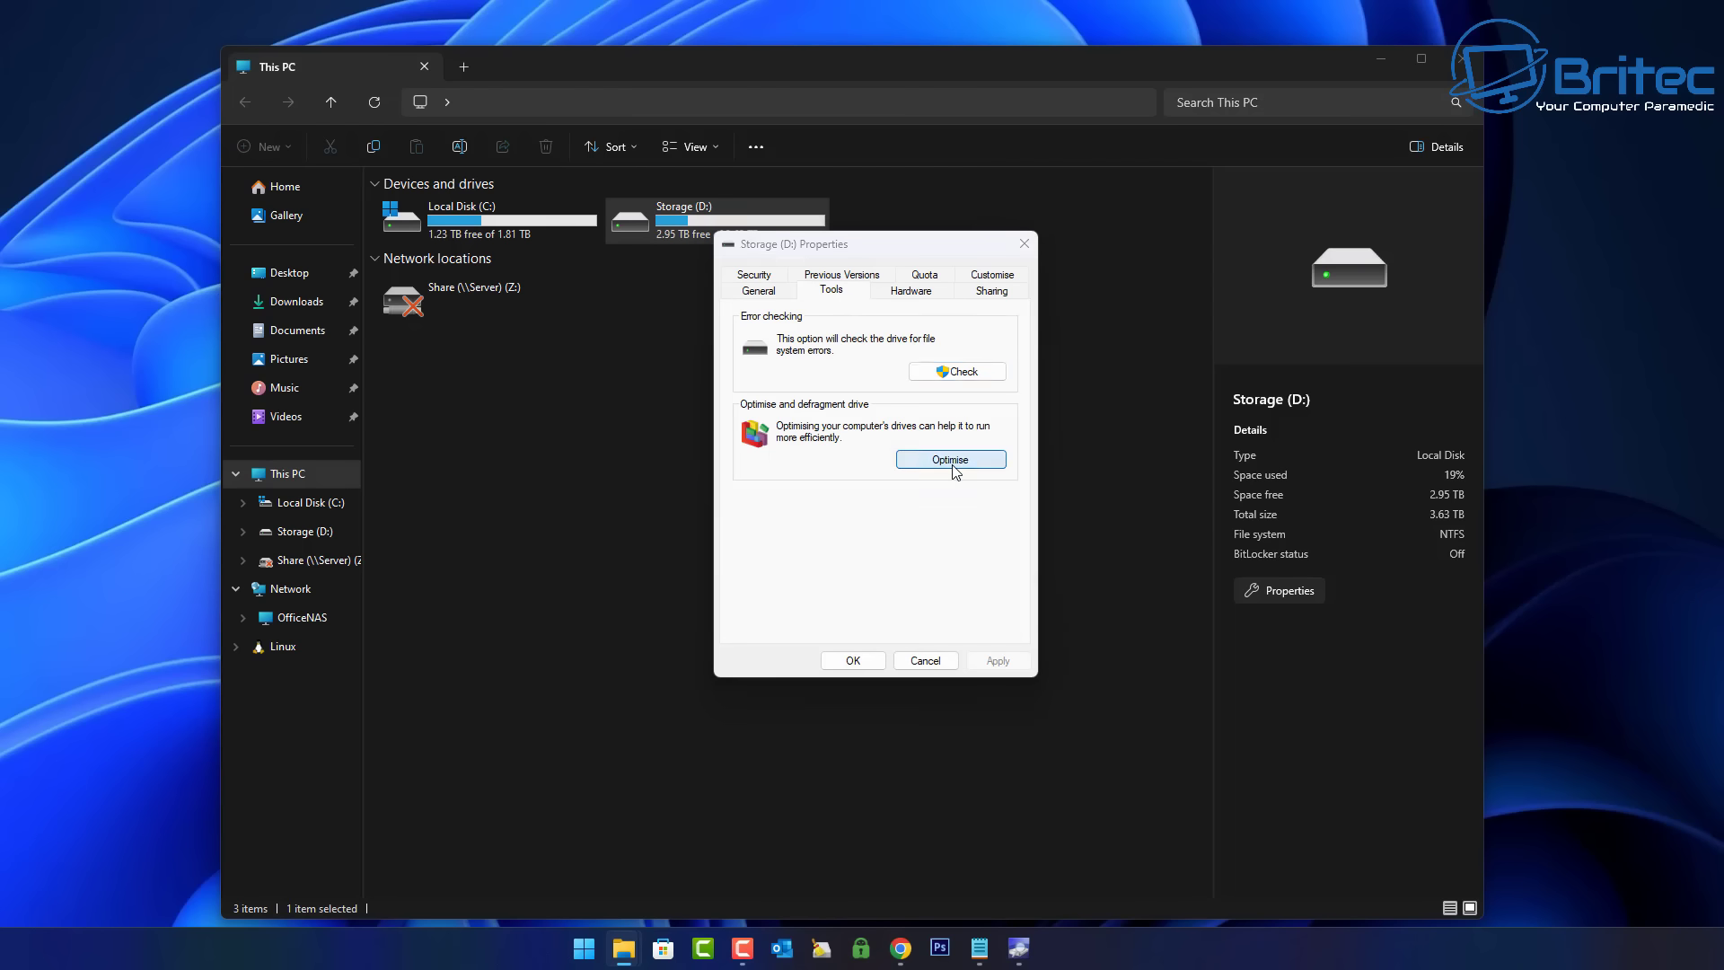
drag(807, 111, 811, 381)
click(840, 280)
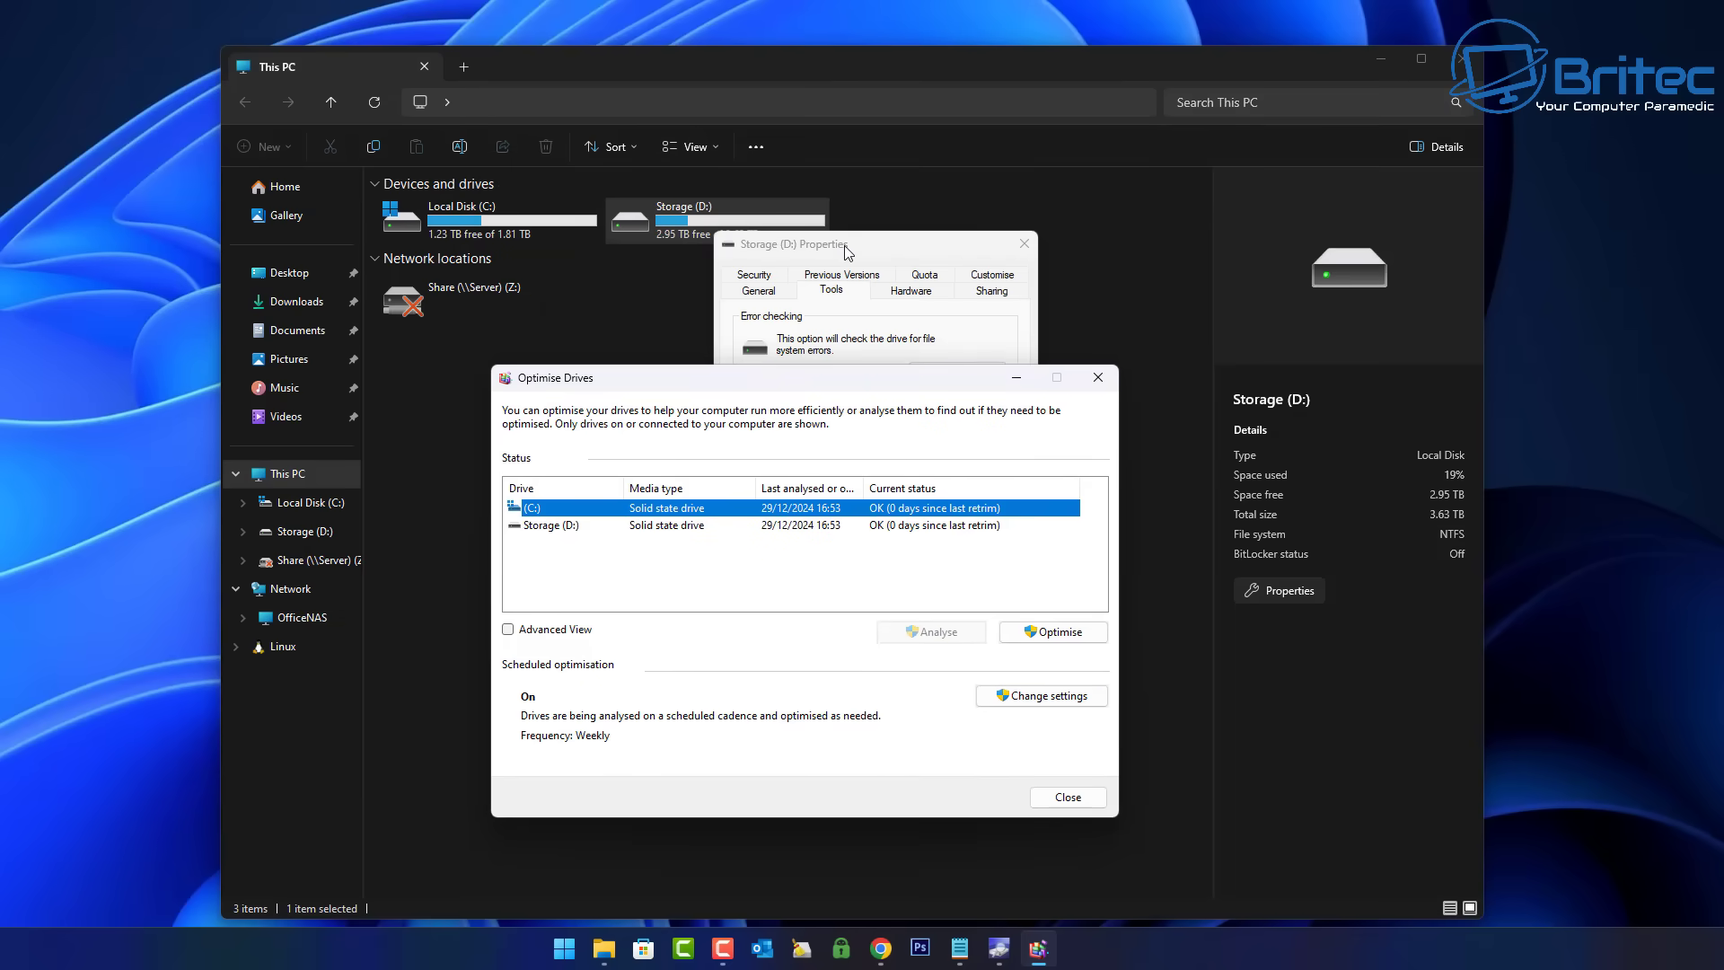
drag(850, 240, 819, 376)
click(966, 397)
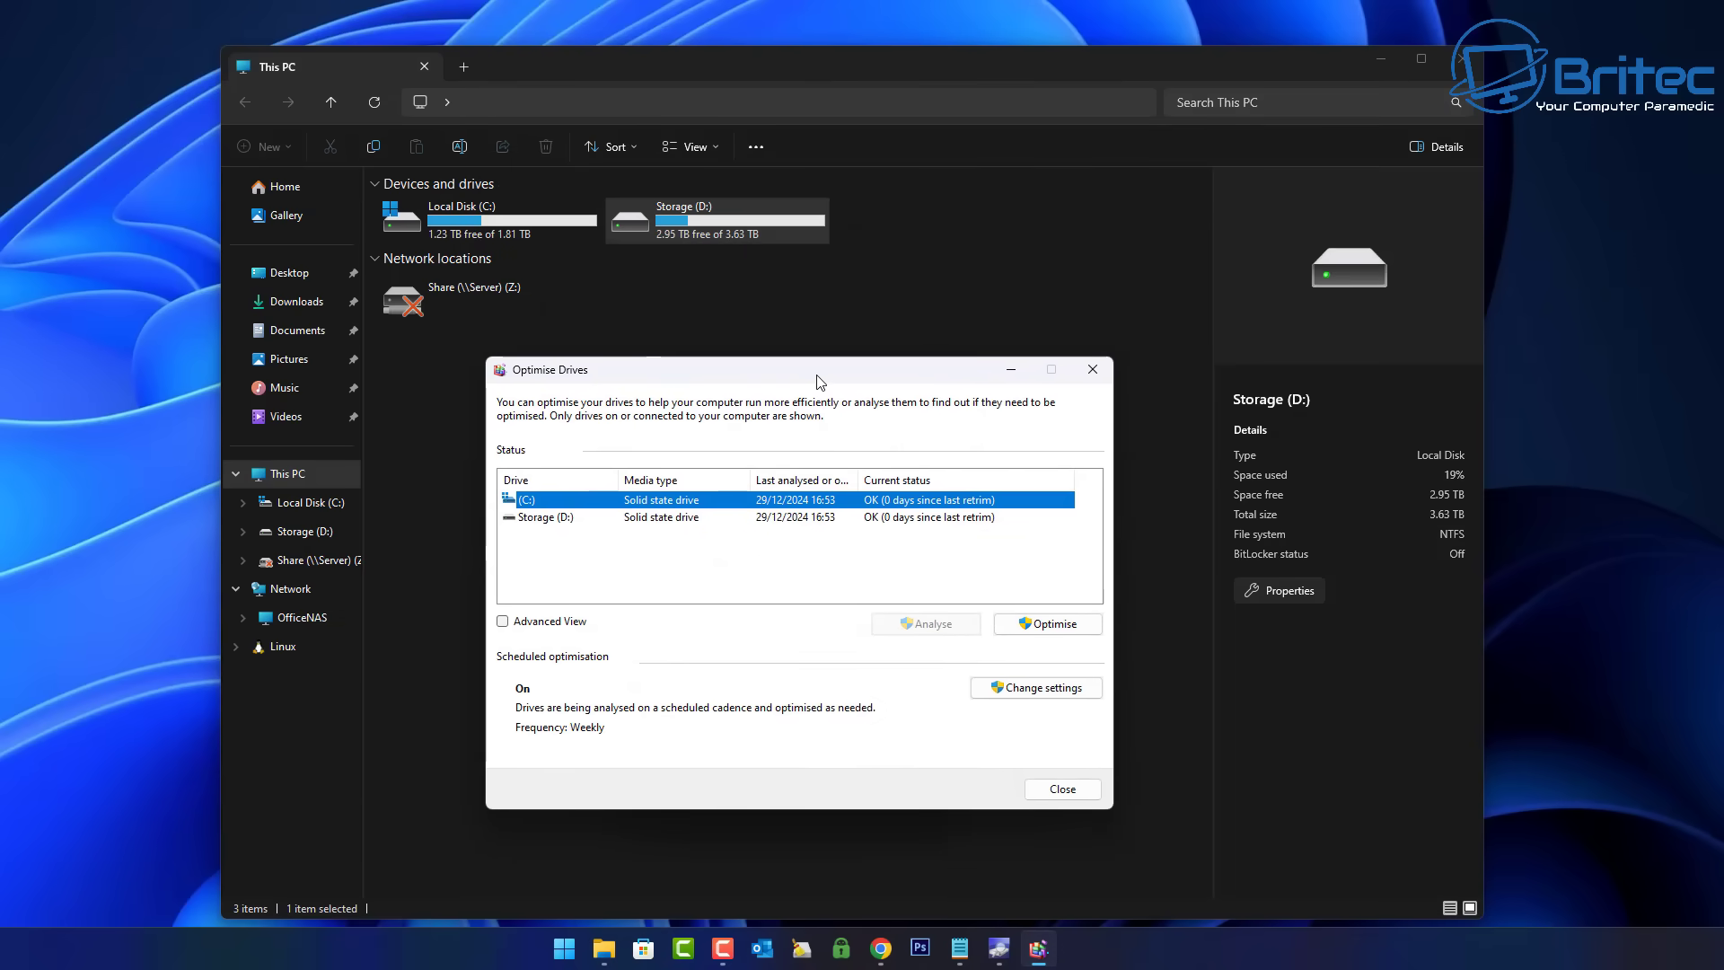
Step: Select Storage (D:) in the Optimise Drives list
click(542, 520)
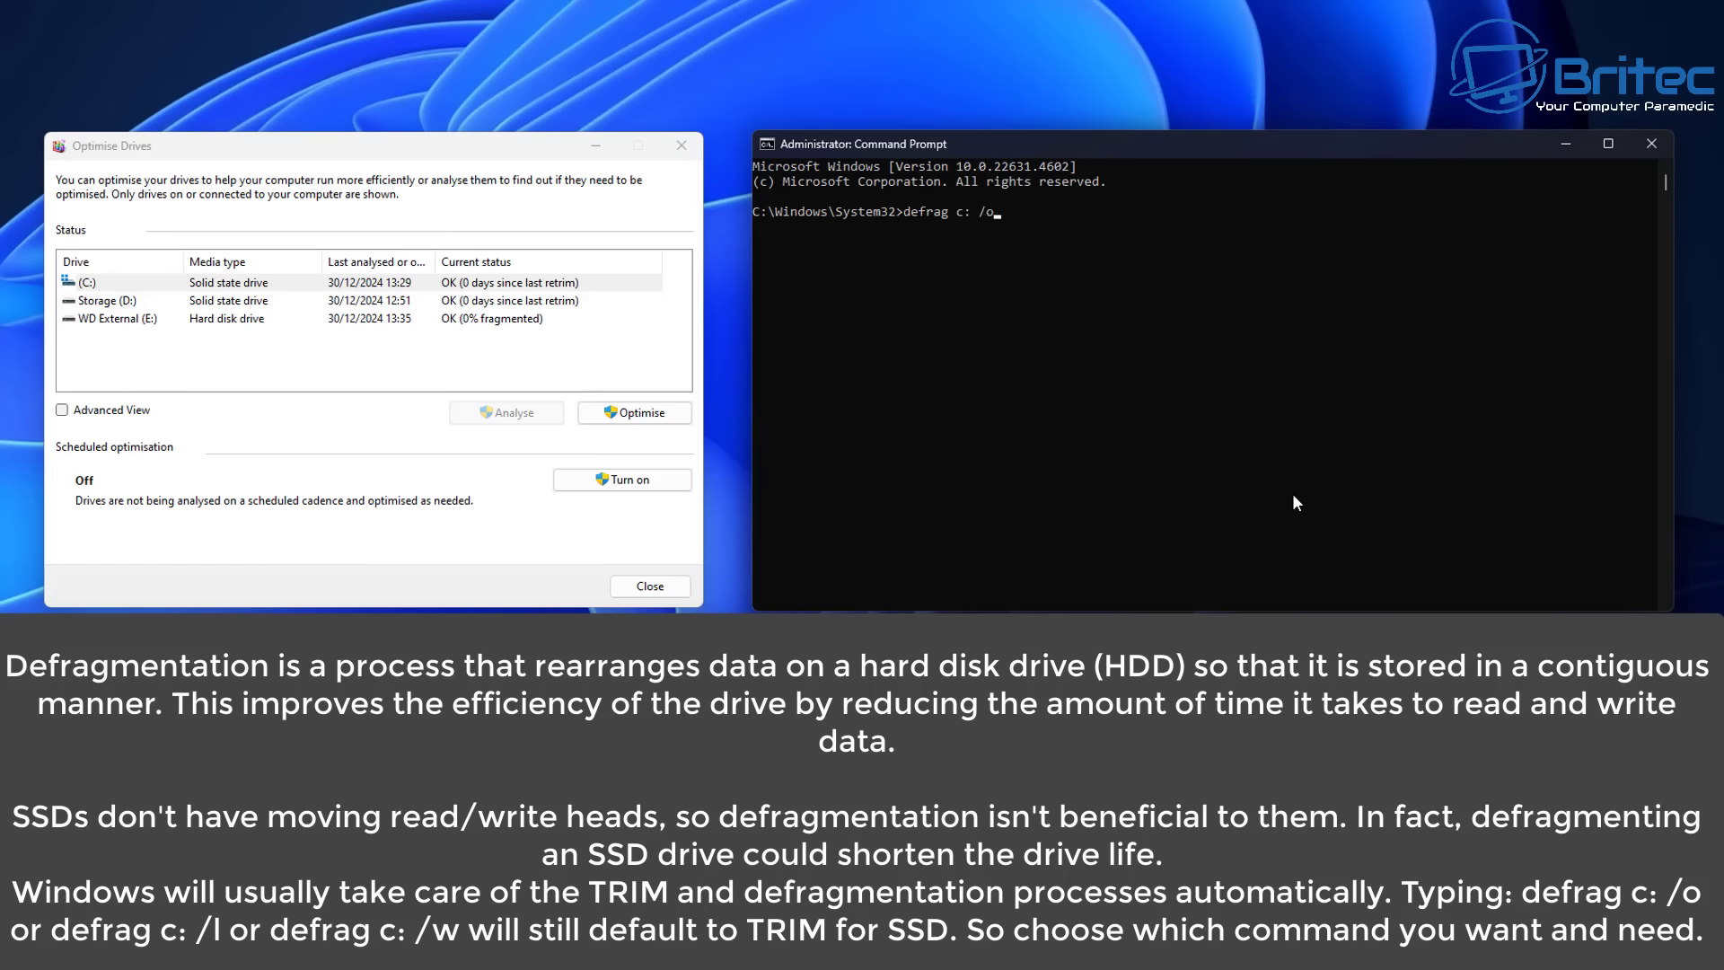
Step: Run defrag c: /o, then defrag c: /l, each retrimming C: with 1.23 TB trimmed
key(Return)
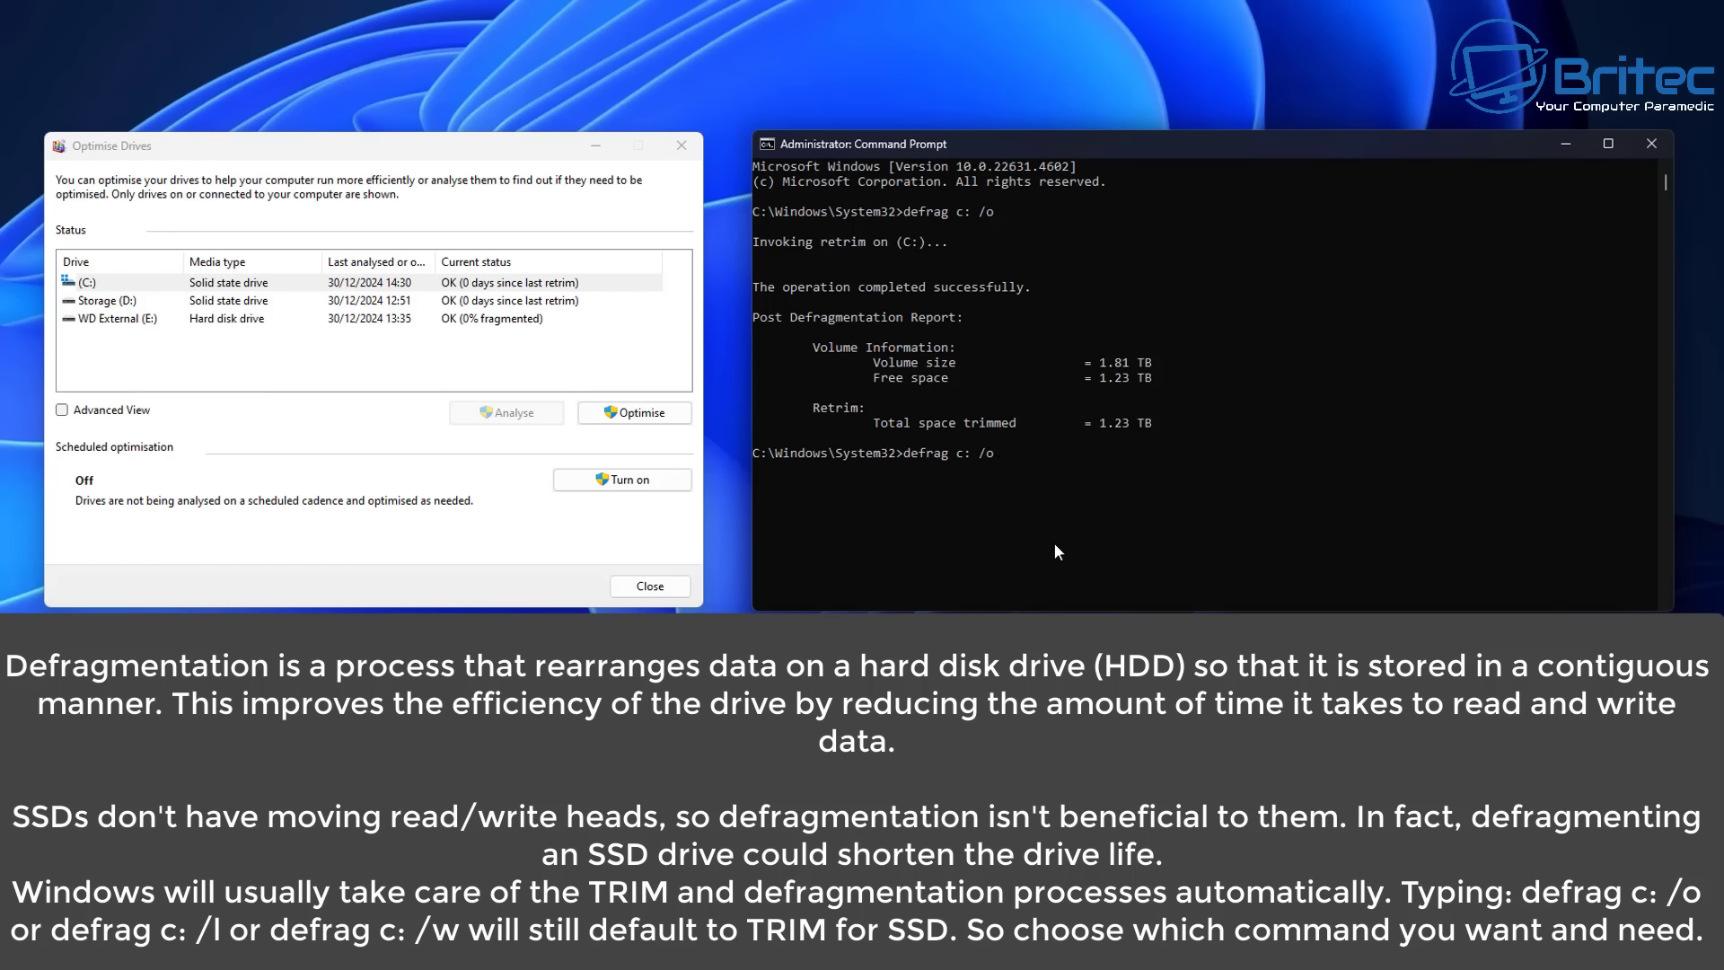
key(BackSpace)
text(l)
key(Return)
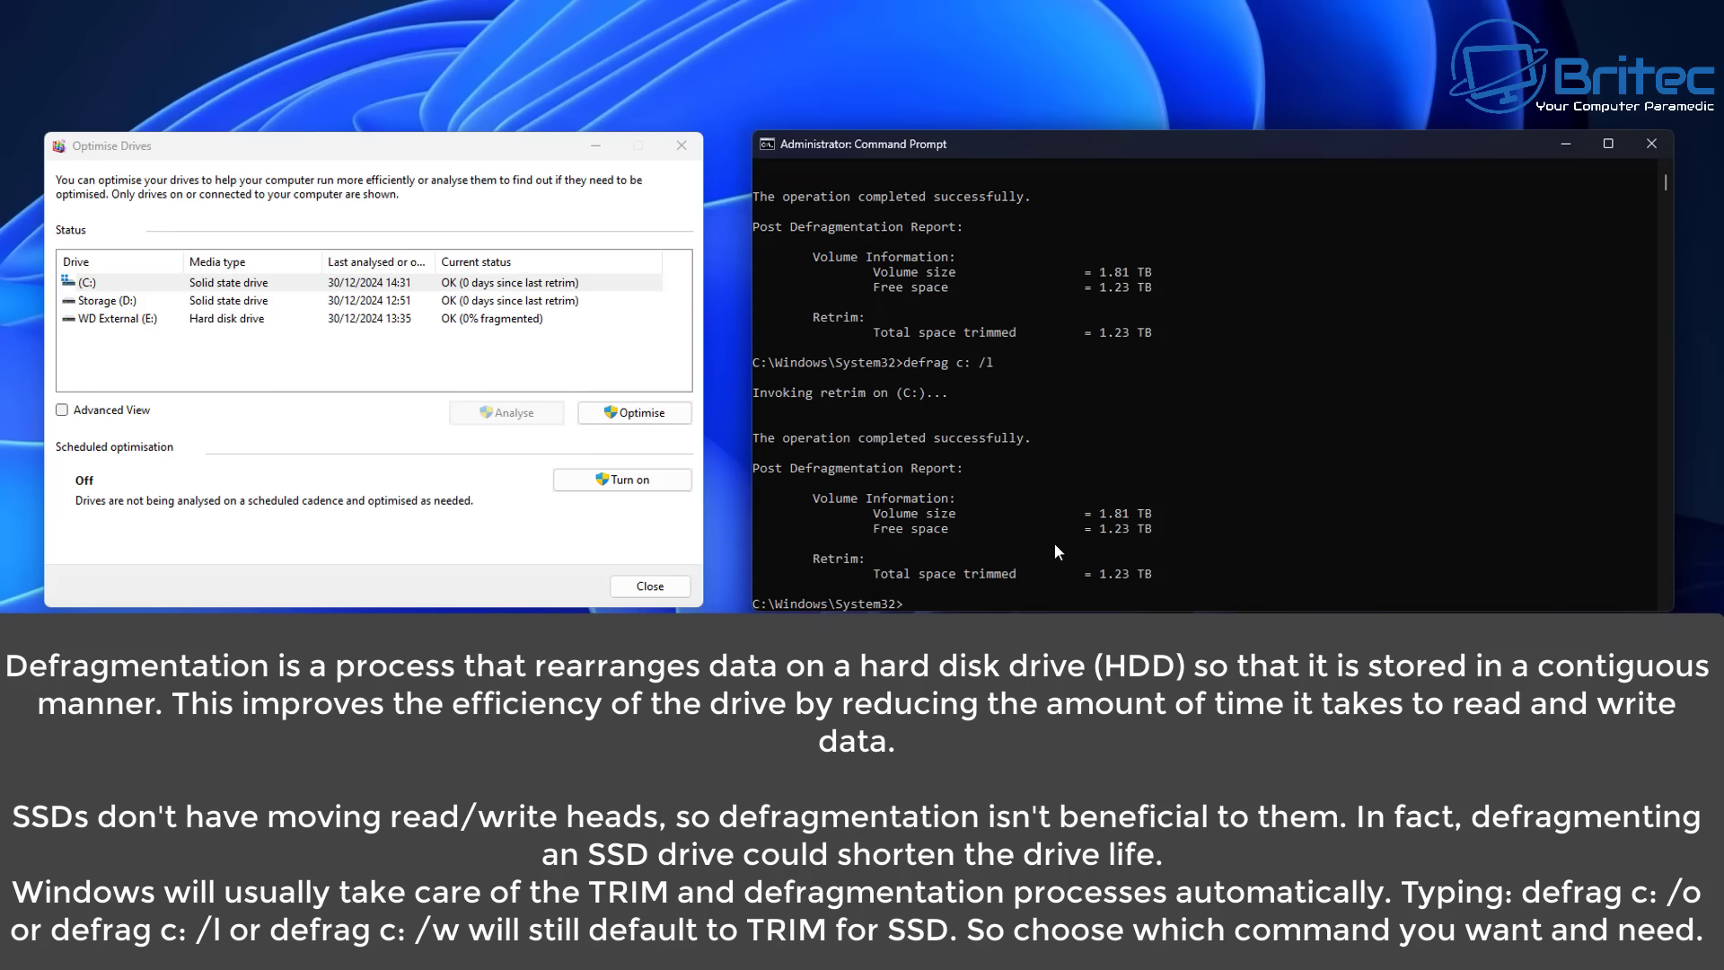
scroll(1054, 542, down, 1)
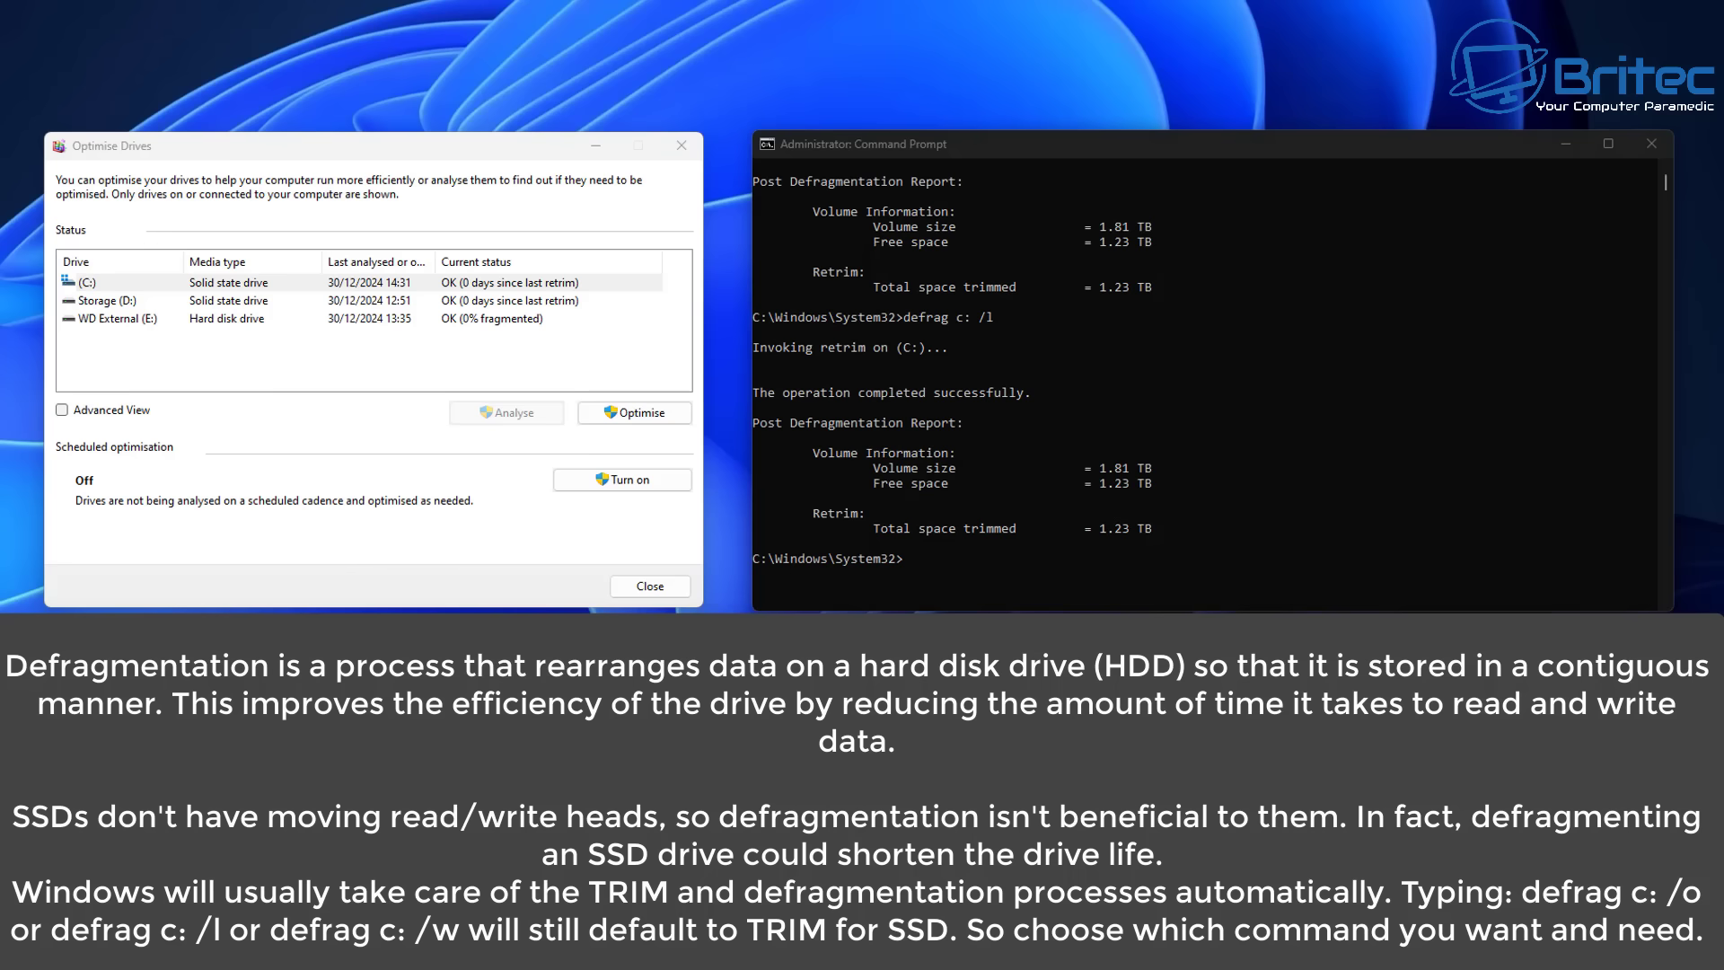
click(1140, 592)
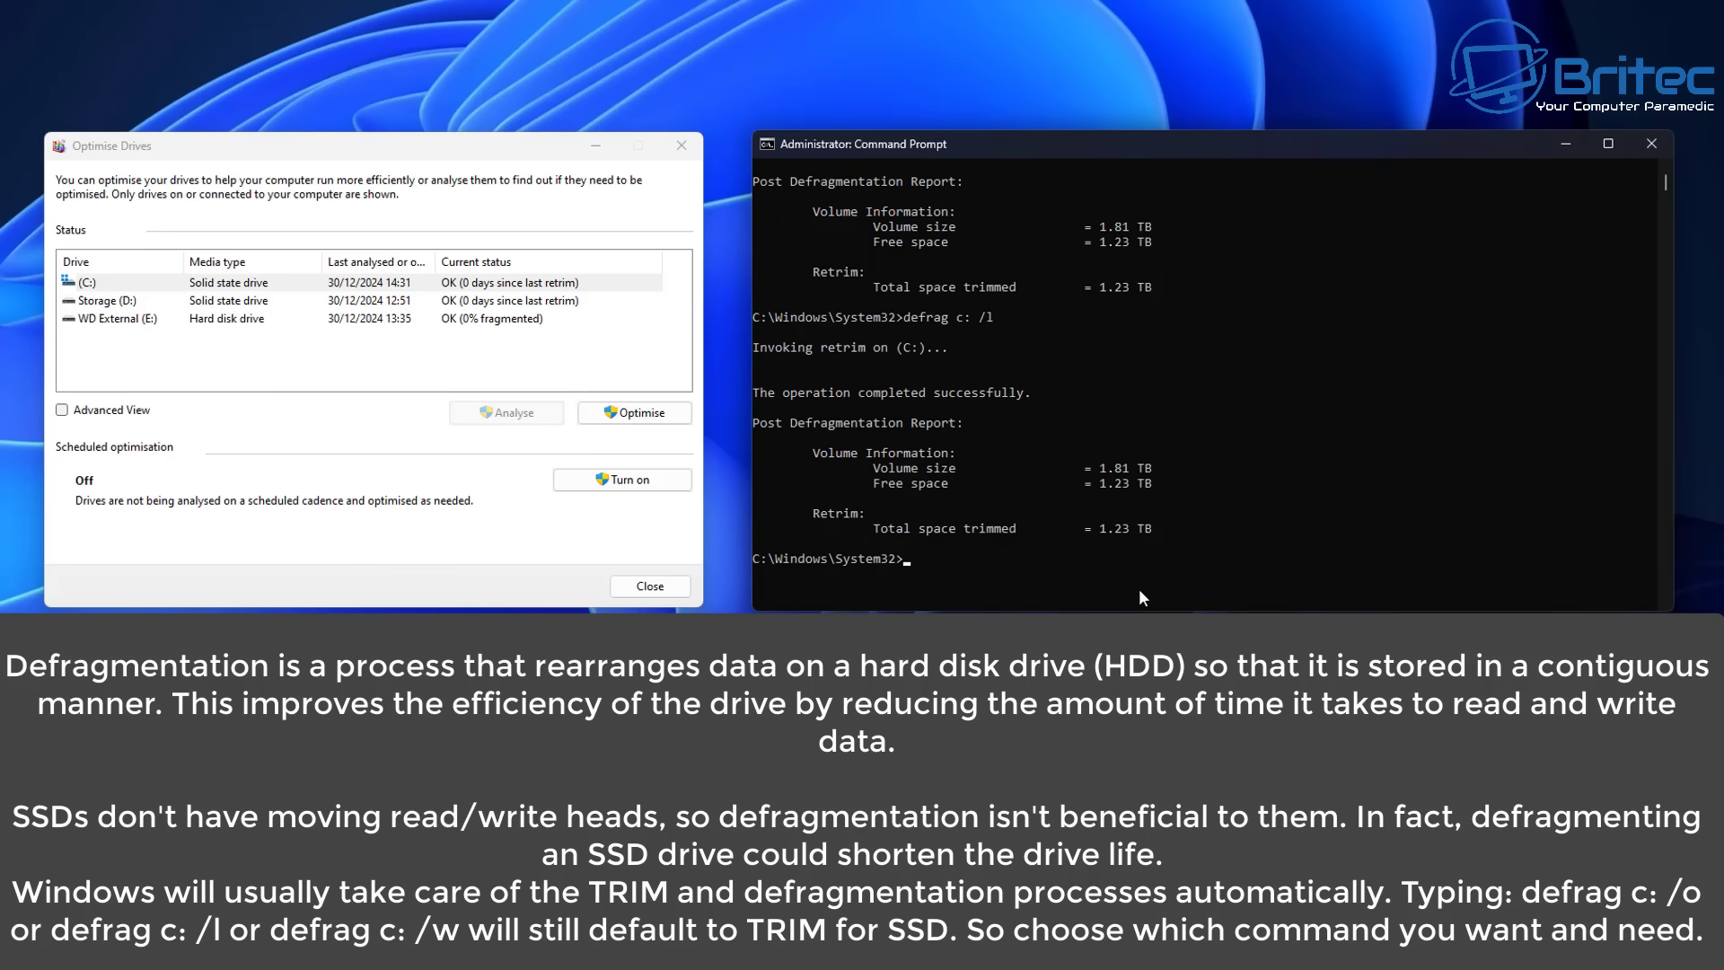
Step: Run defrag c: /w, review defrag's option list, and select WD External (E:)
text(defrag c: /w)
key(Return)
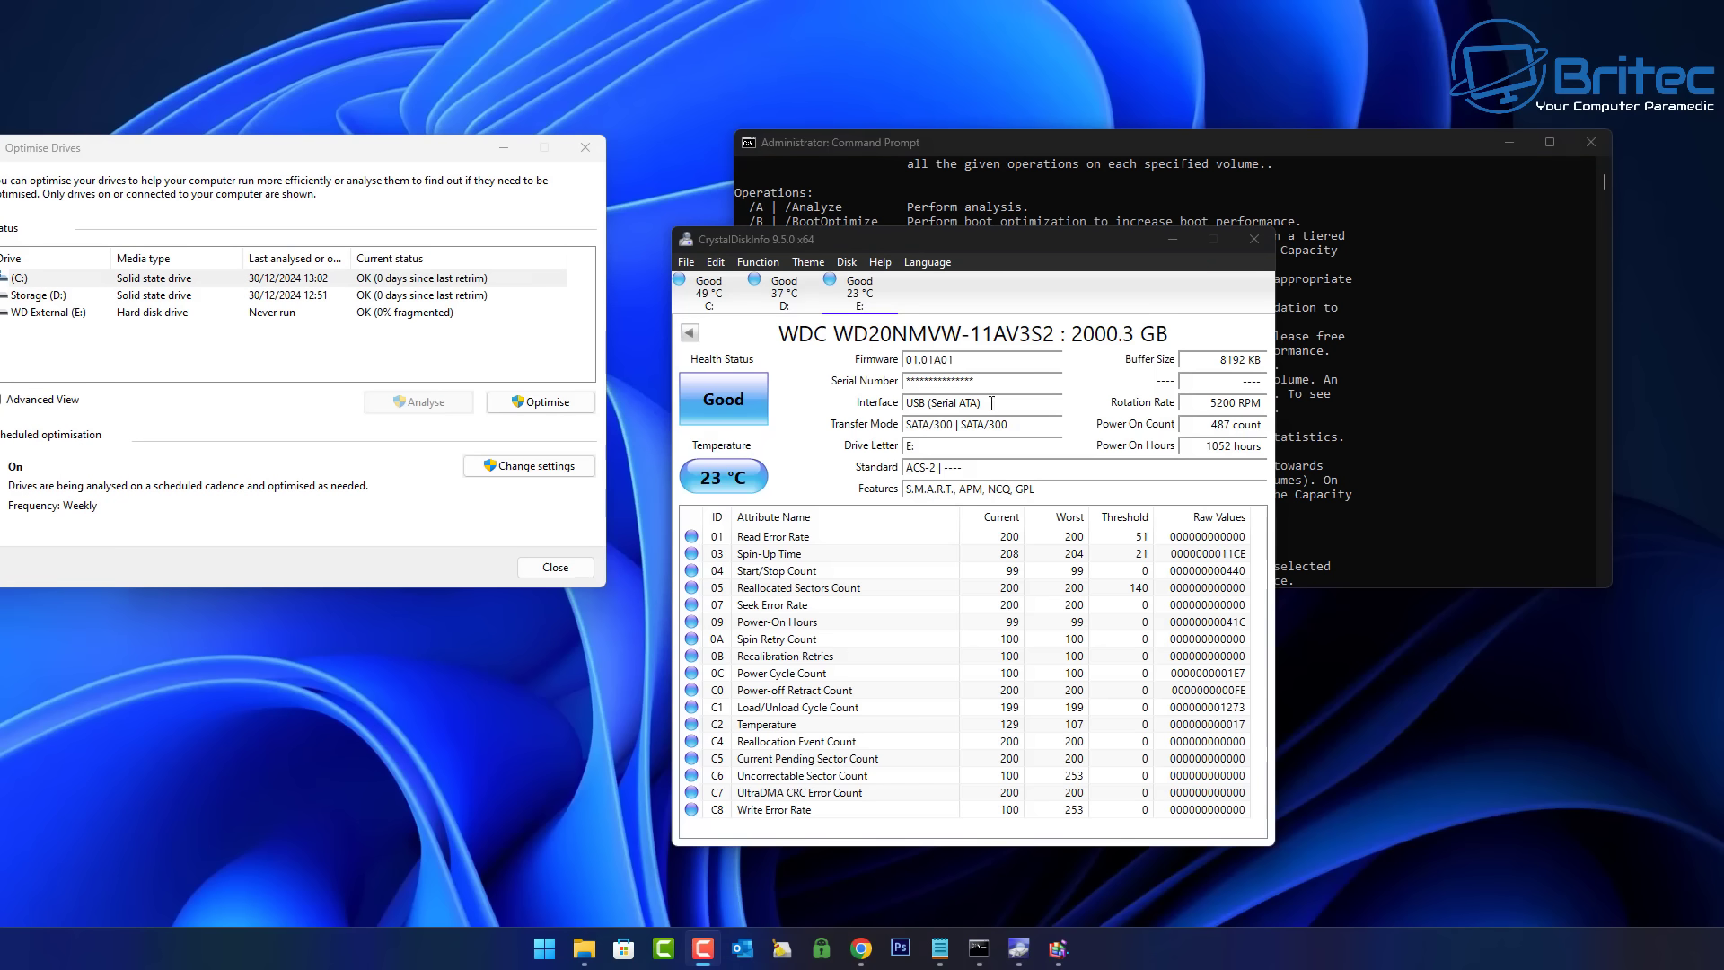
scroll(1436, 373, up, 2)
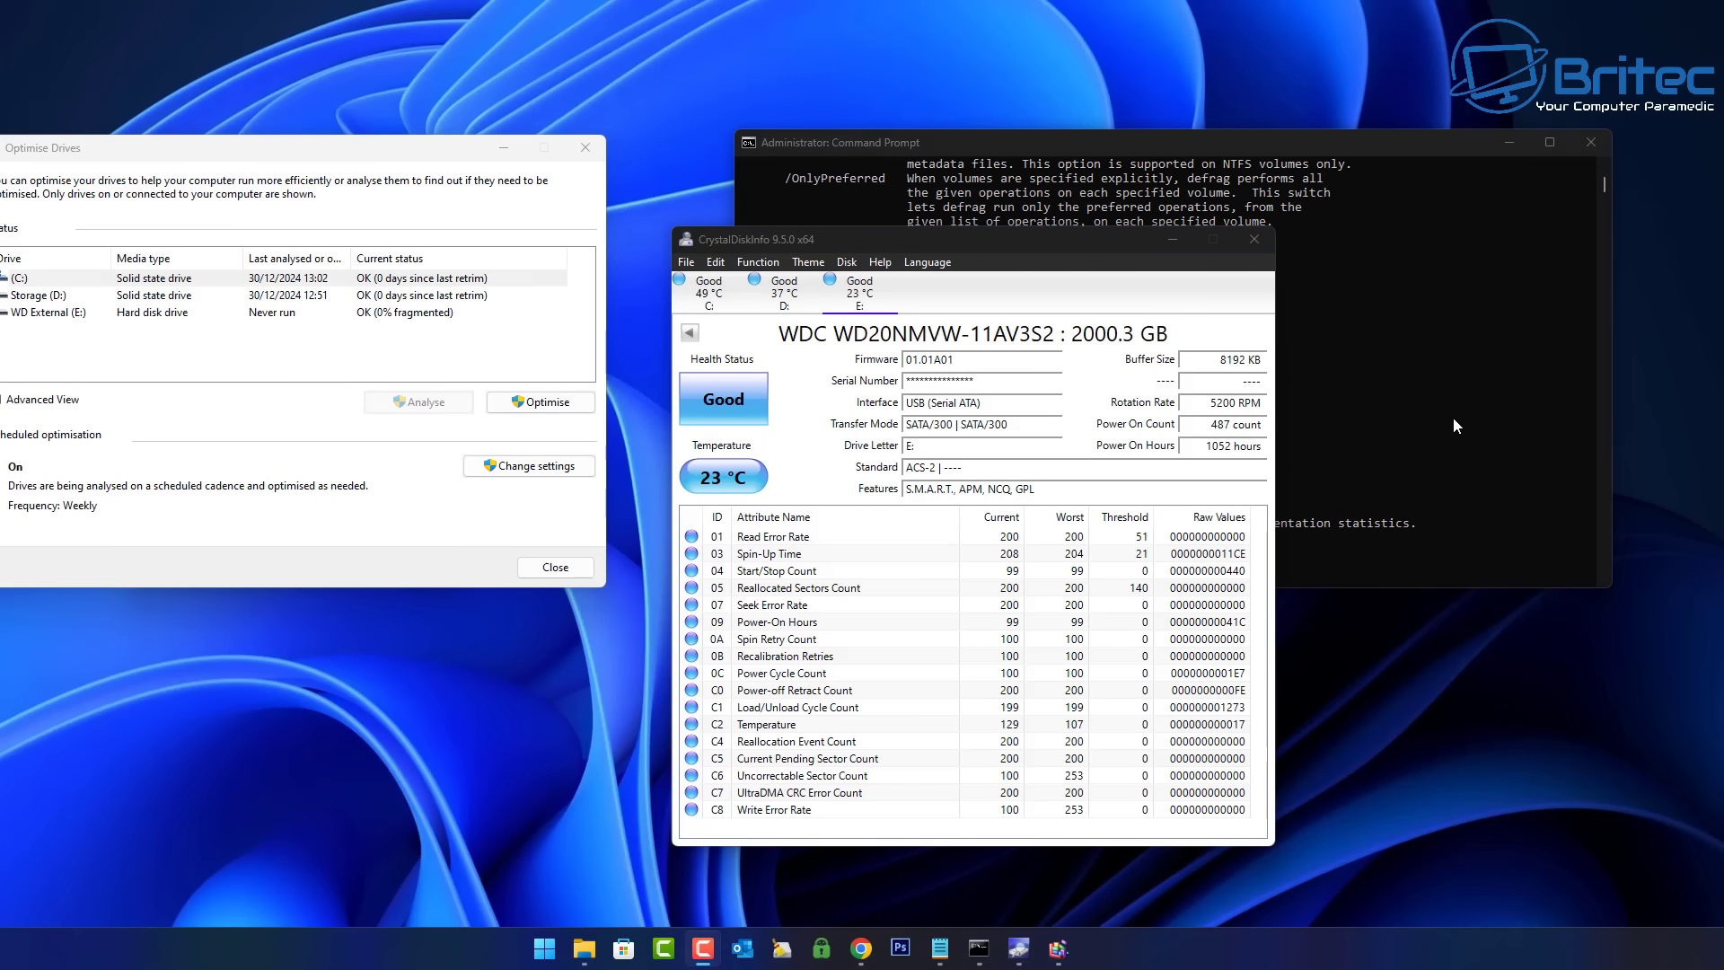
scroll(1453, 416, down, 4)
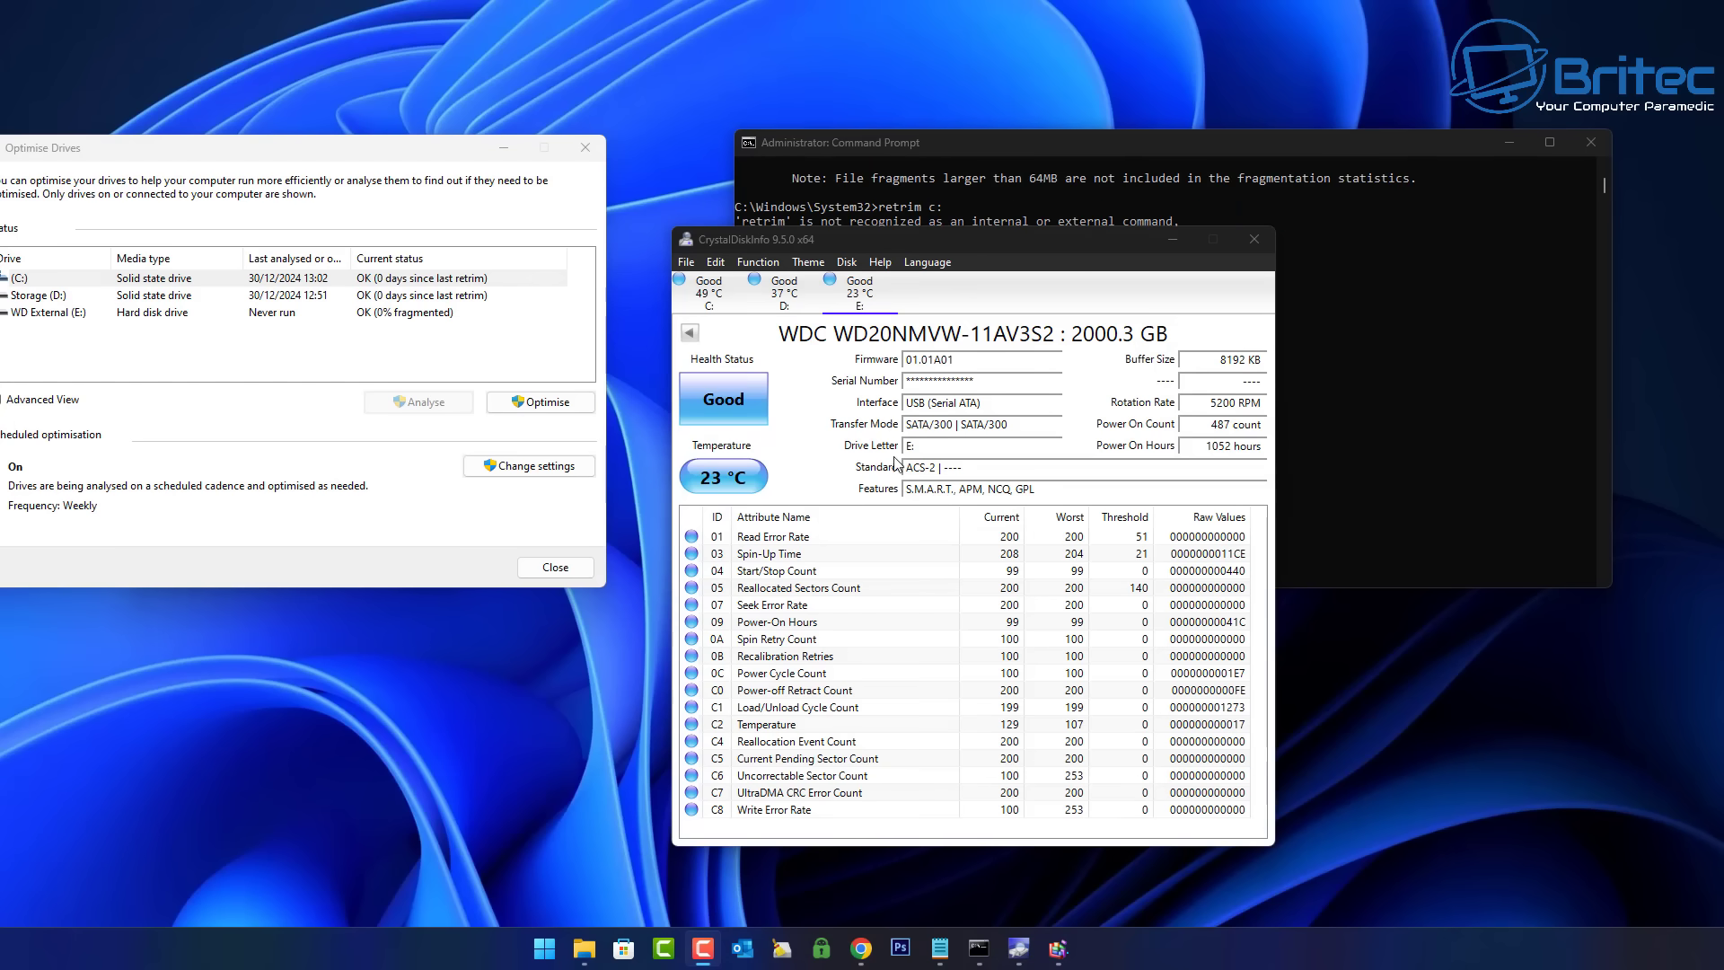
click(141, 316)
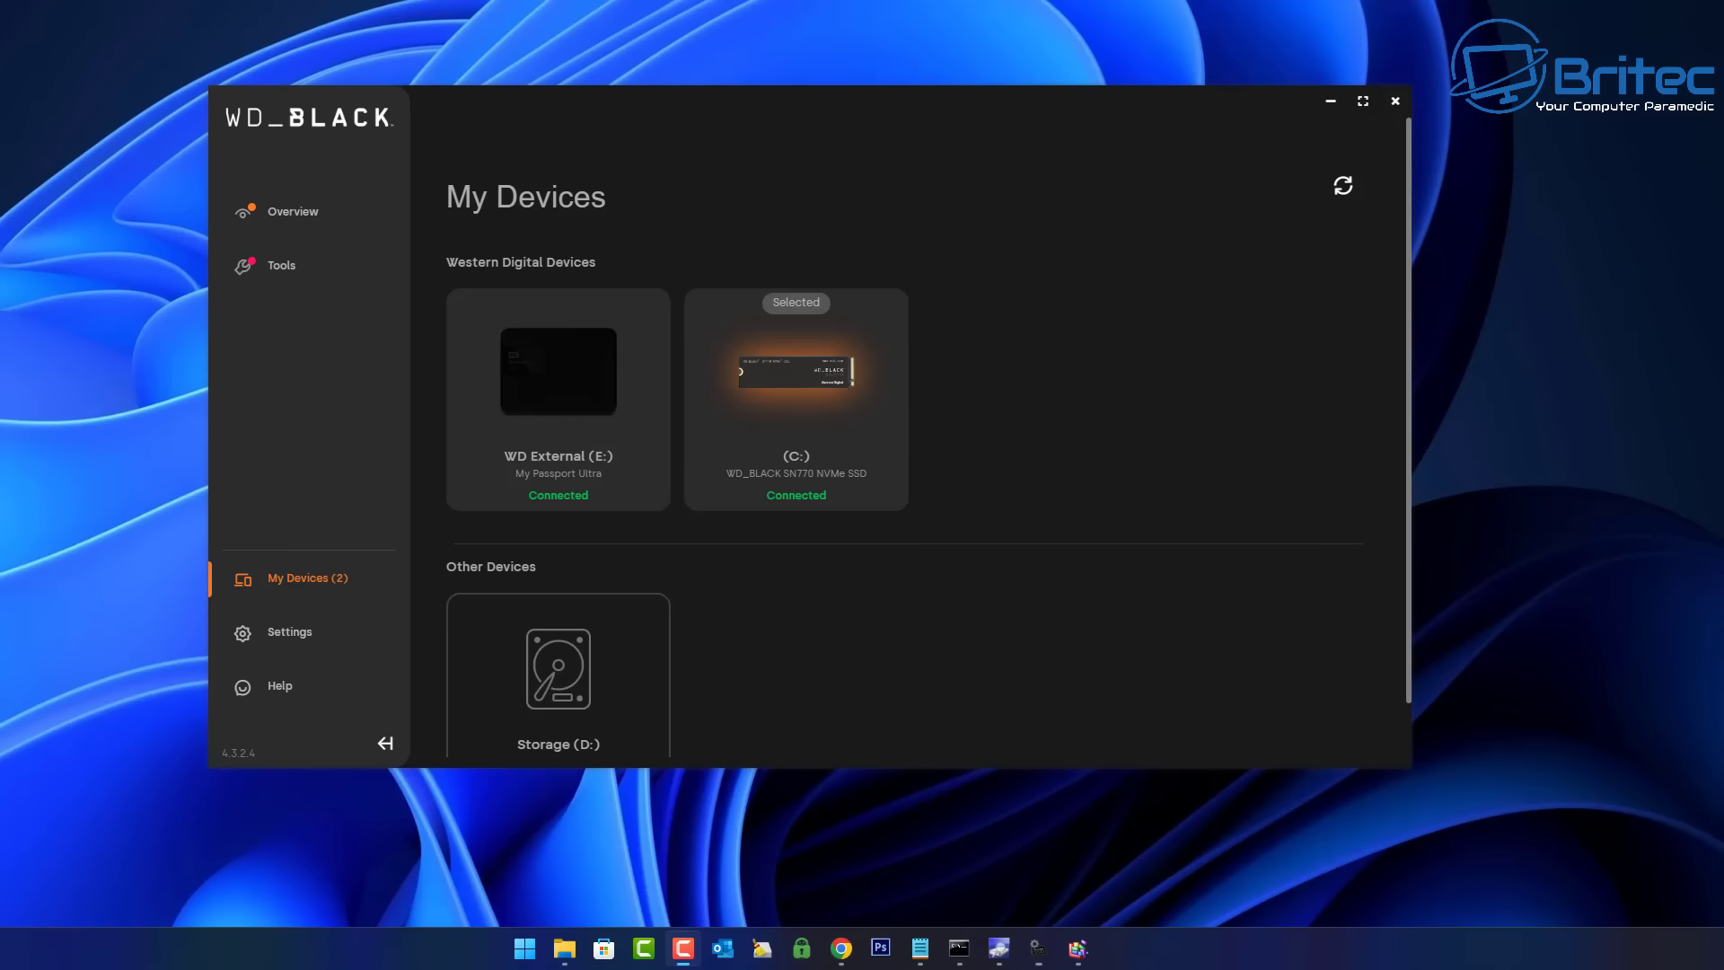
Step: Open the WD_BLACK SN770 C: drive's Overview and then its Tools page
click(1134, 168)
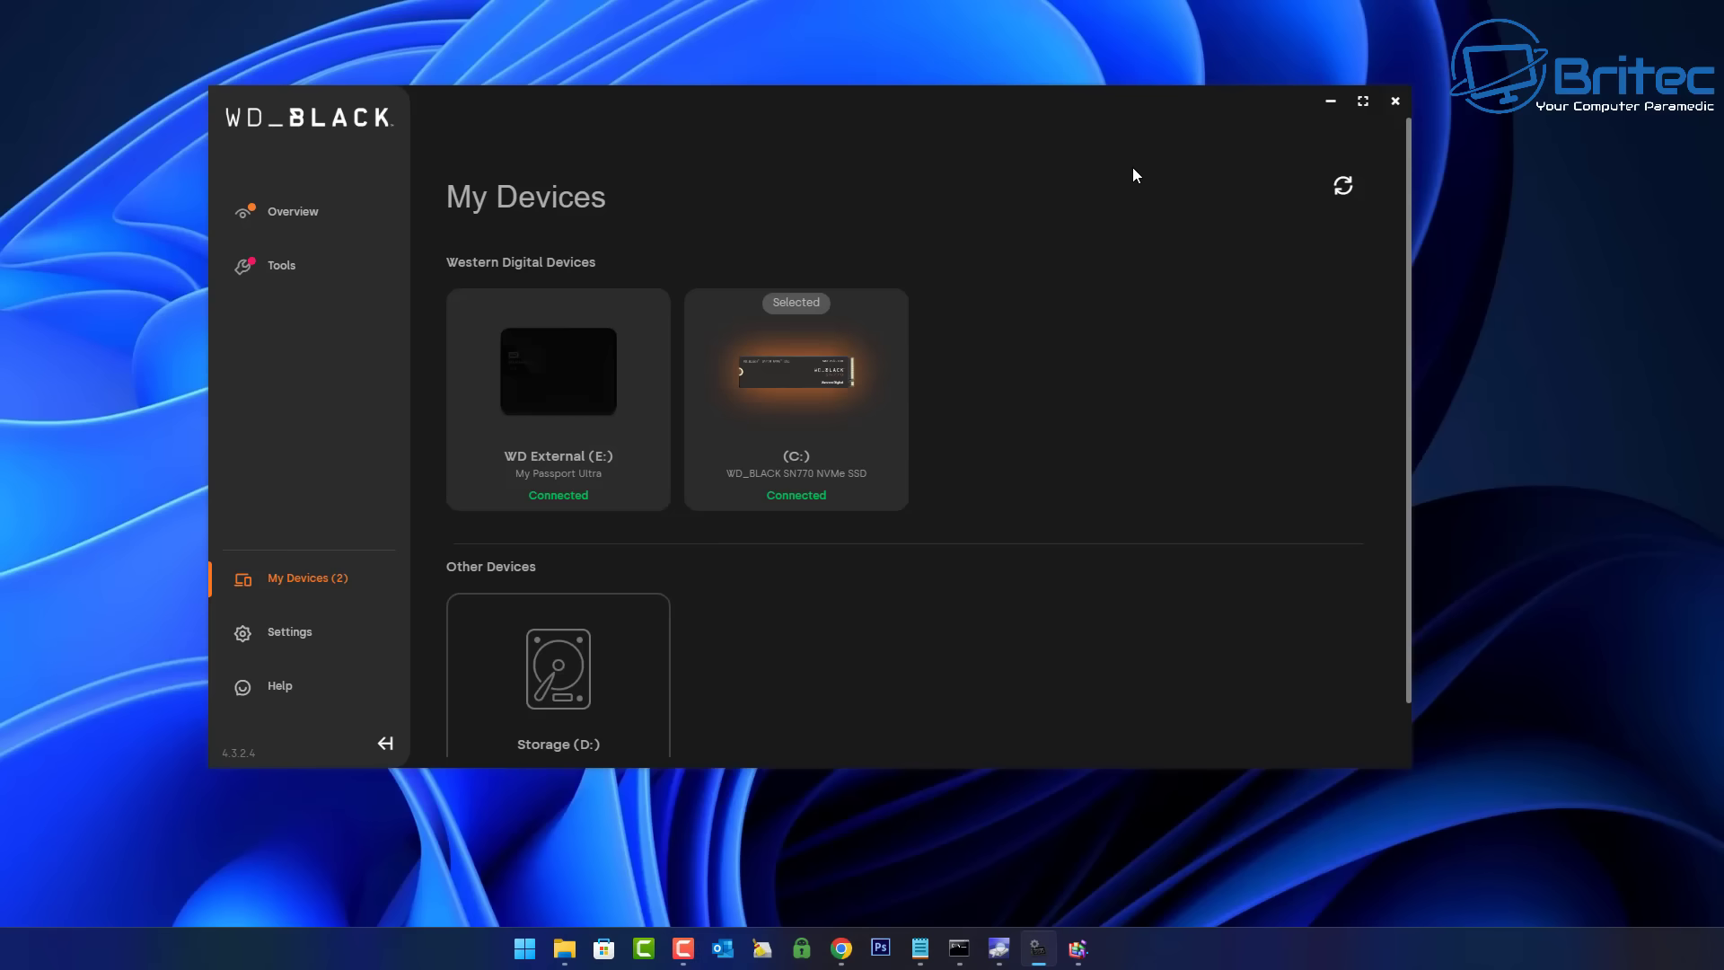
click(835, 433)
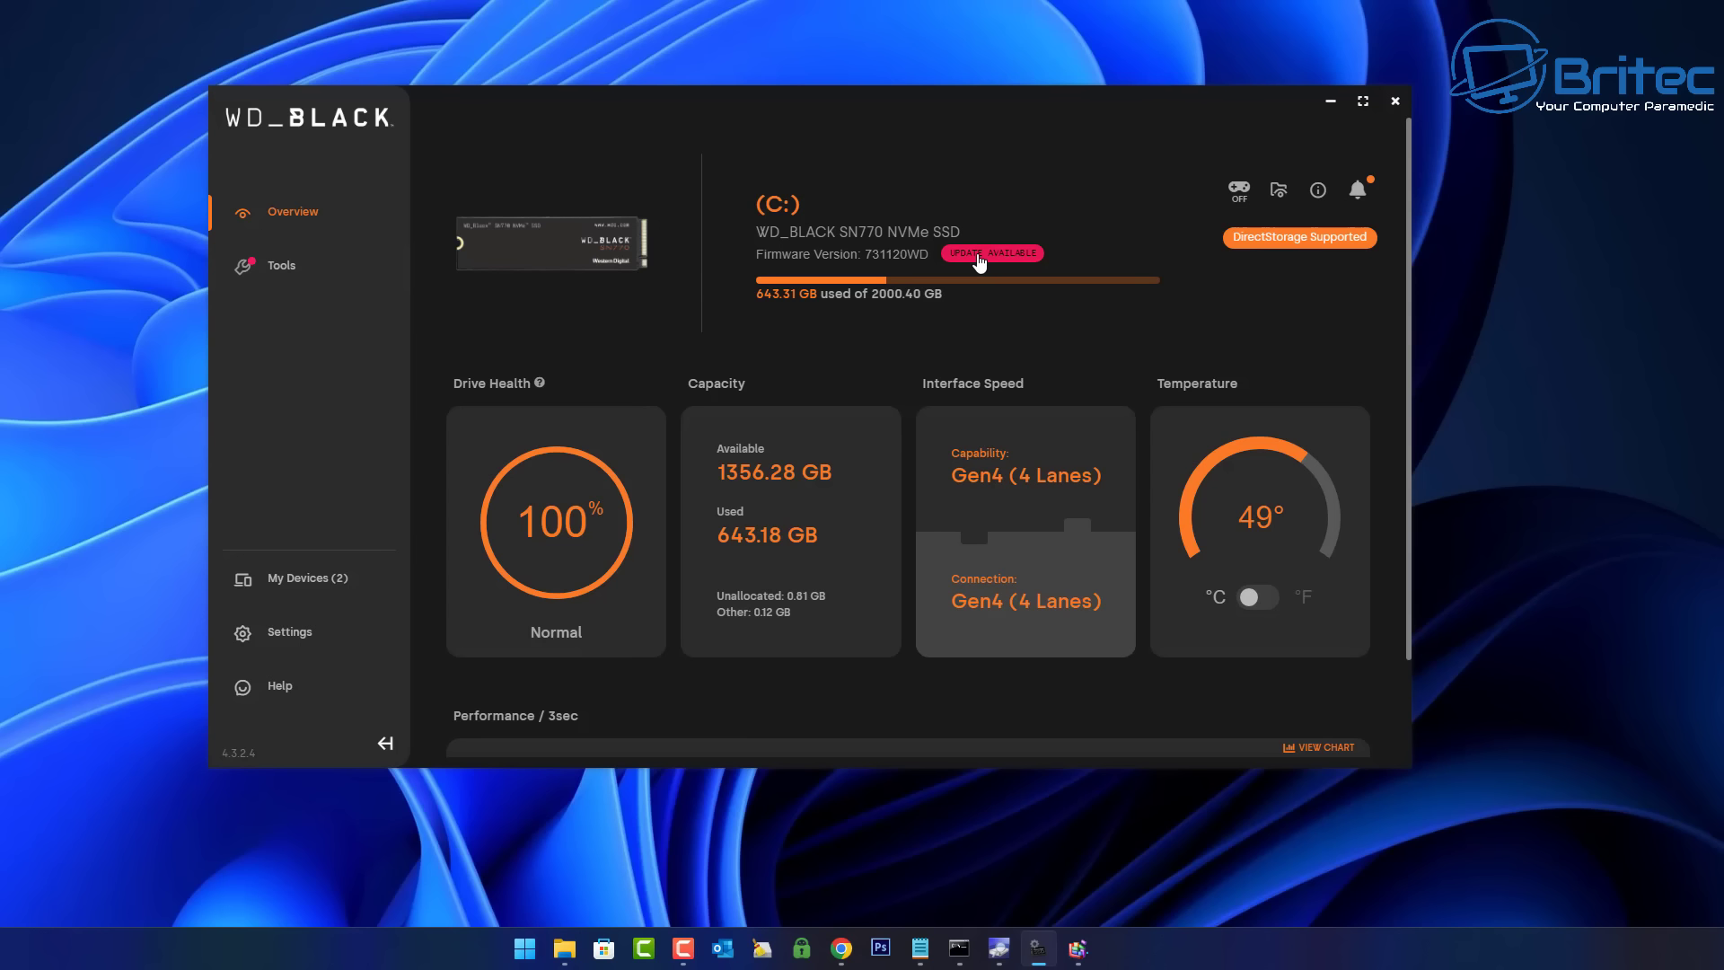
click(267, 268)
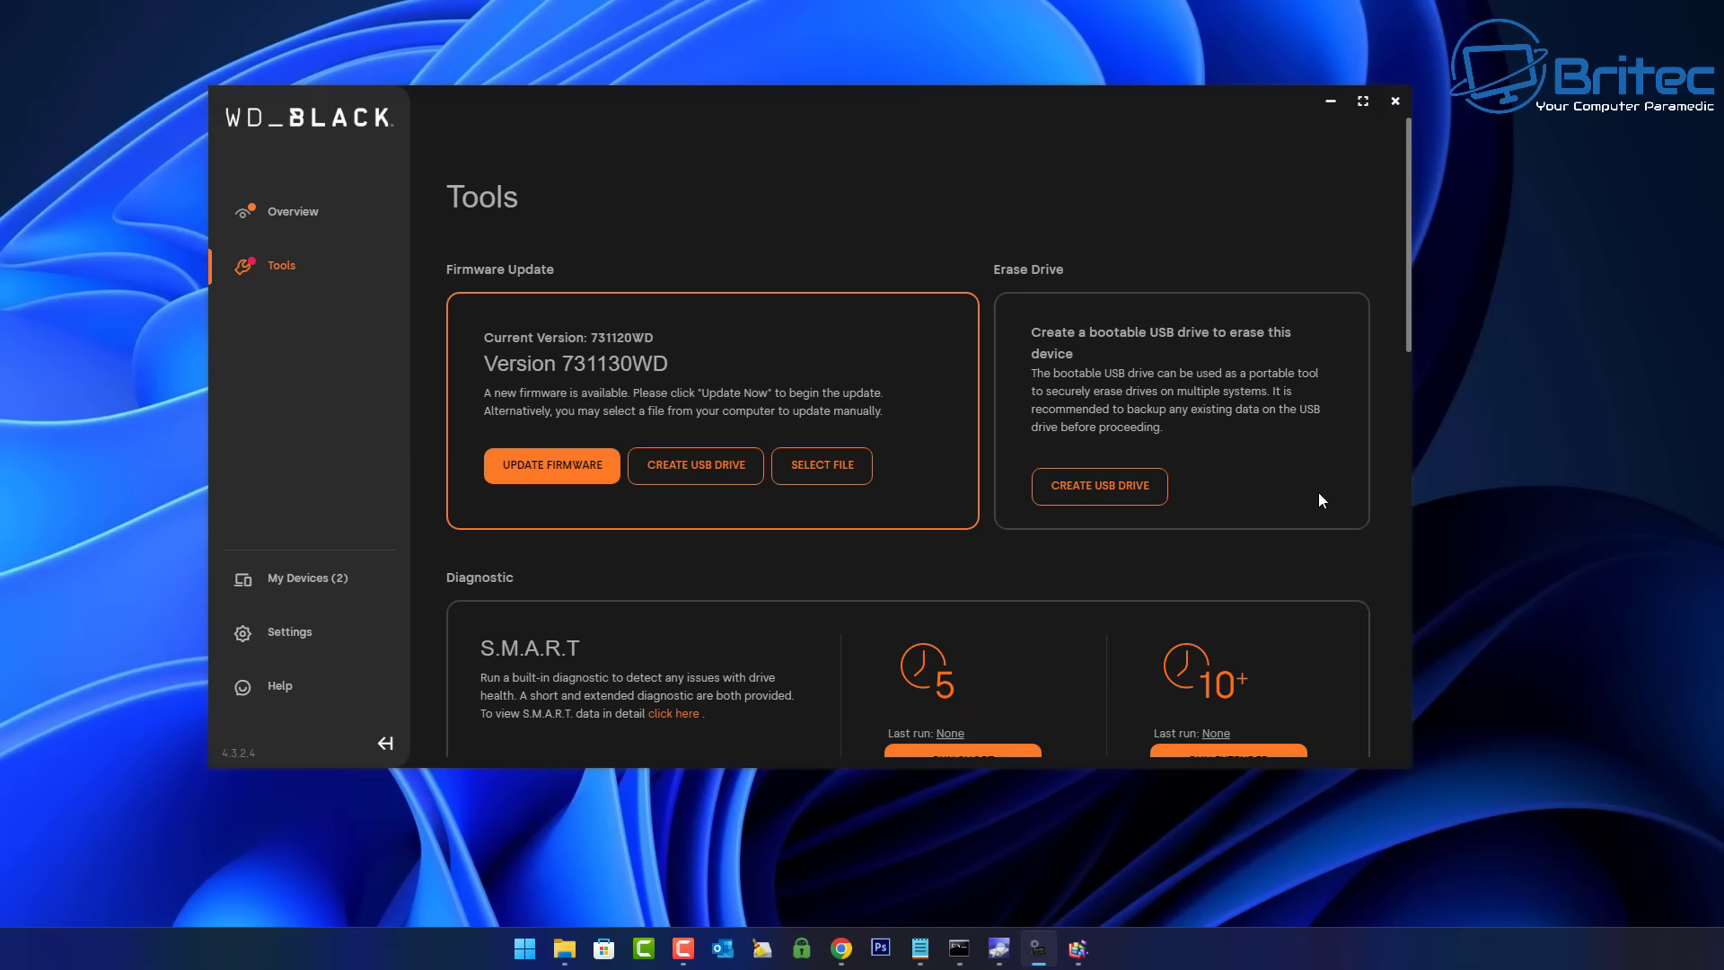
scroll(1319, 494, down, 3)
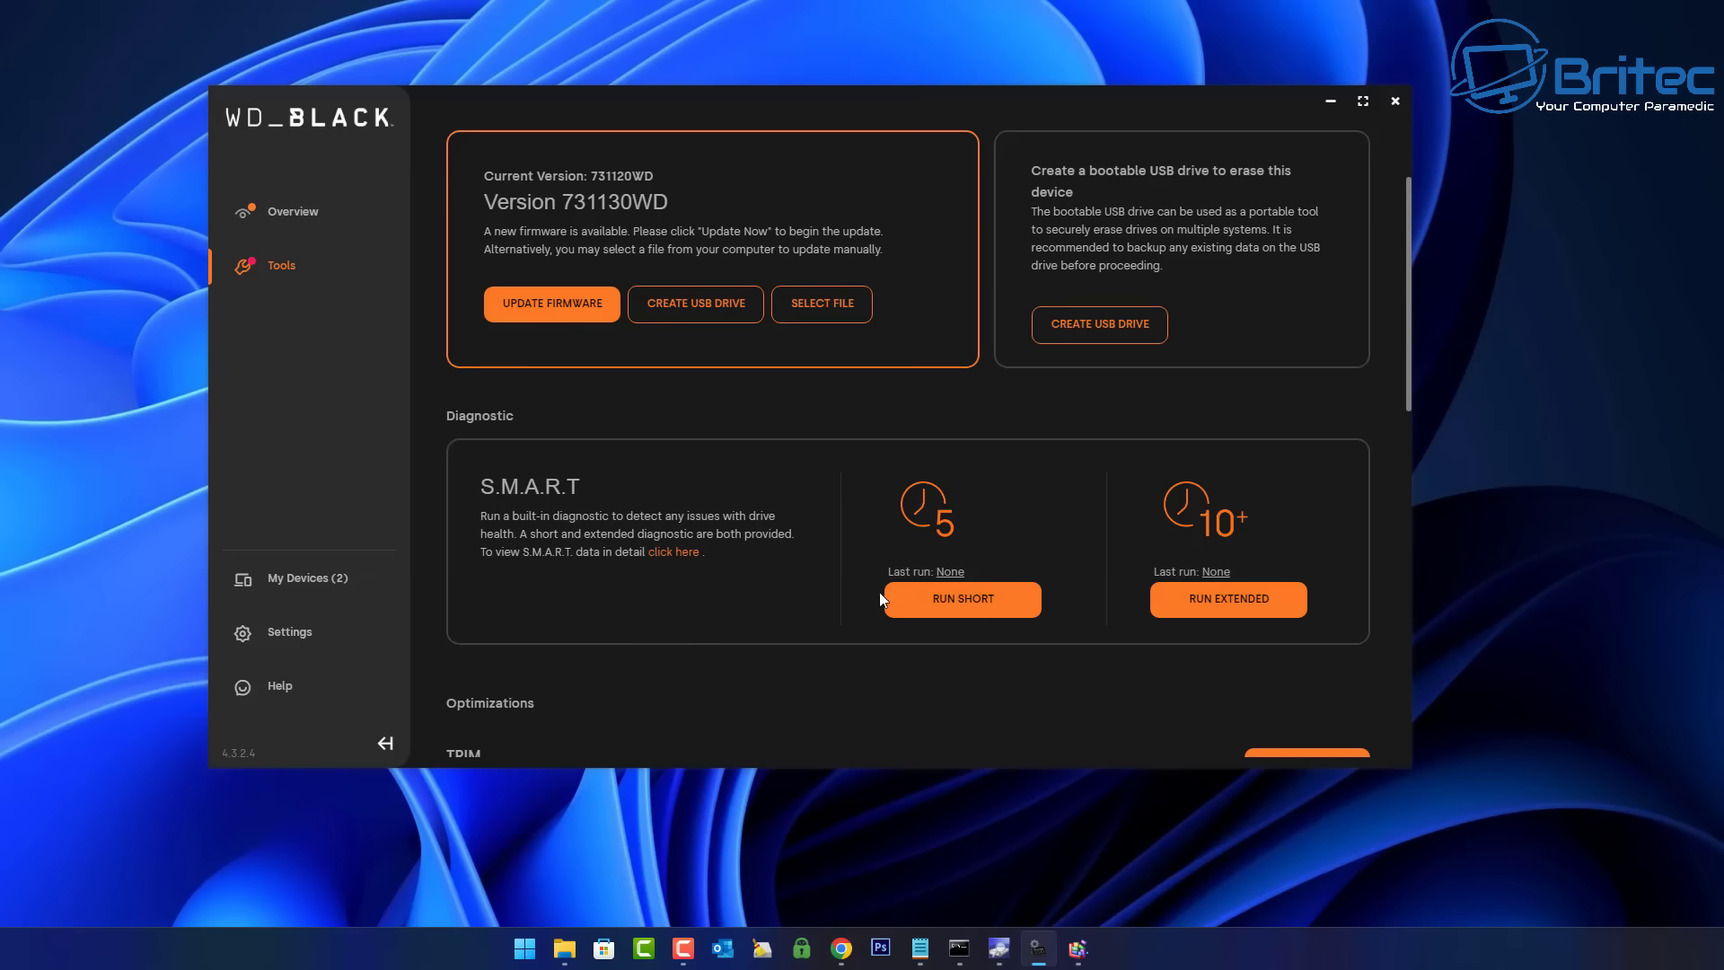
scroll(1286, 718, down, 2)
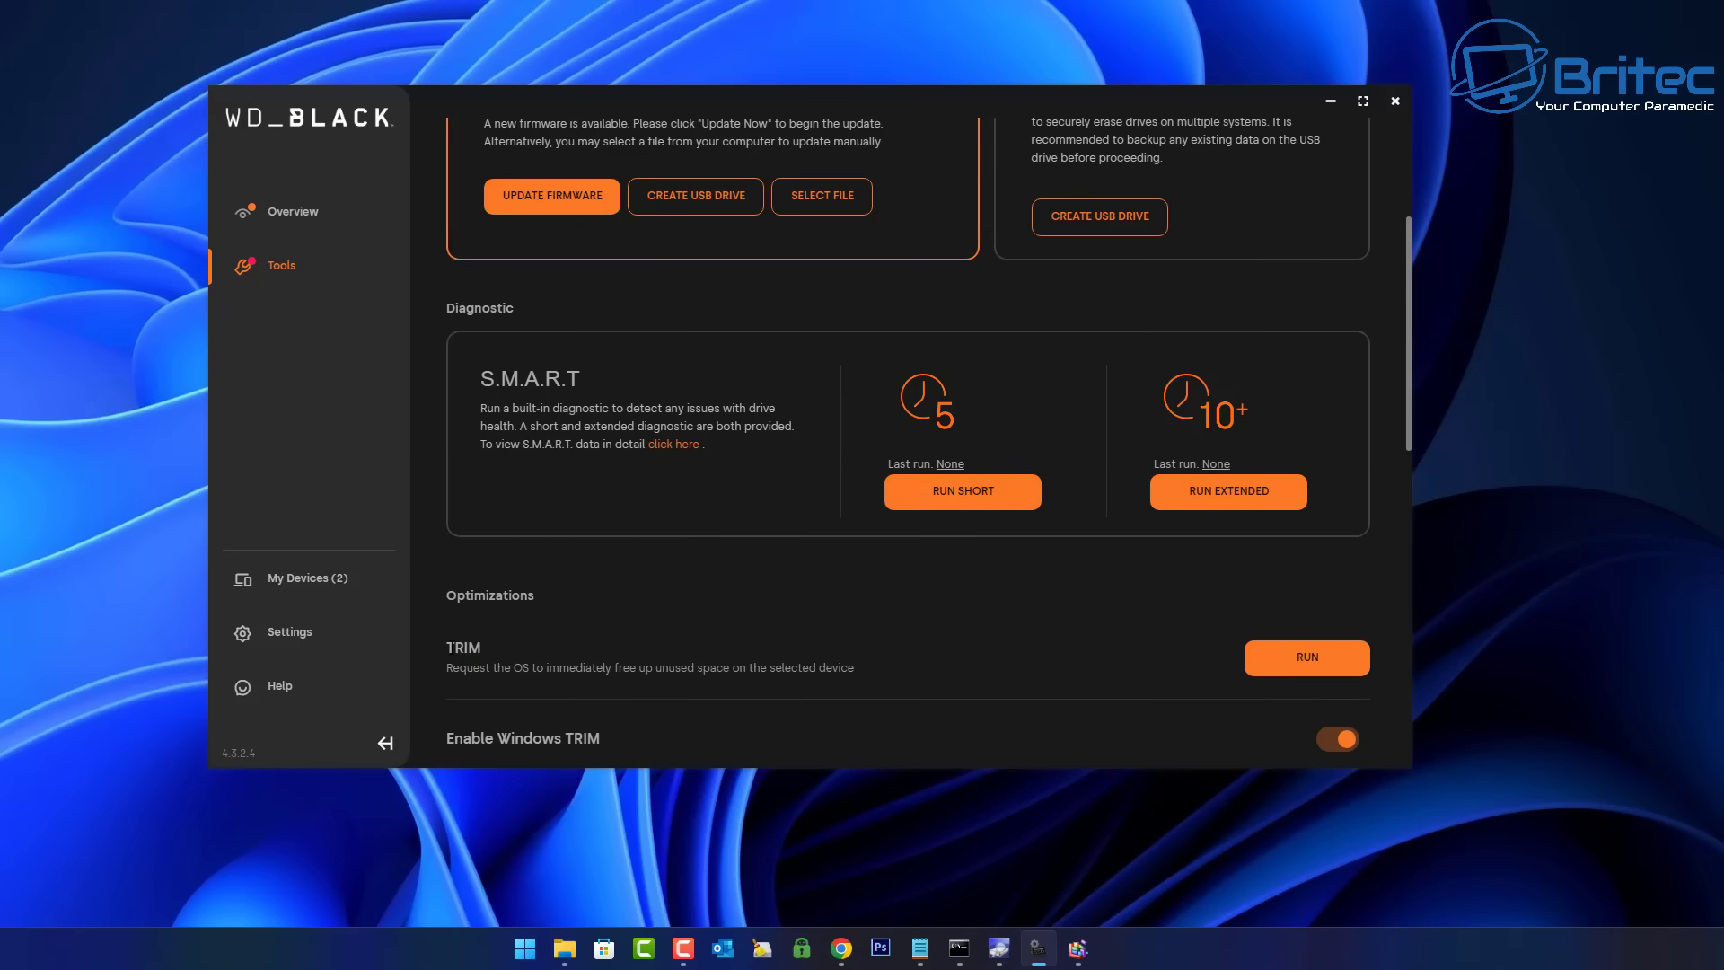
drag(445, 648, 496, 647)
scroll(562, 560, down, 2)
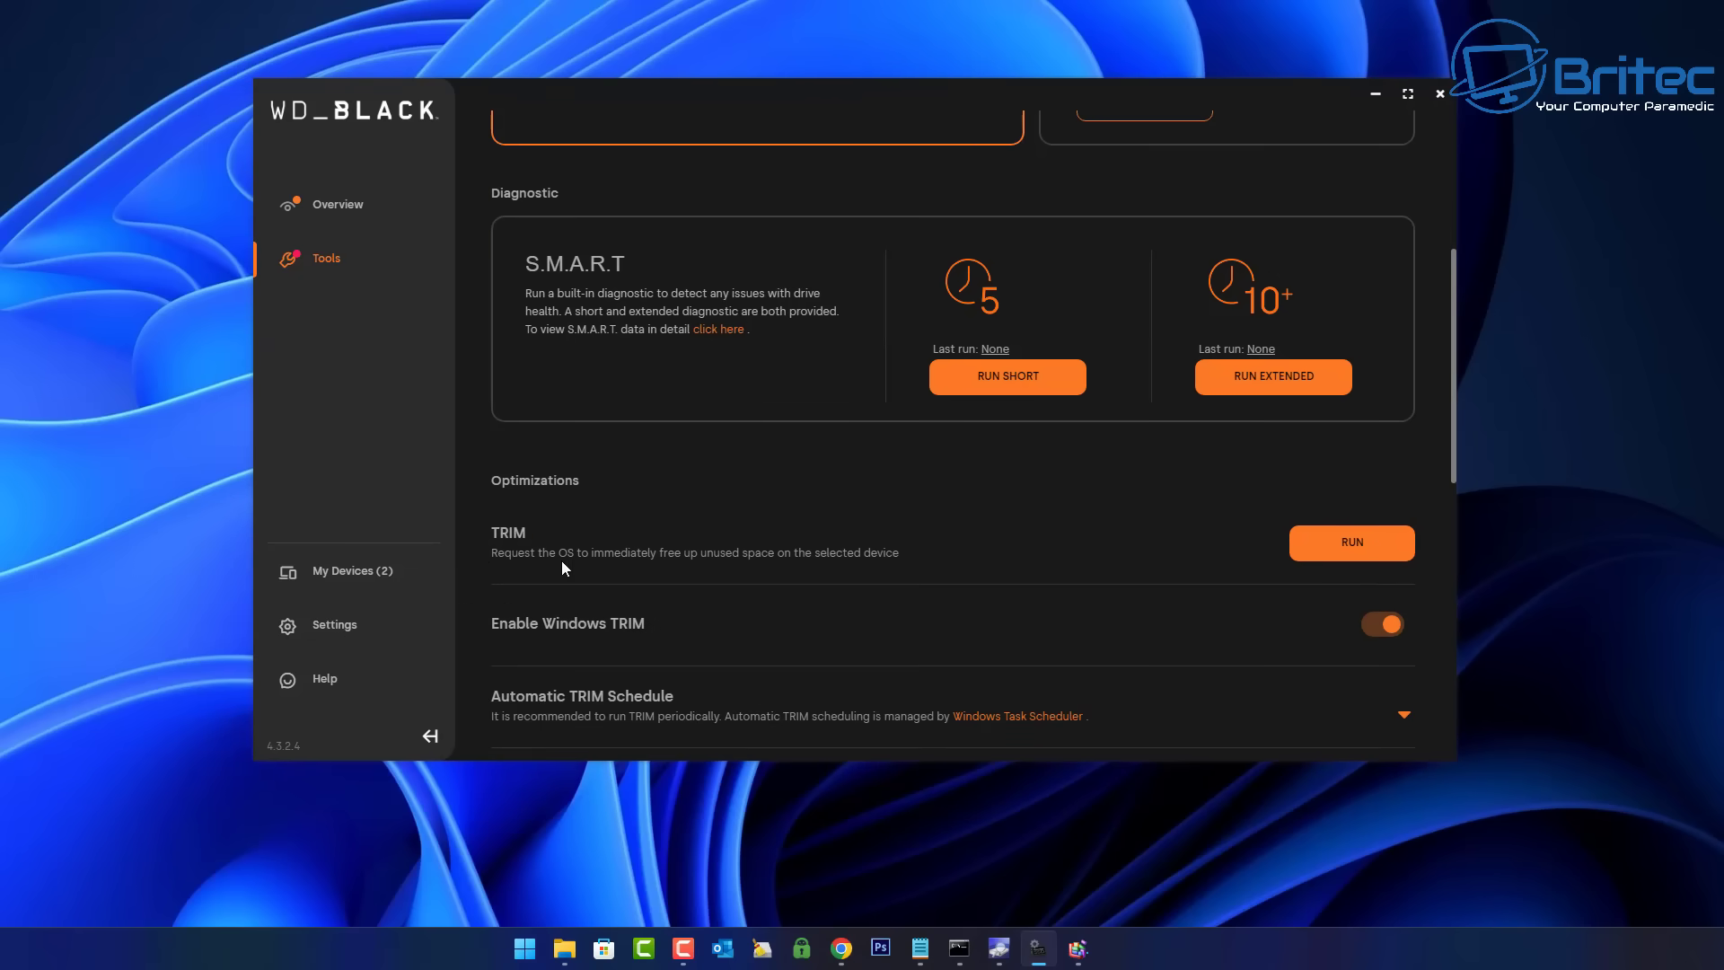
drag(491, 553, 864, 566)
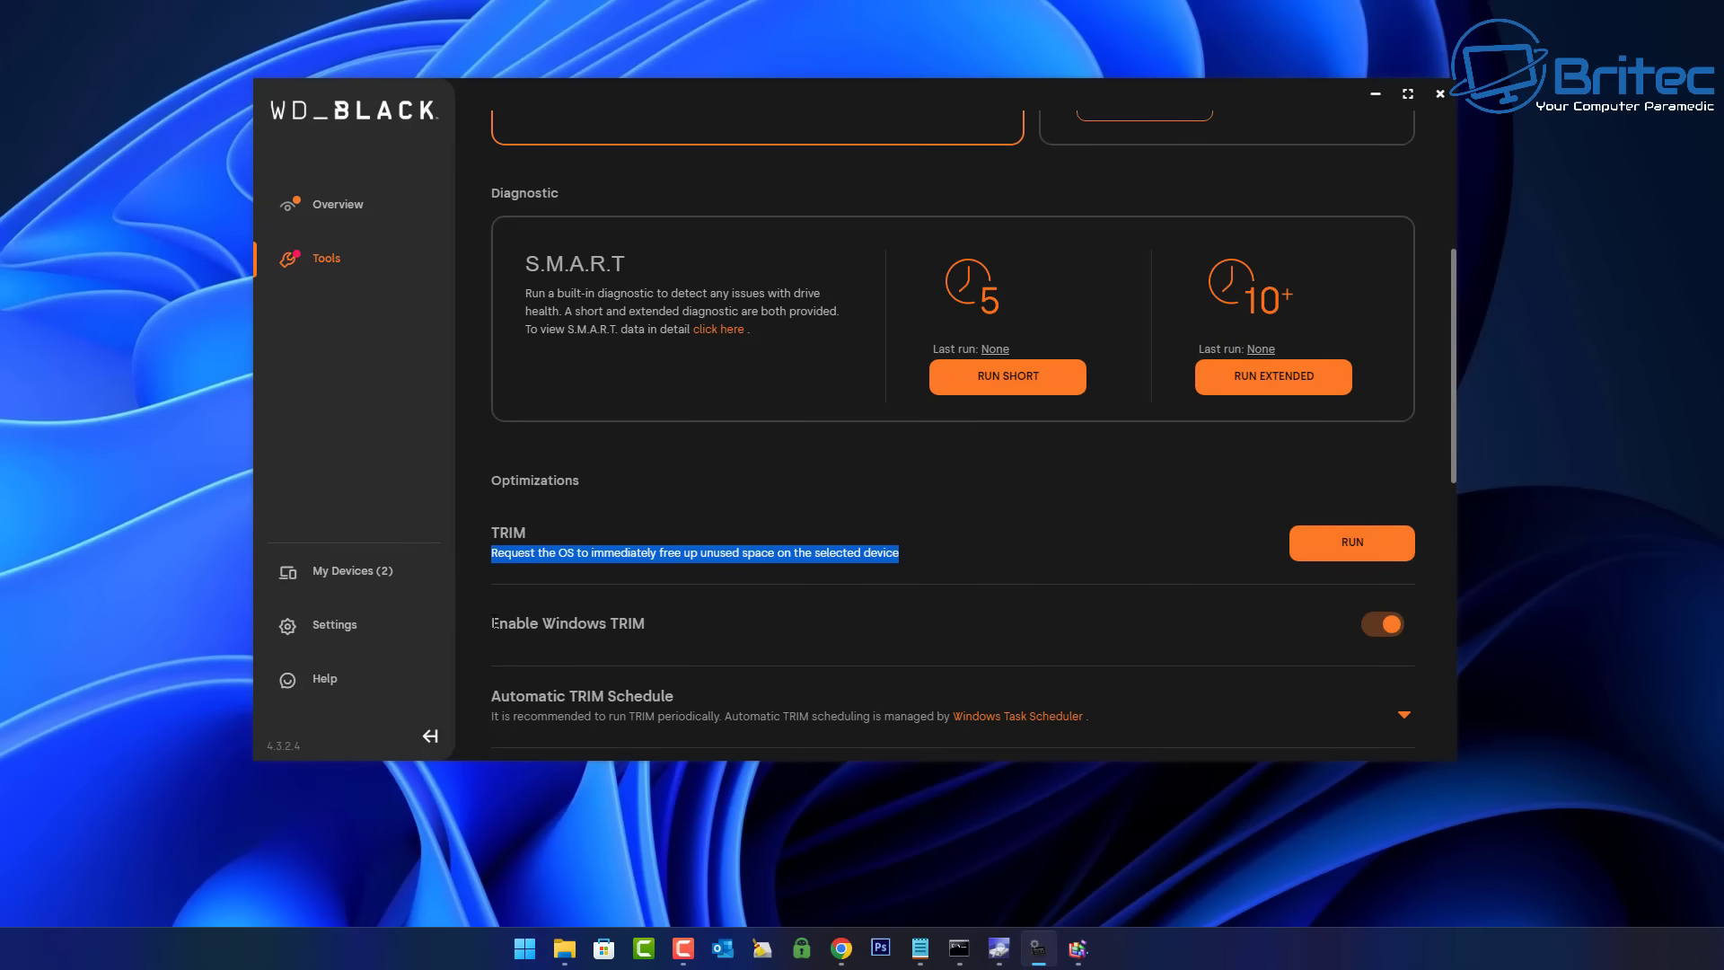
drag(493, 622, 662, 624)
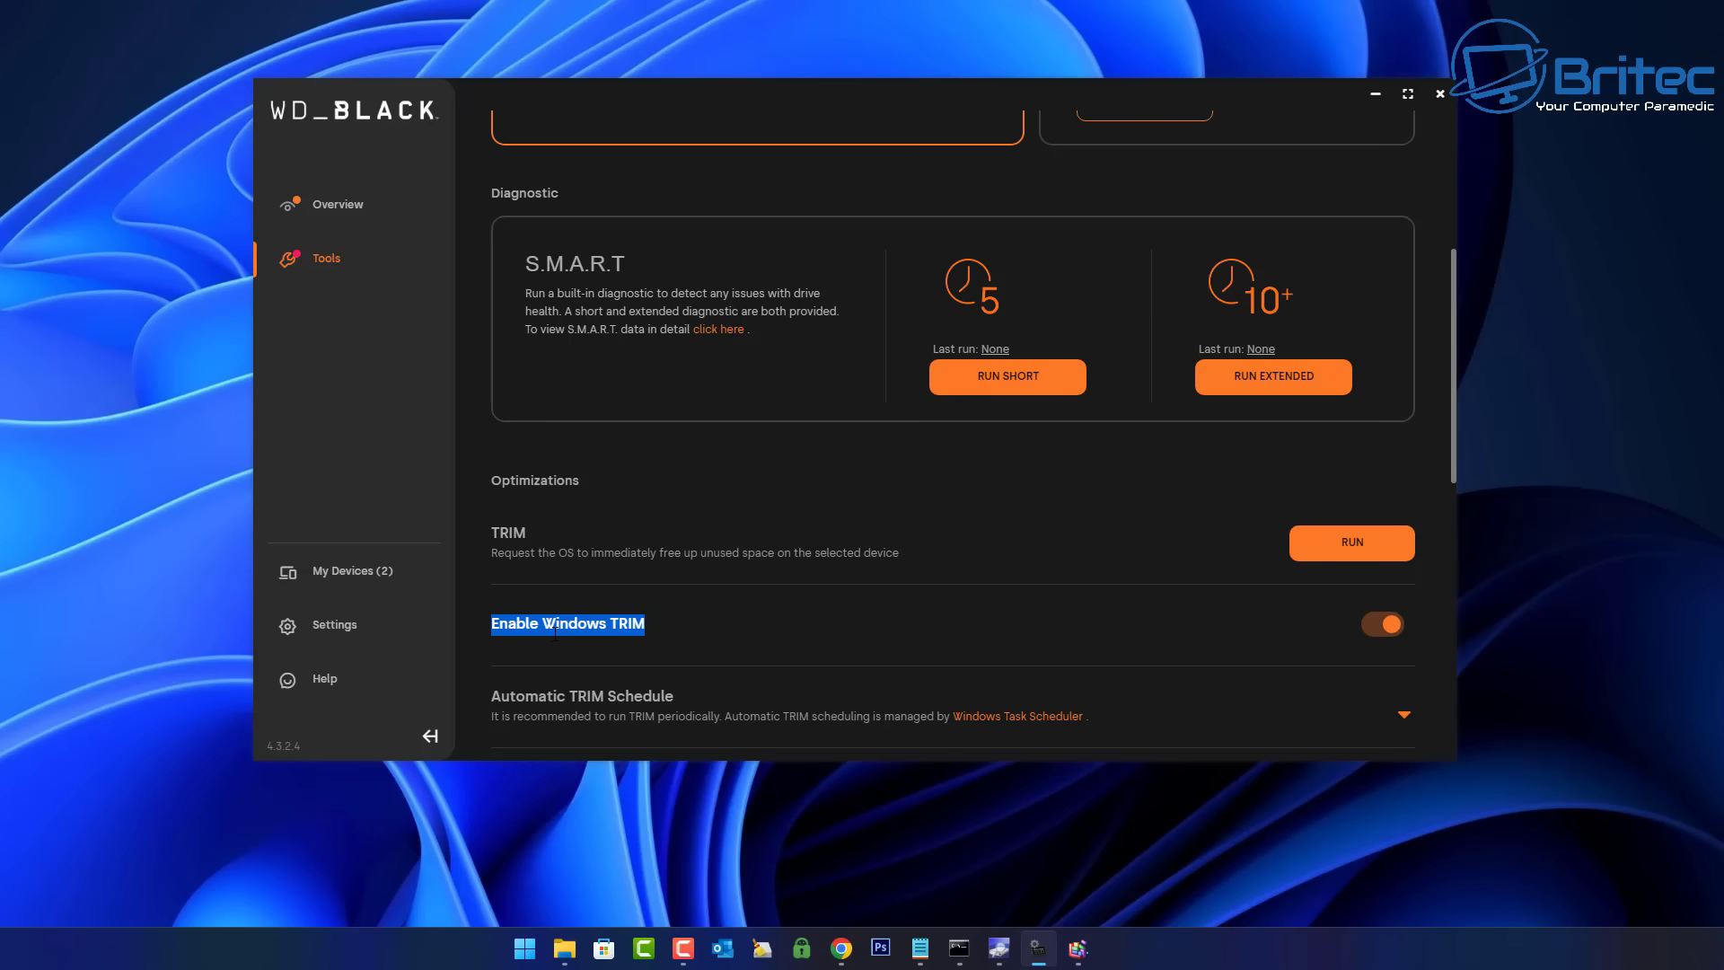
click(689, 632)
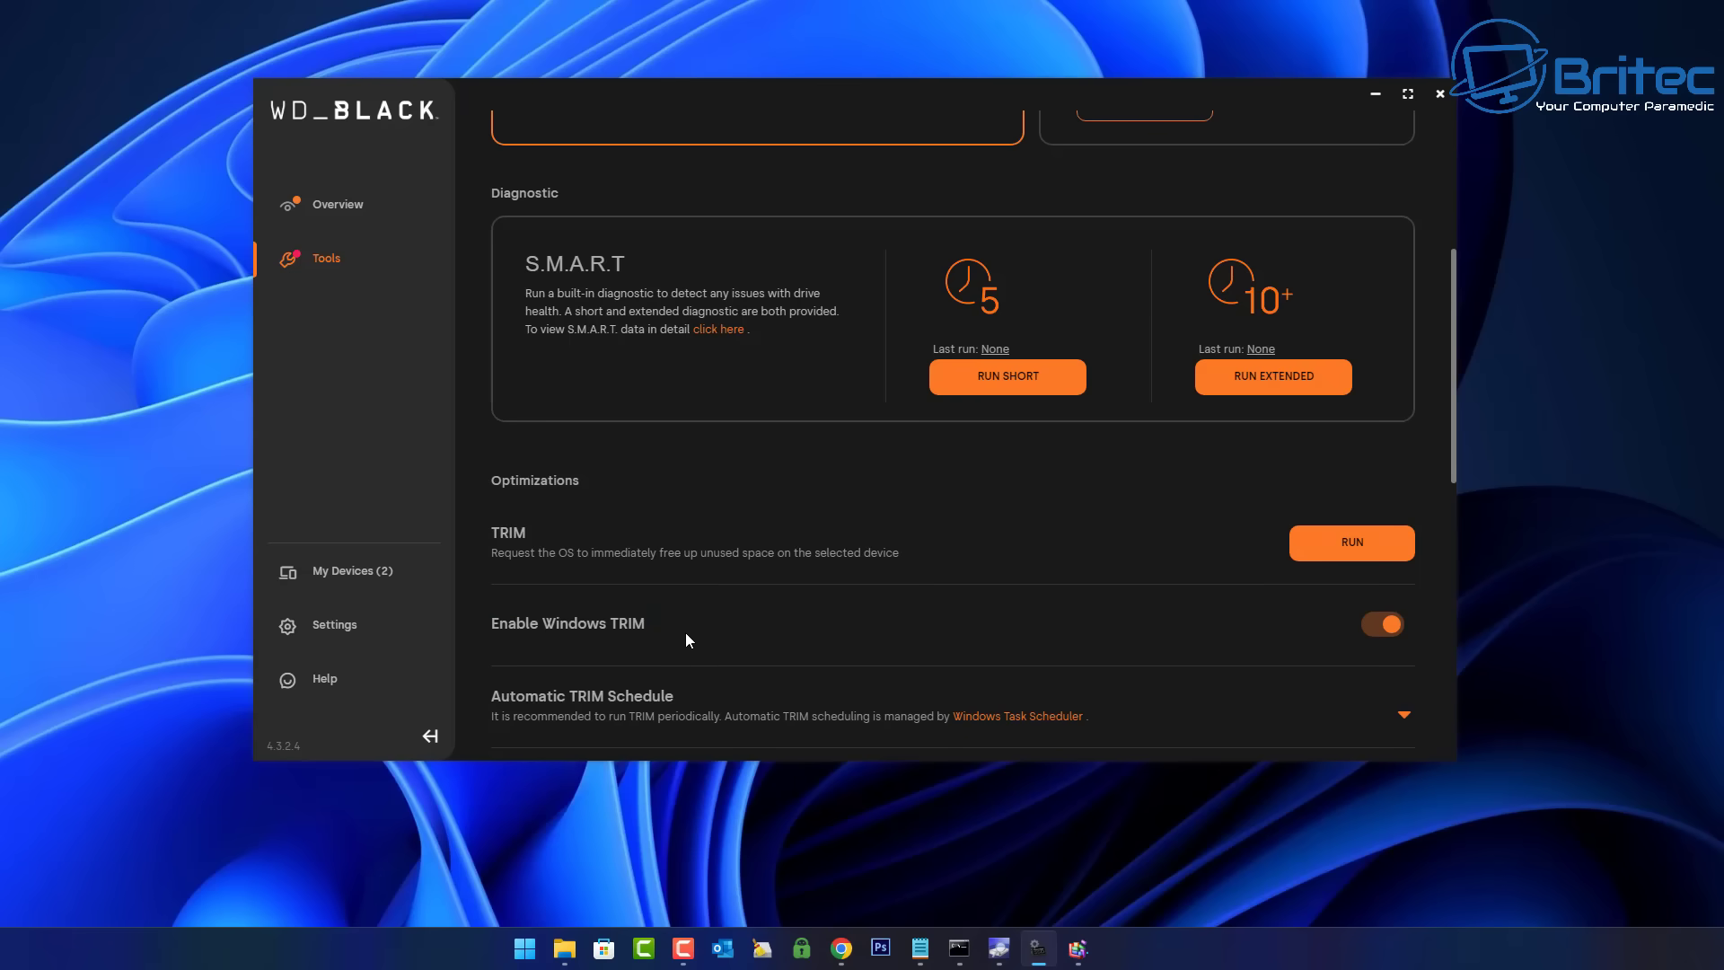
scroll(735, 656, down, 1)
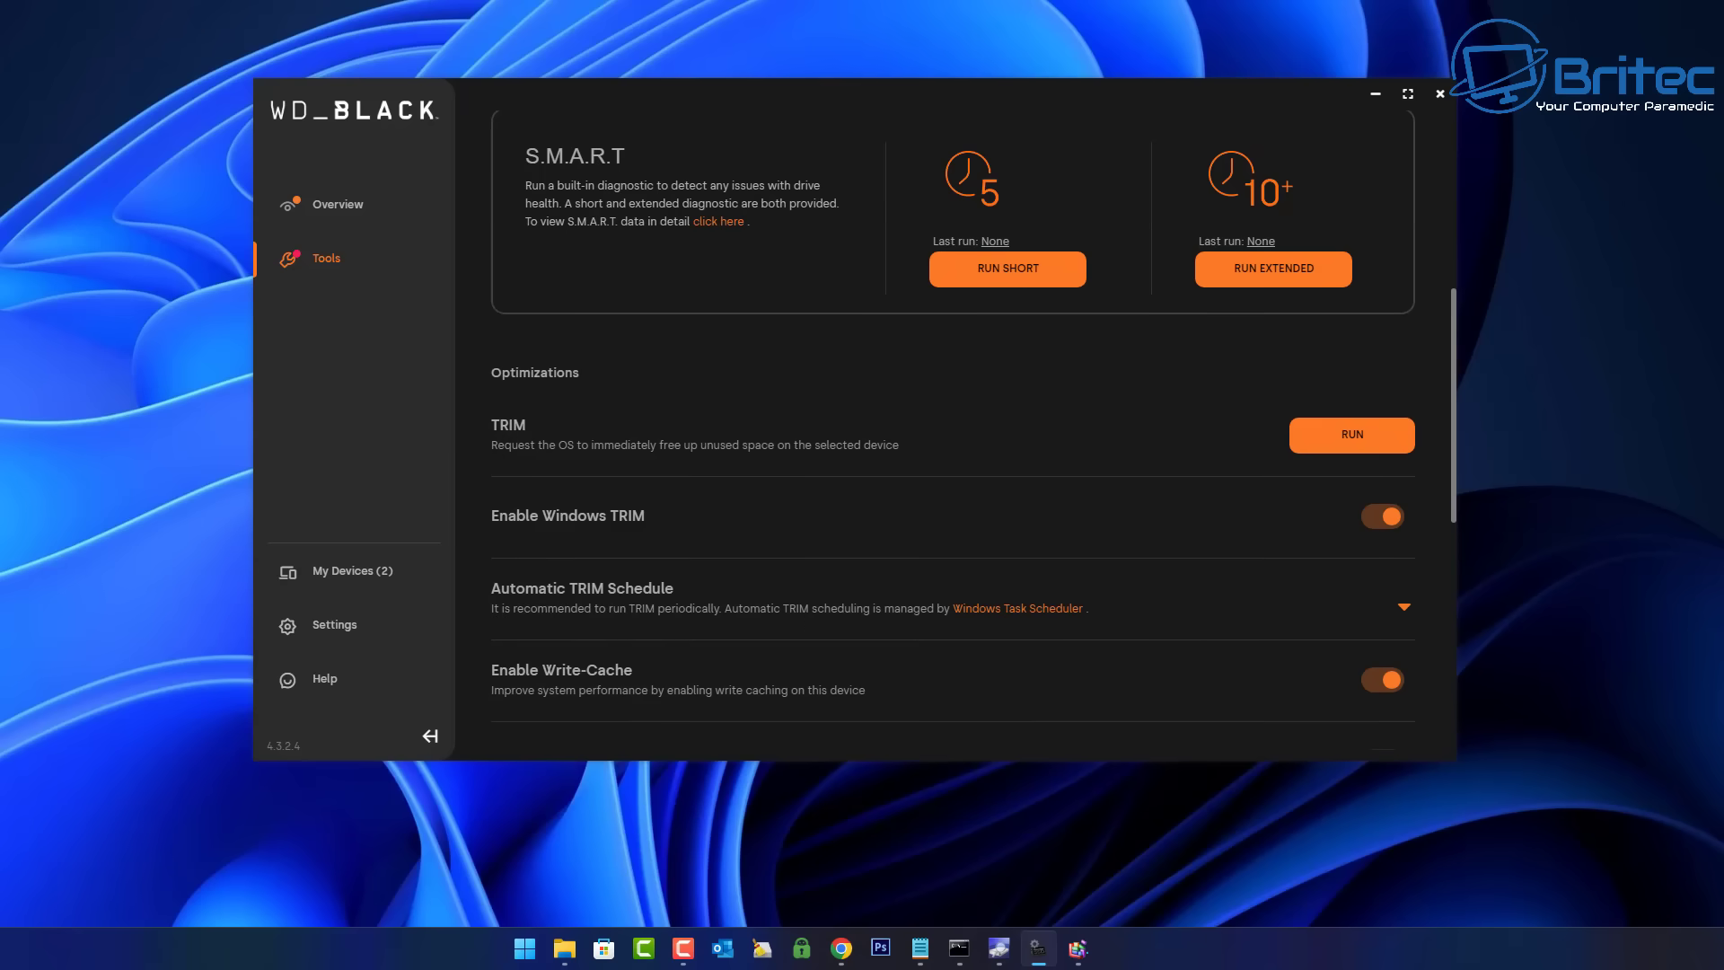
Step: Set the Automatic TRIM Schedule to Monthly and move the Dashboard window further right
click(1404, 611)
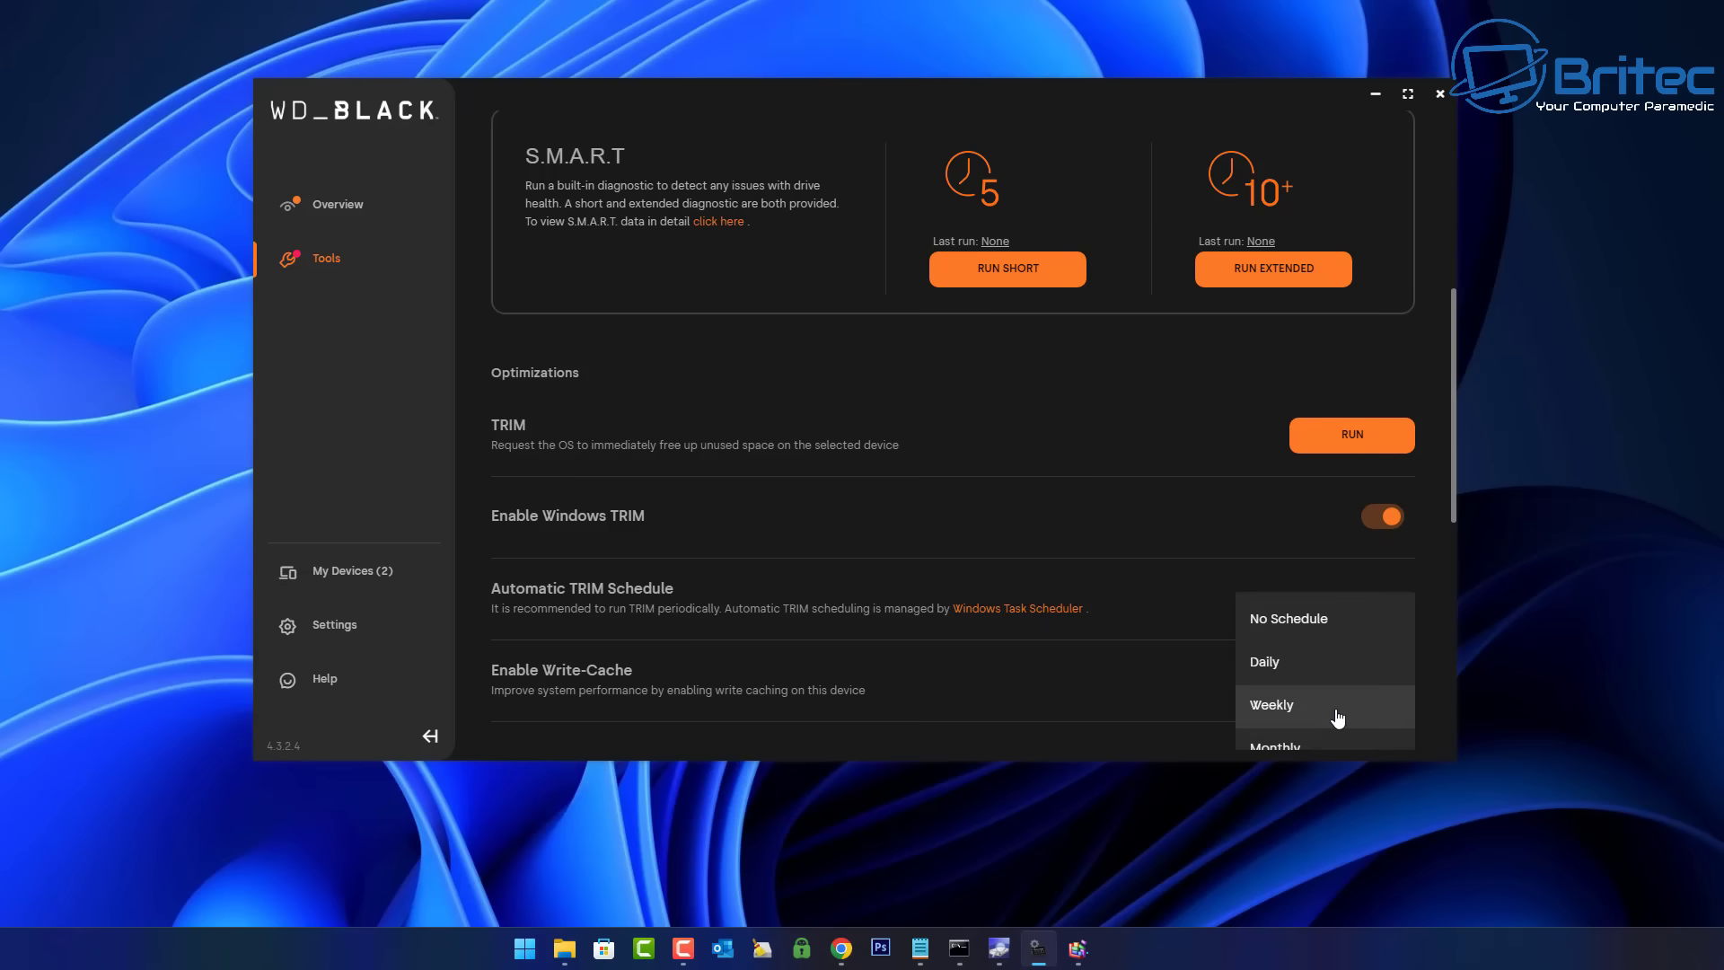
scroll(1335, 732, down, 1)
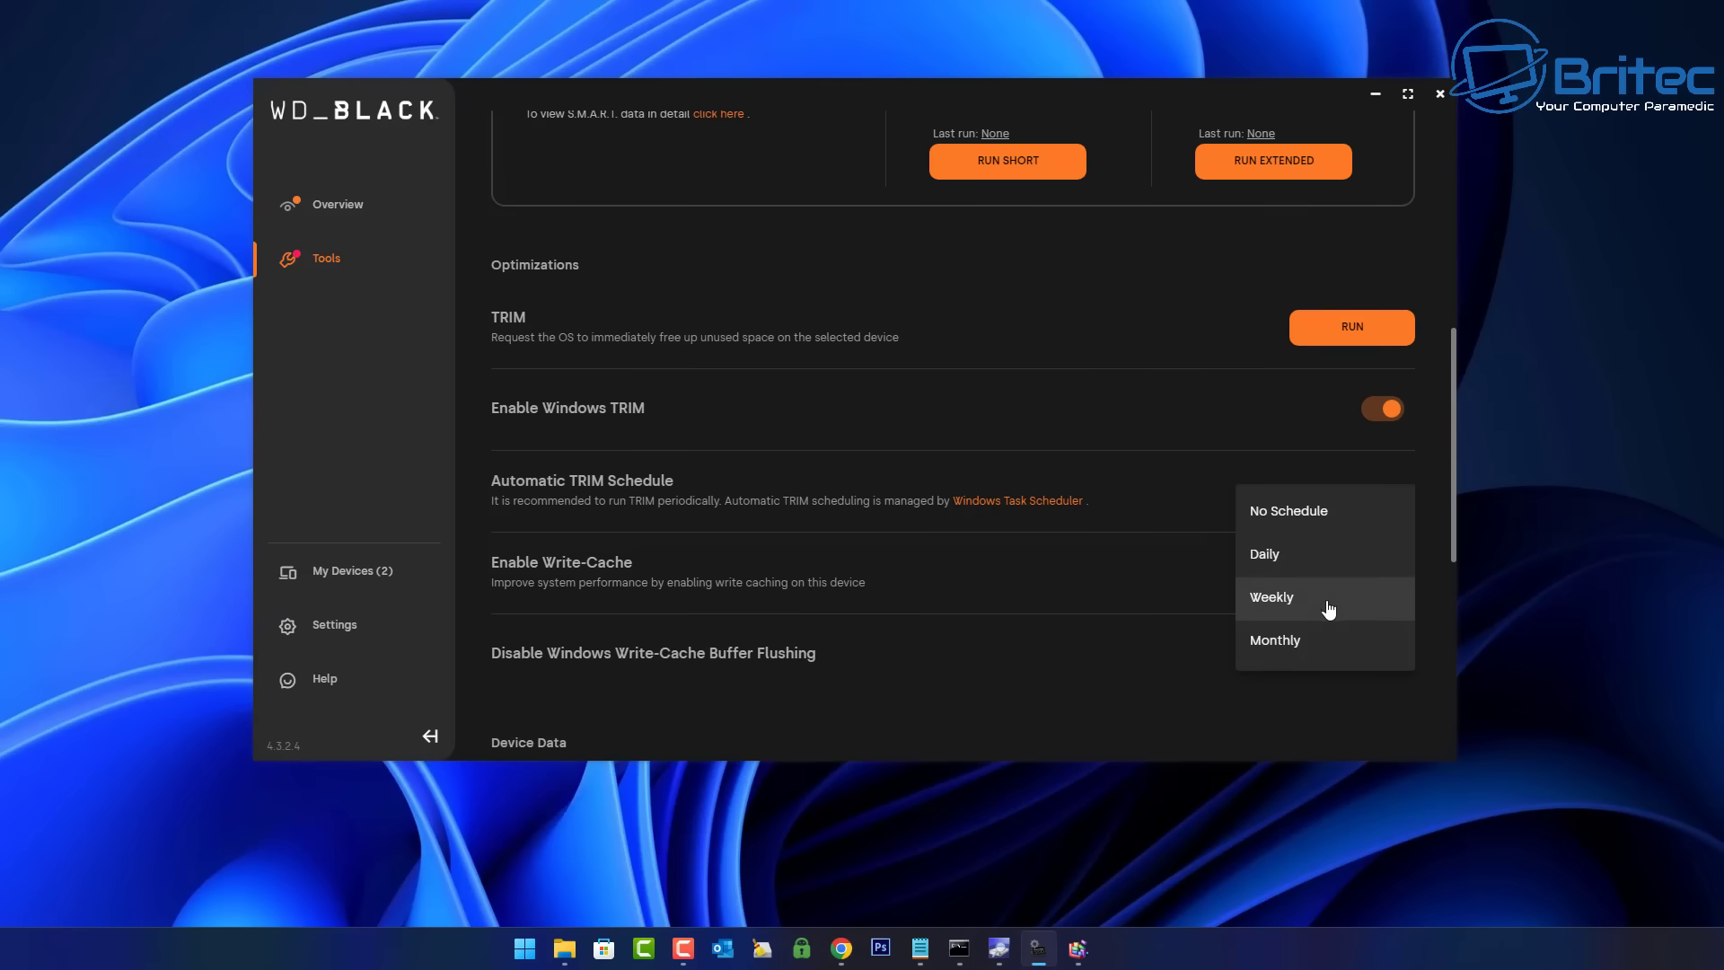
click(1294, 657)
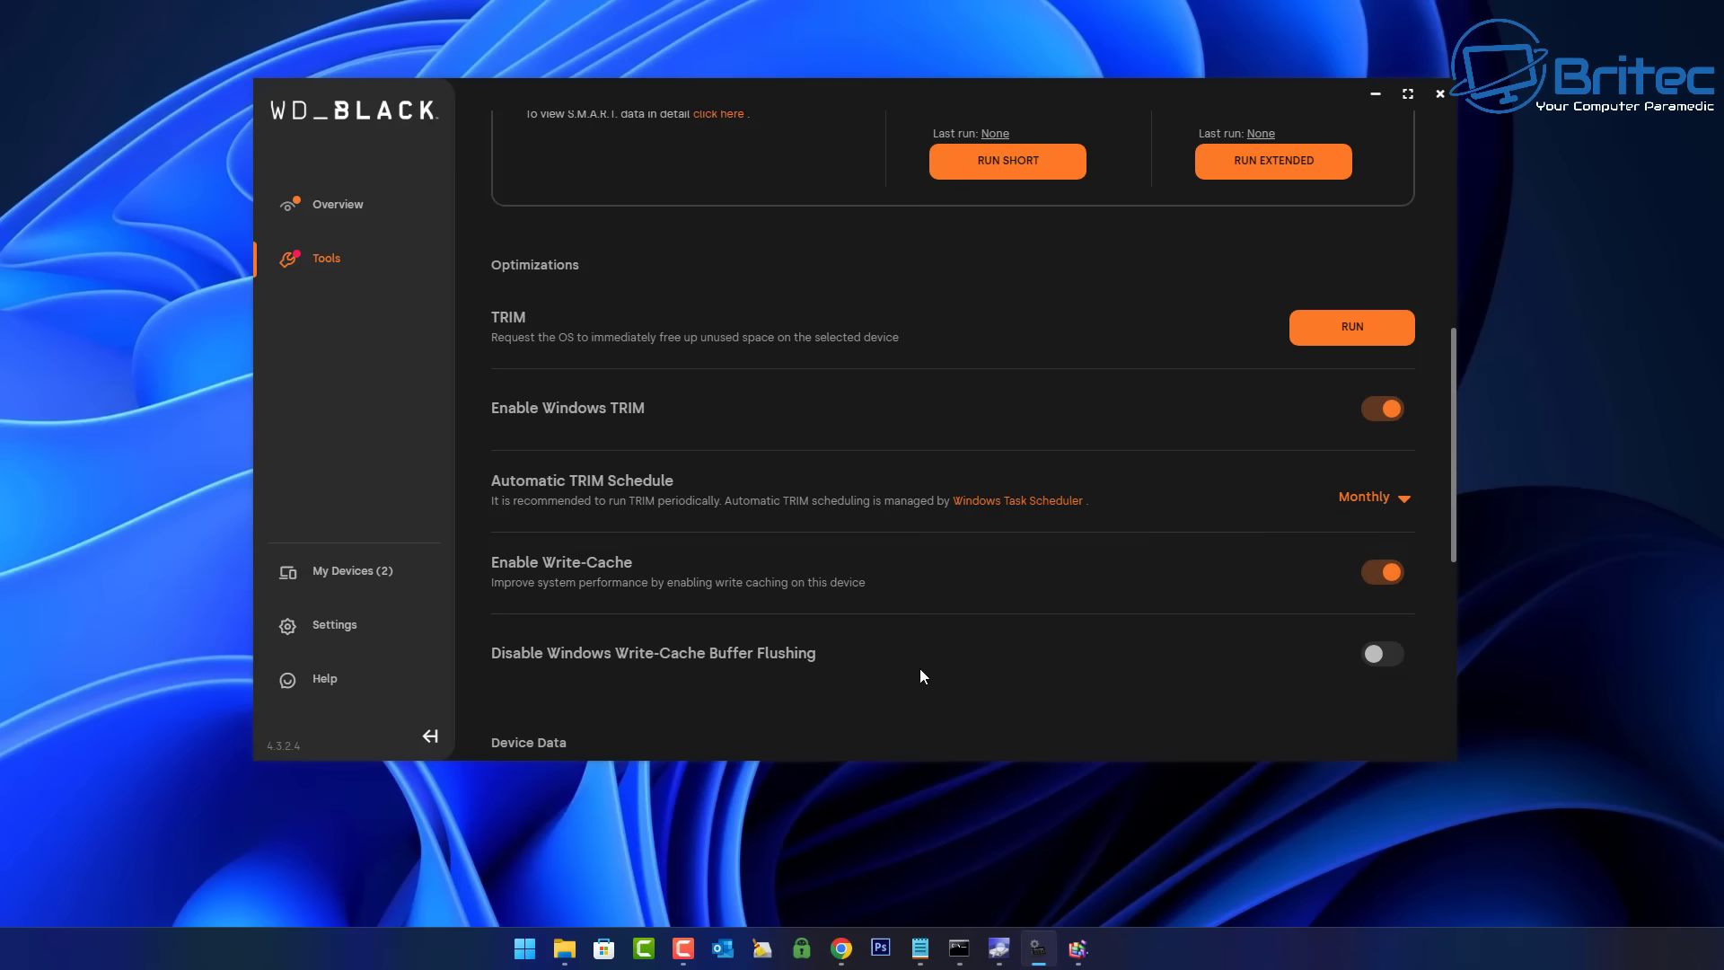
scroll(928, 648, up, 2)
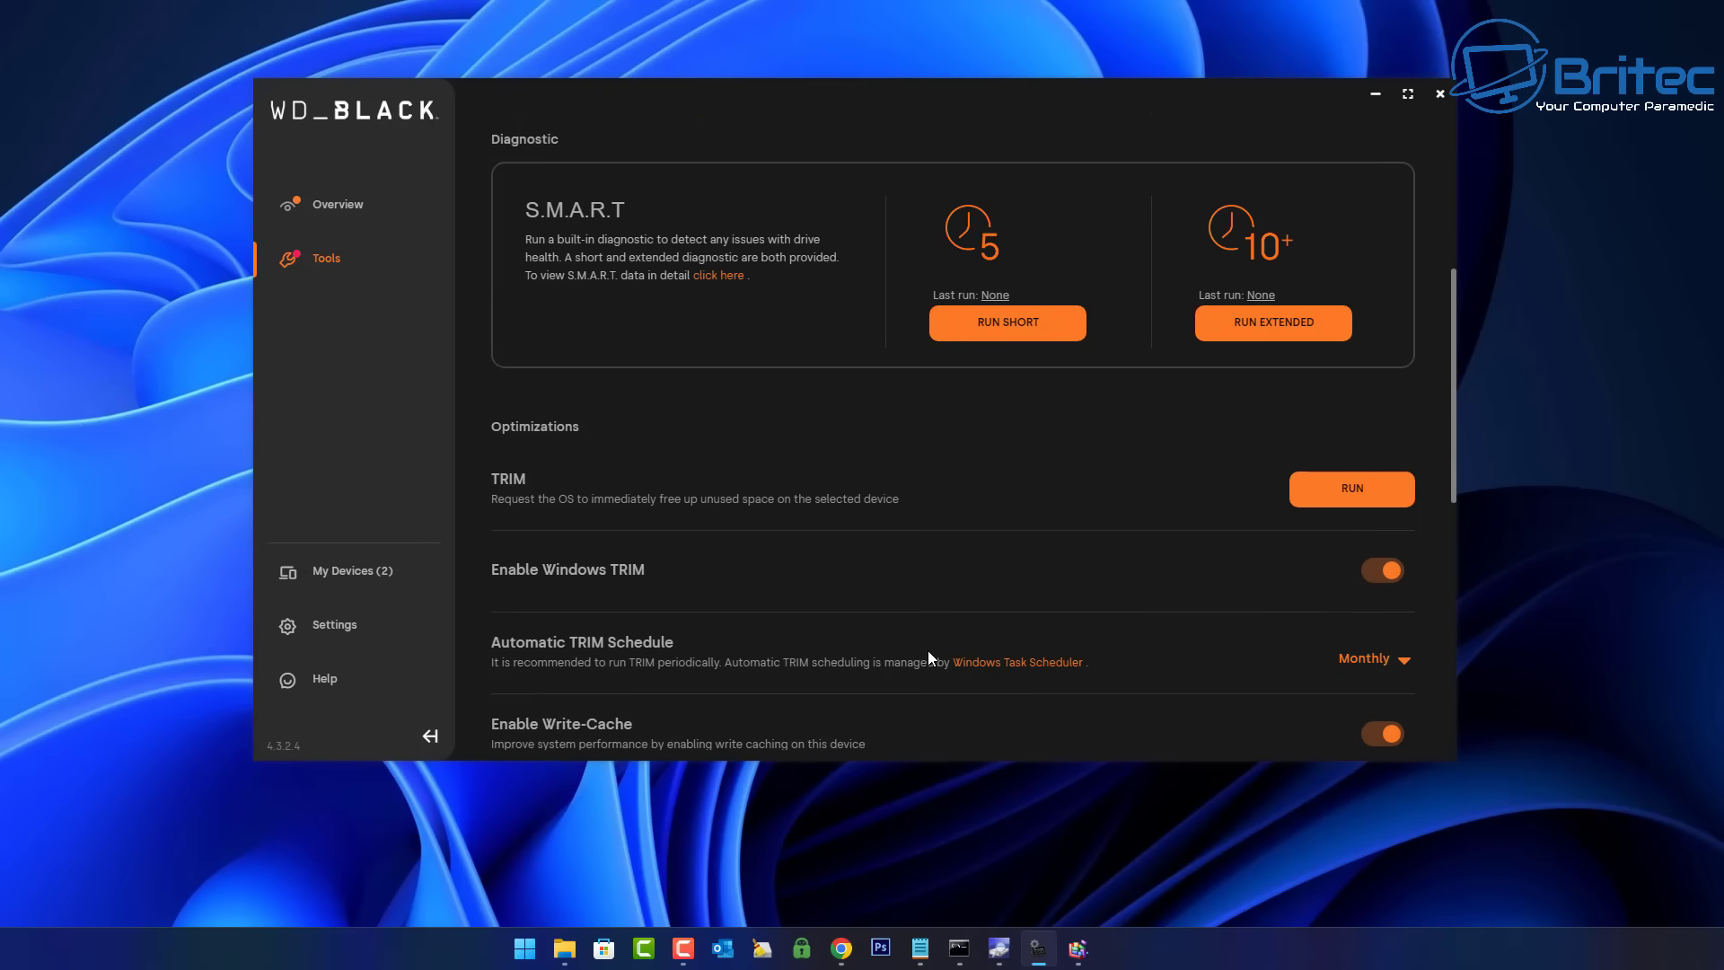
drag(995, 108, 1249, 141)
Step: Restore Optimise Drives beside the Dashboard and select the first solid state drive
click(1078, 948)
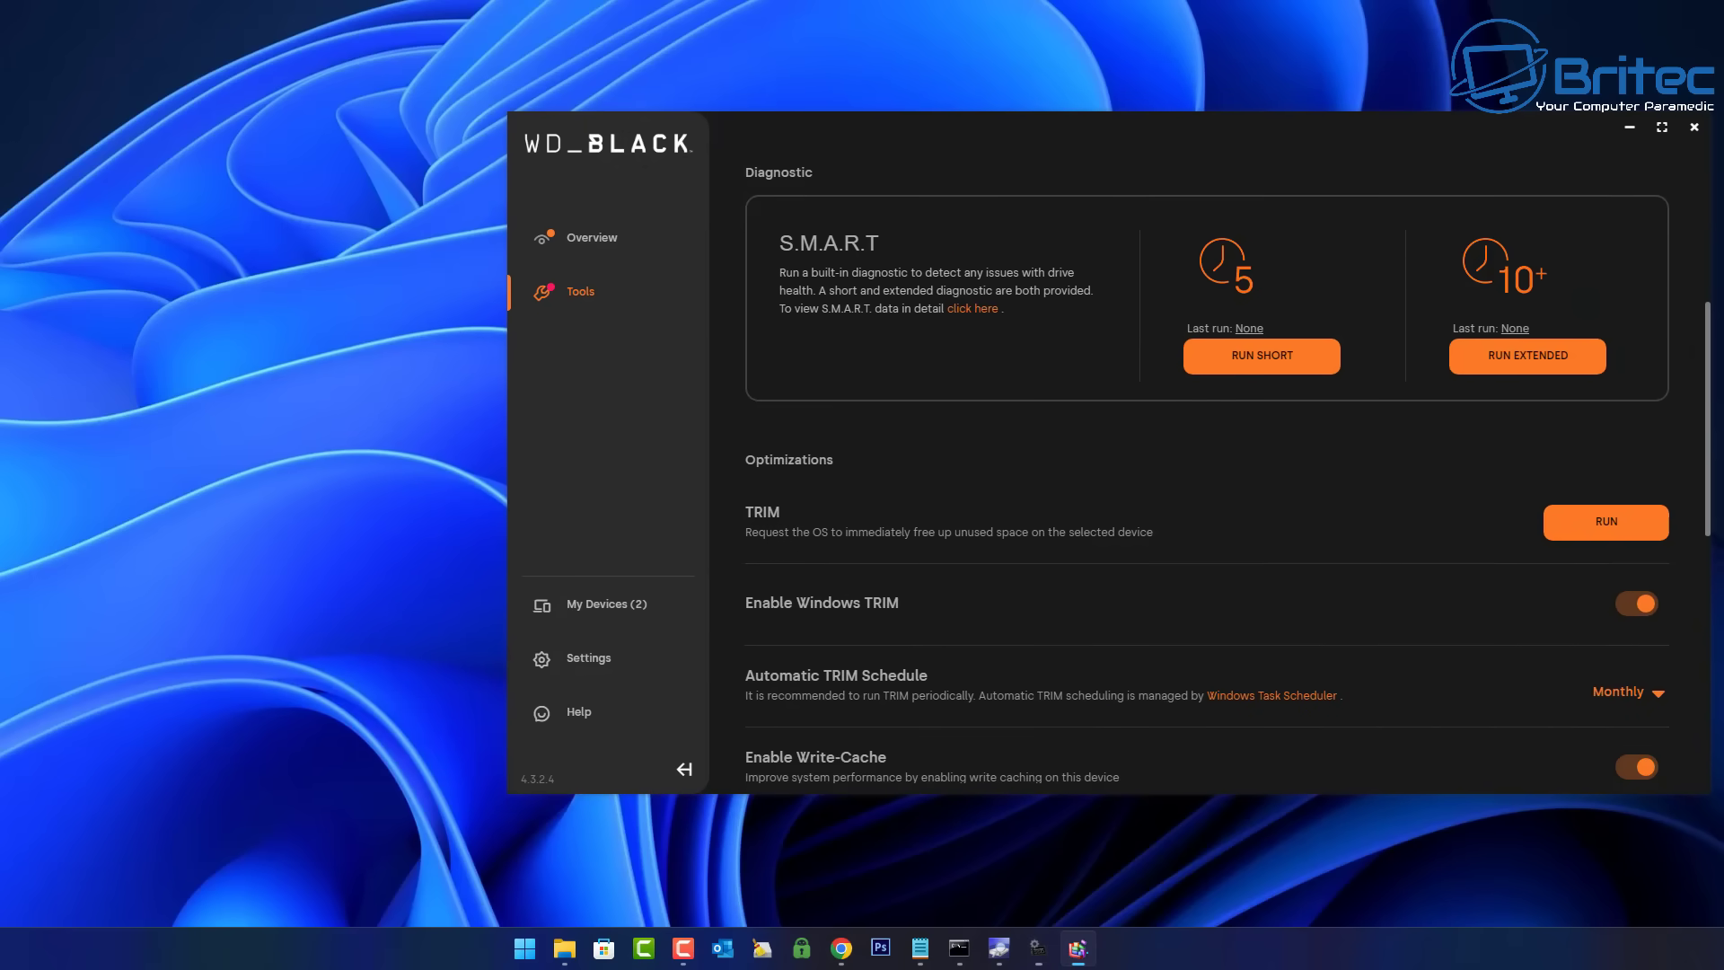
drag(146, 219, 180, 217)
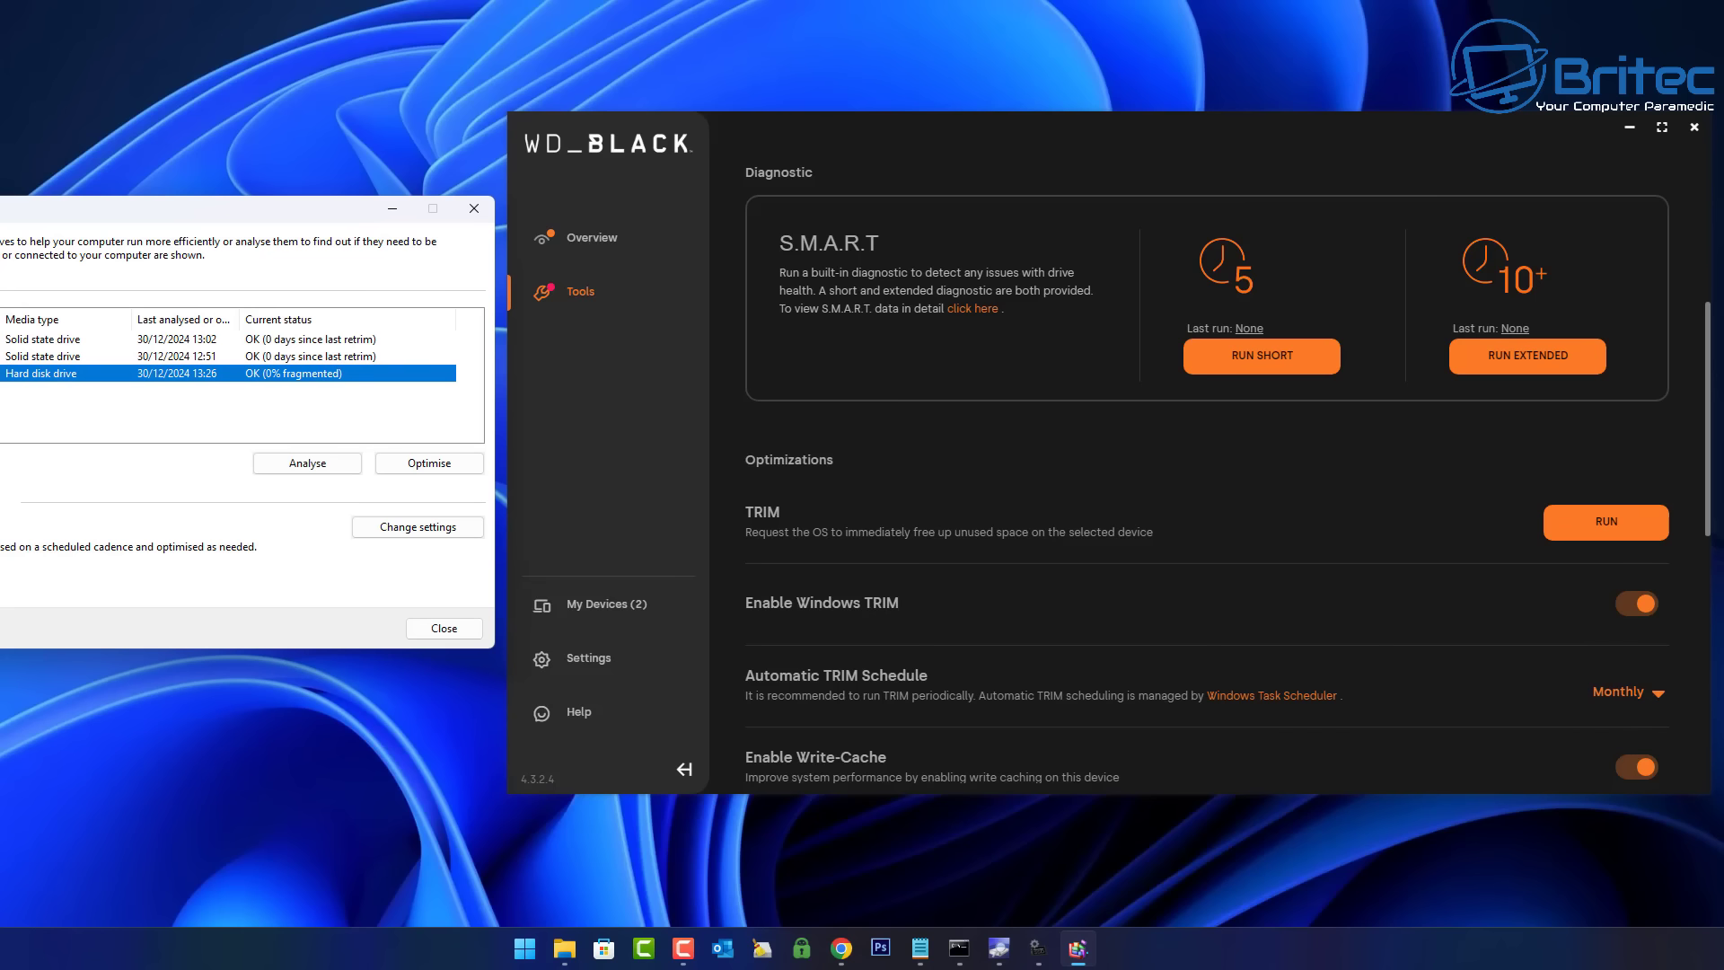
click(143, 340)
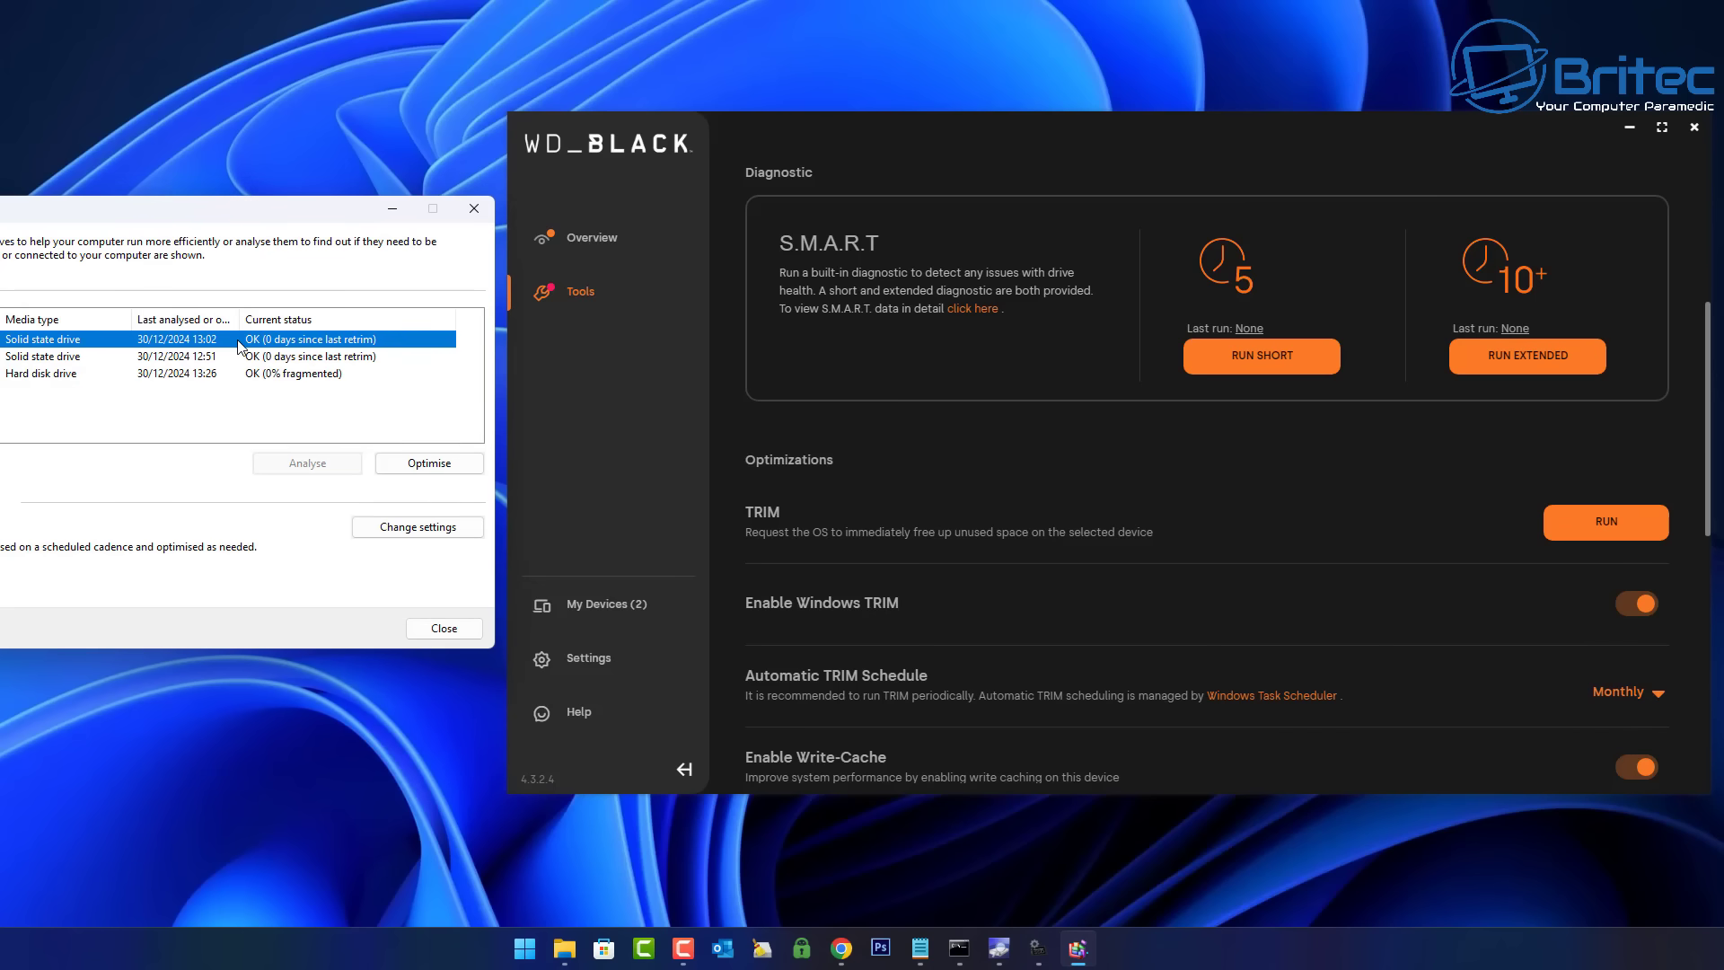
Step: Run a TRIM on the WD_BLACK SSD and dismiss the trim-started message
click(1604, 530)
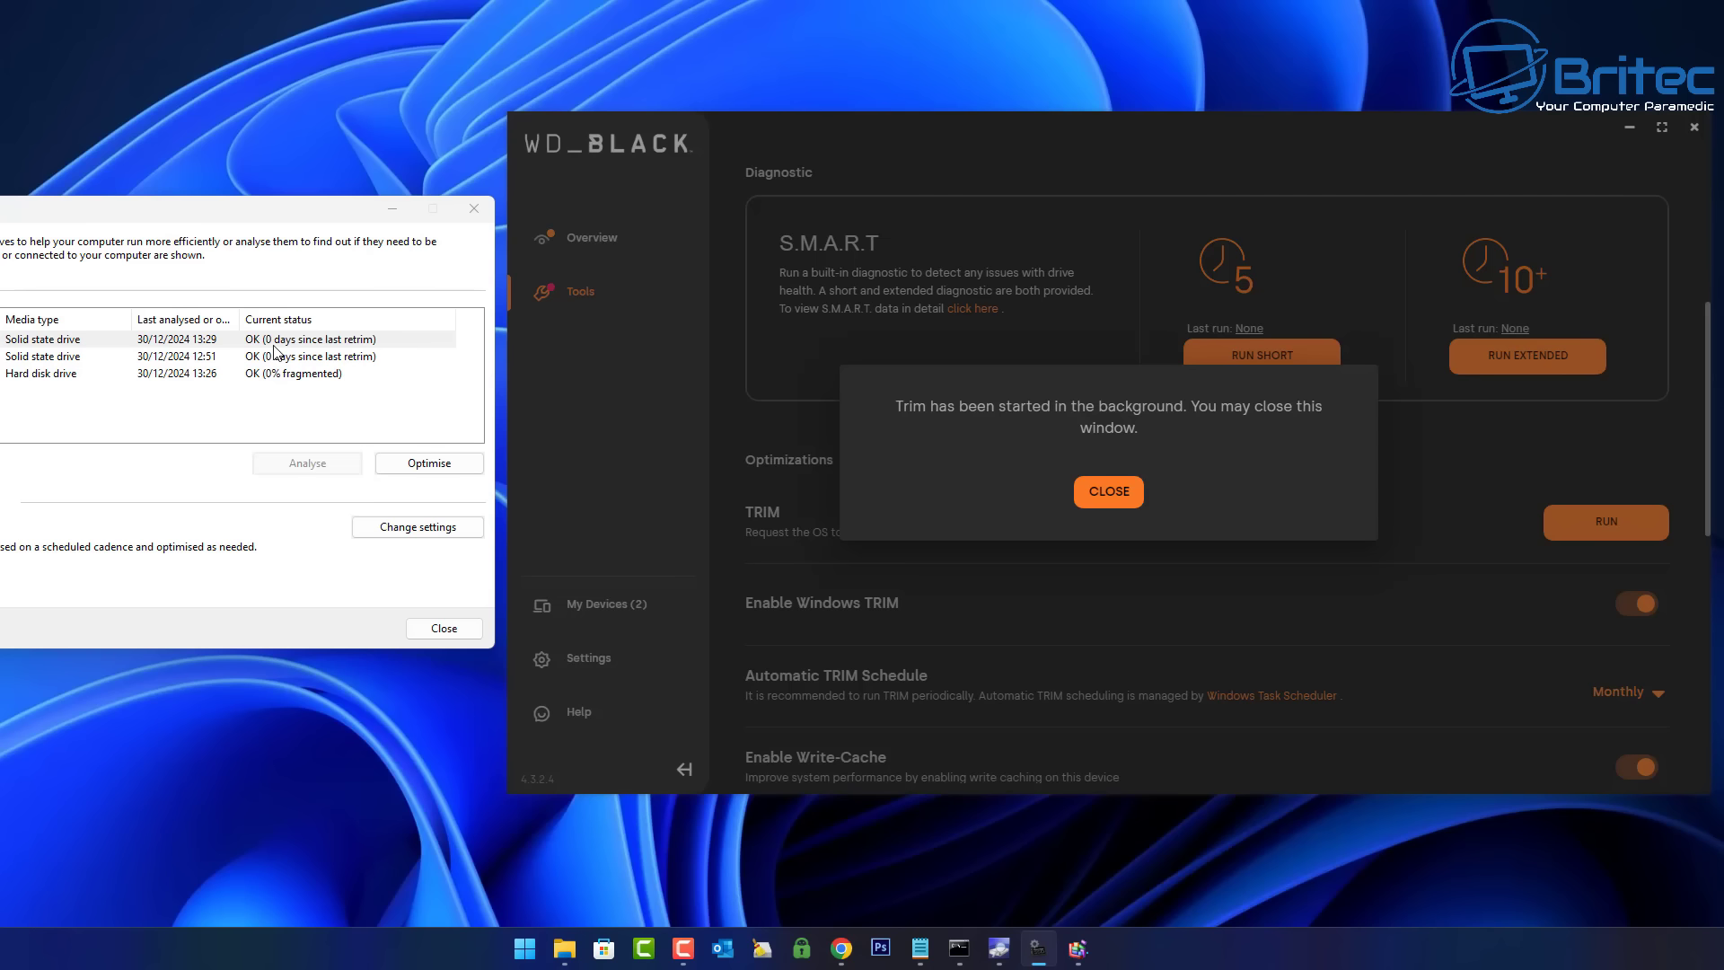
click(1110, 492)
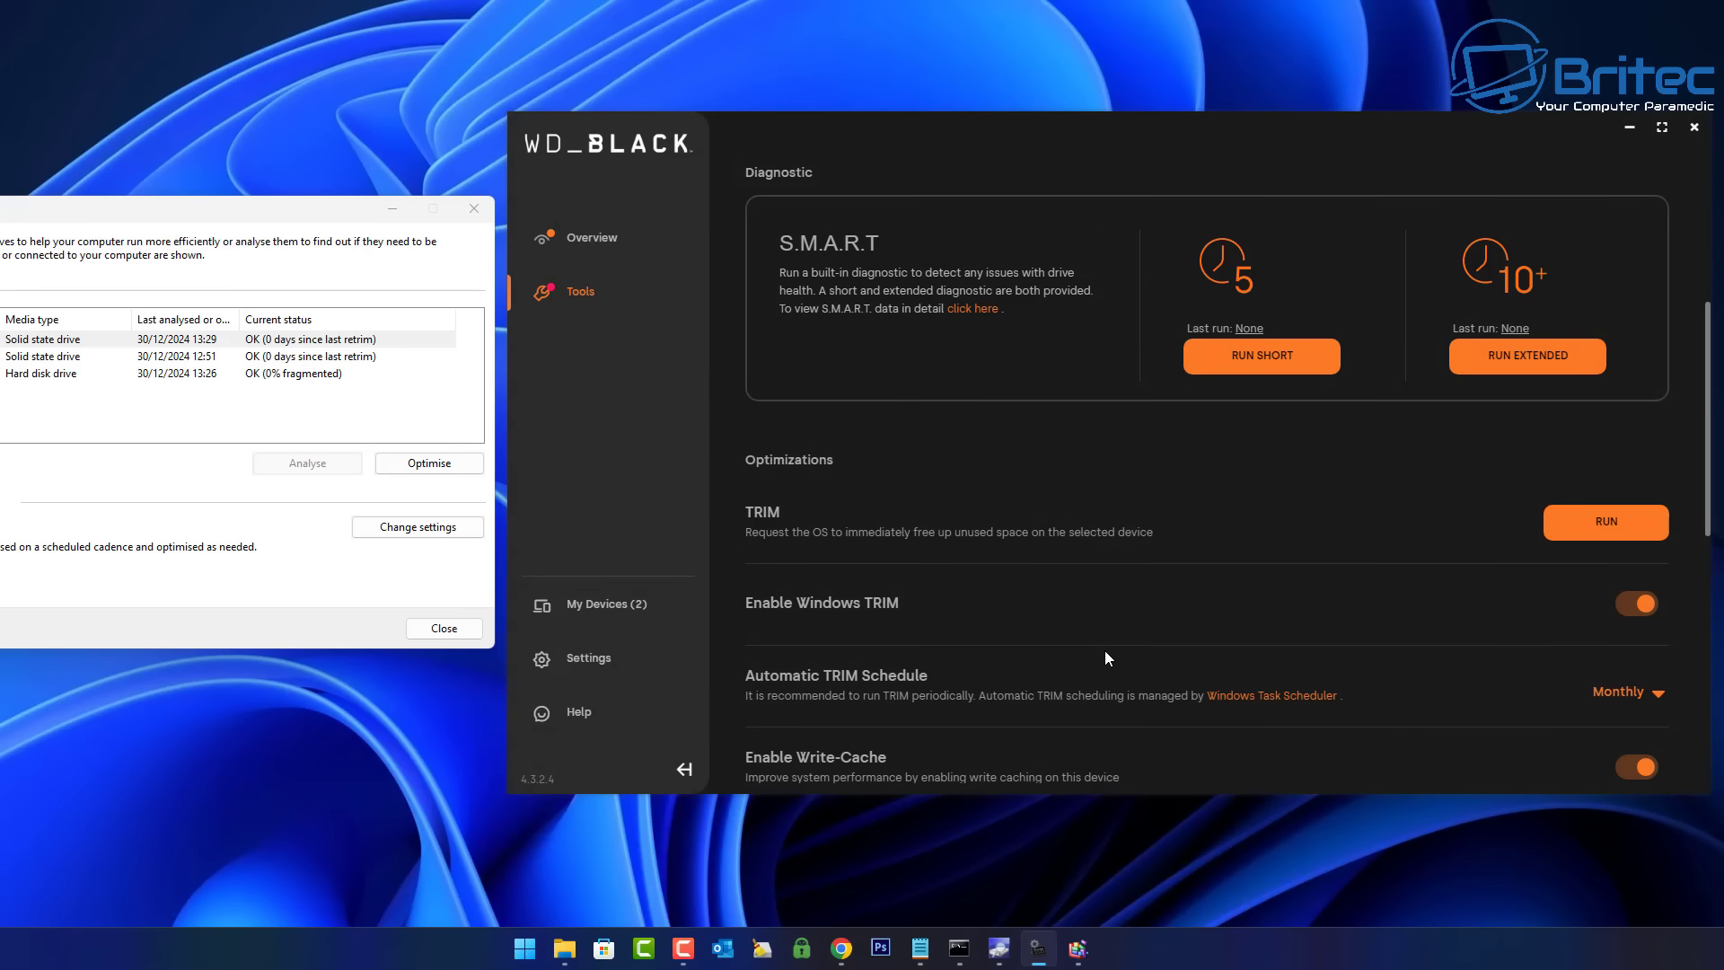
scroll(1105, 652, down, 3)
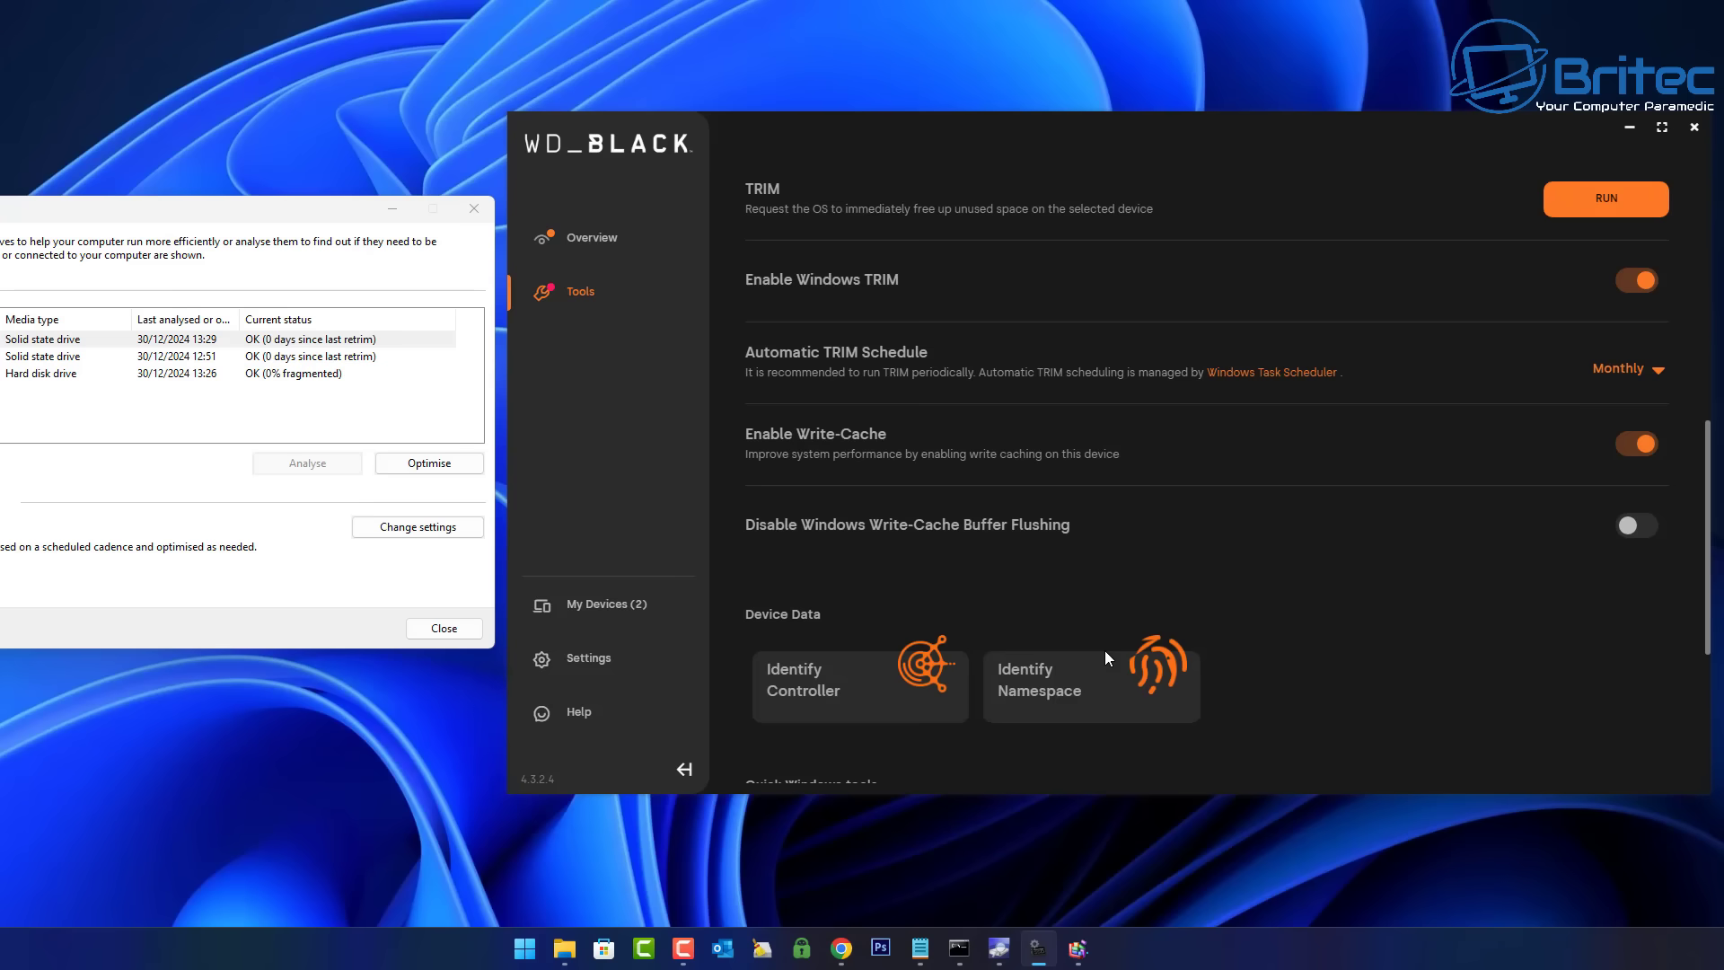
scroll(1106, 652, down, 2)
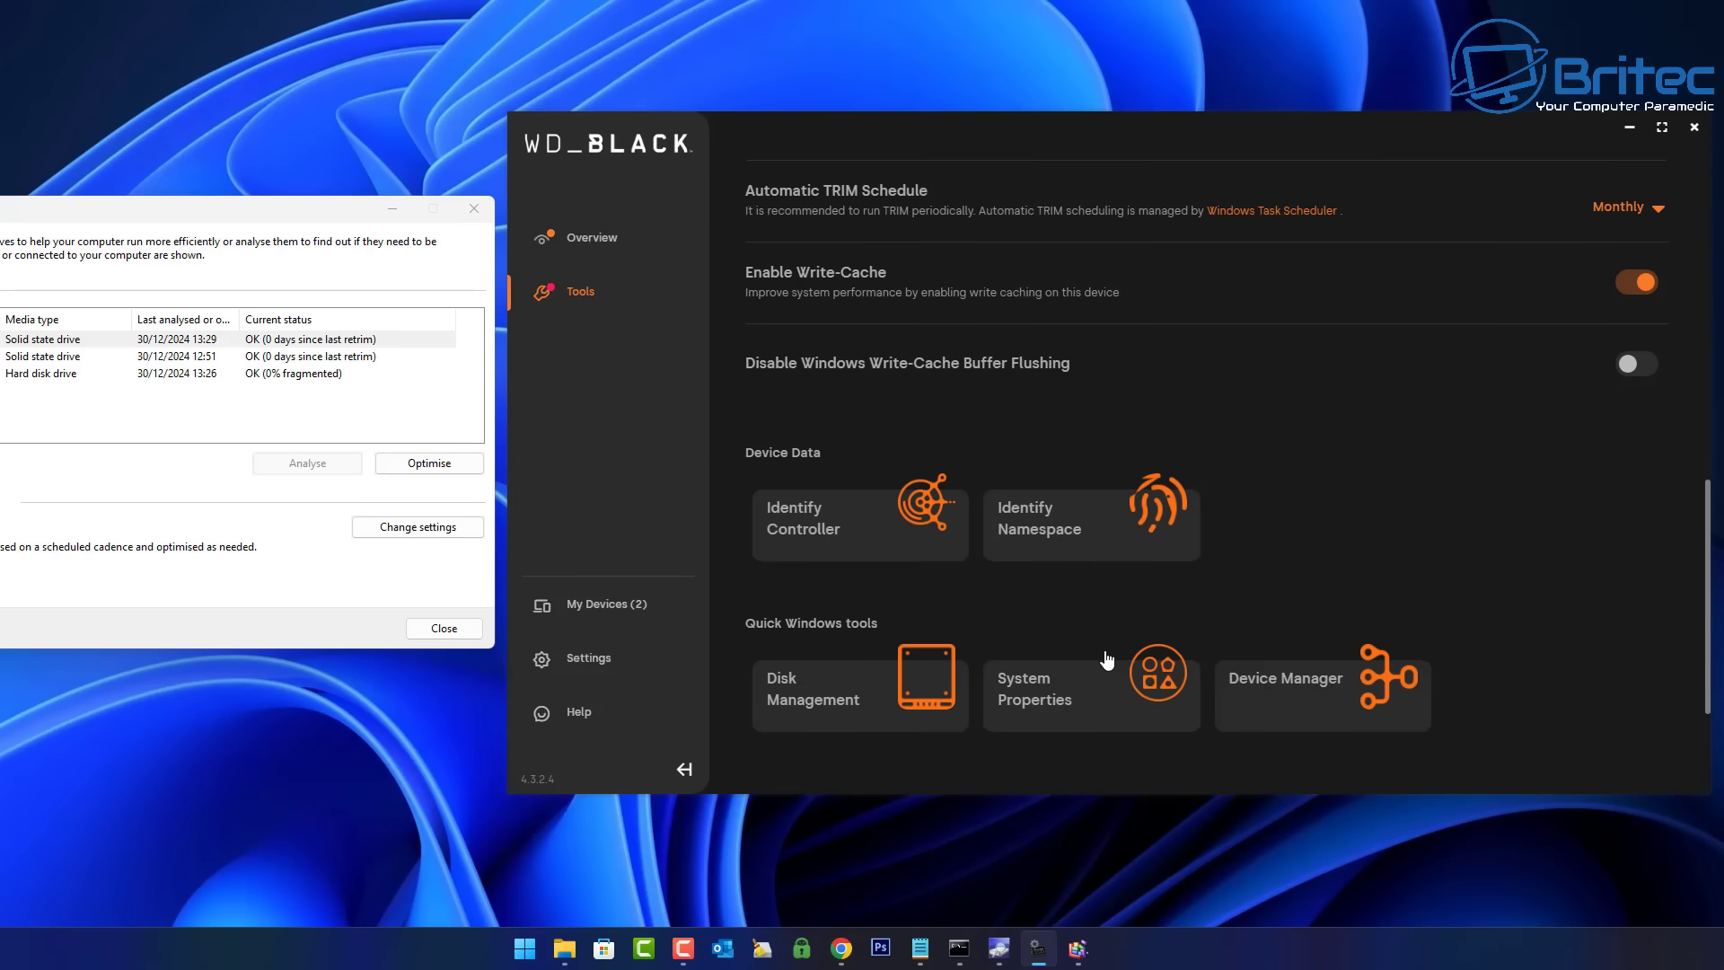
scroll(1106, 656, up, 6)
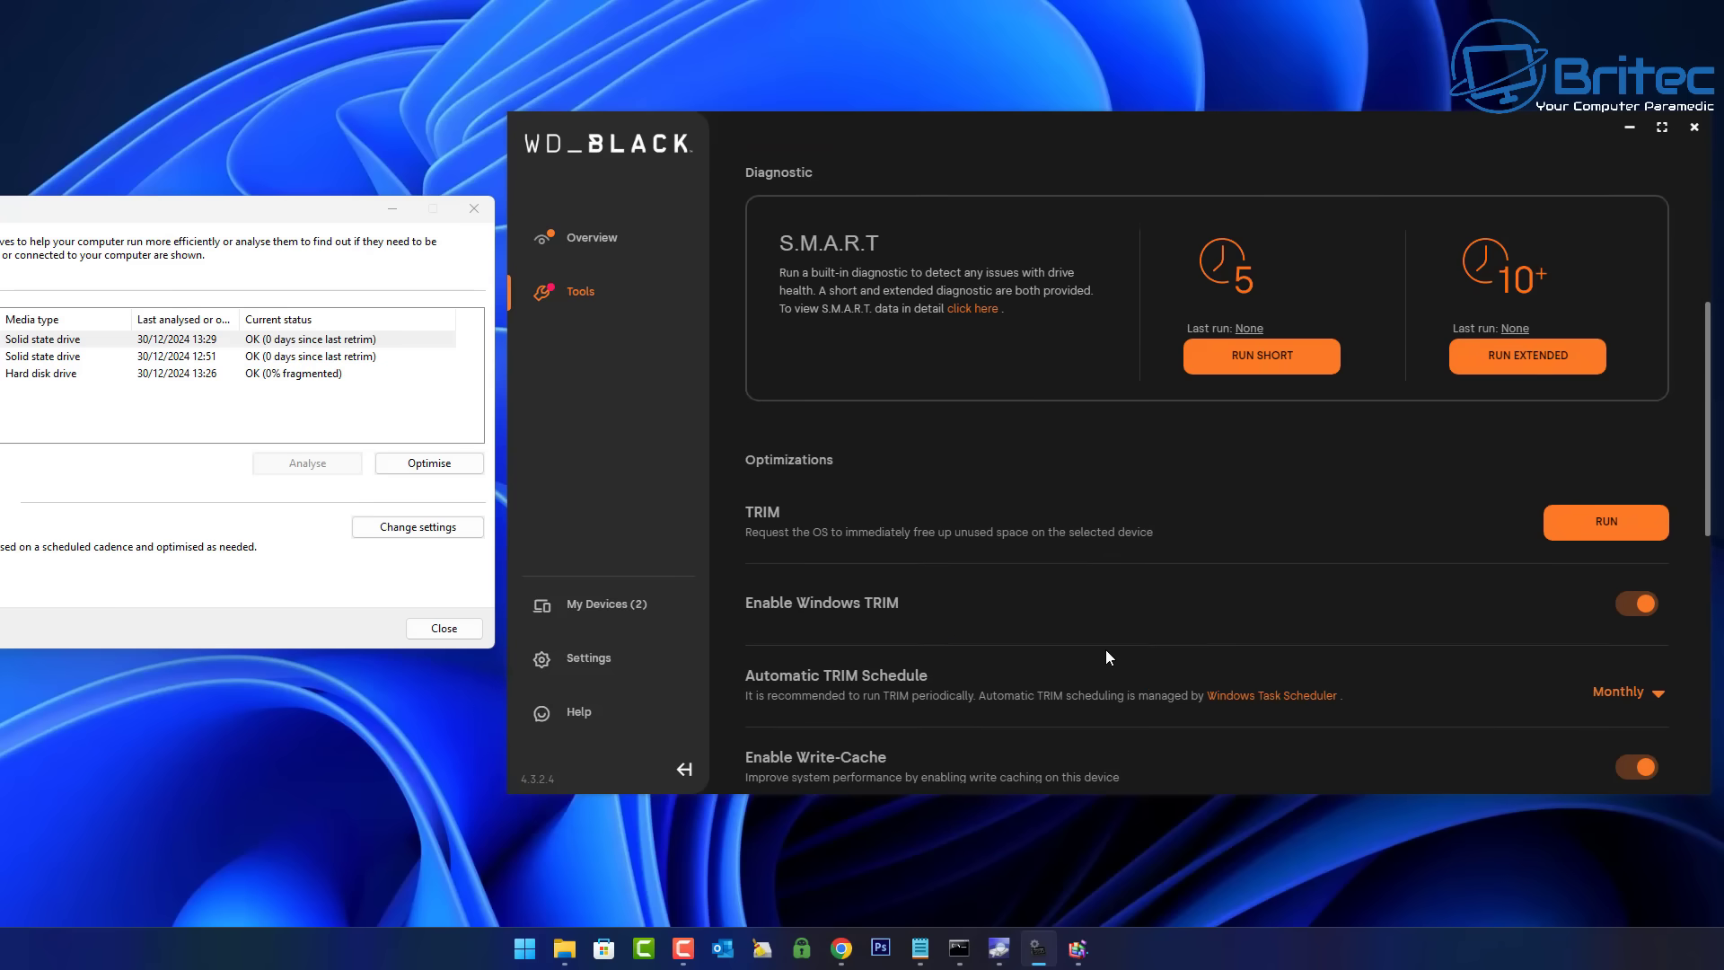
scroll(1109, 649, up, 1)
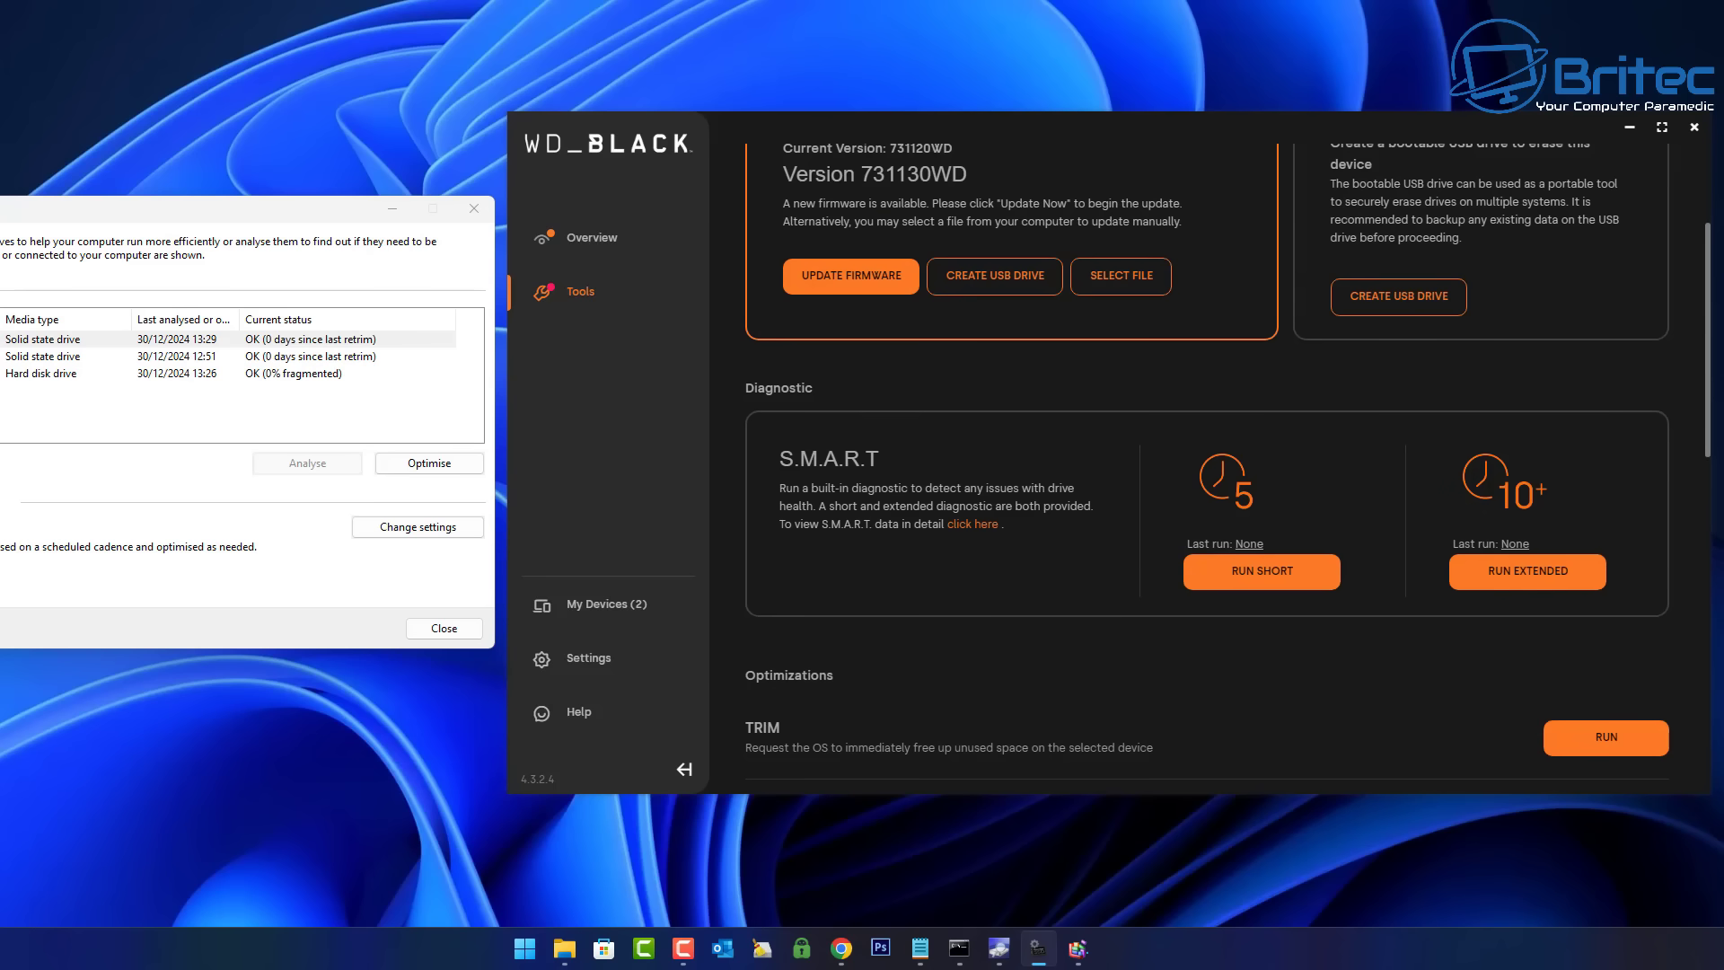
Step: Switch from My Devices to the WD External (E:) My Passport drive
click(606, 604)
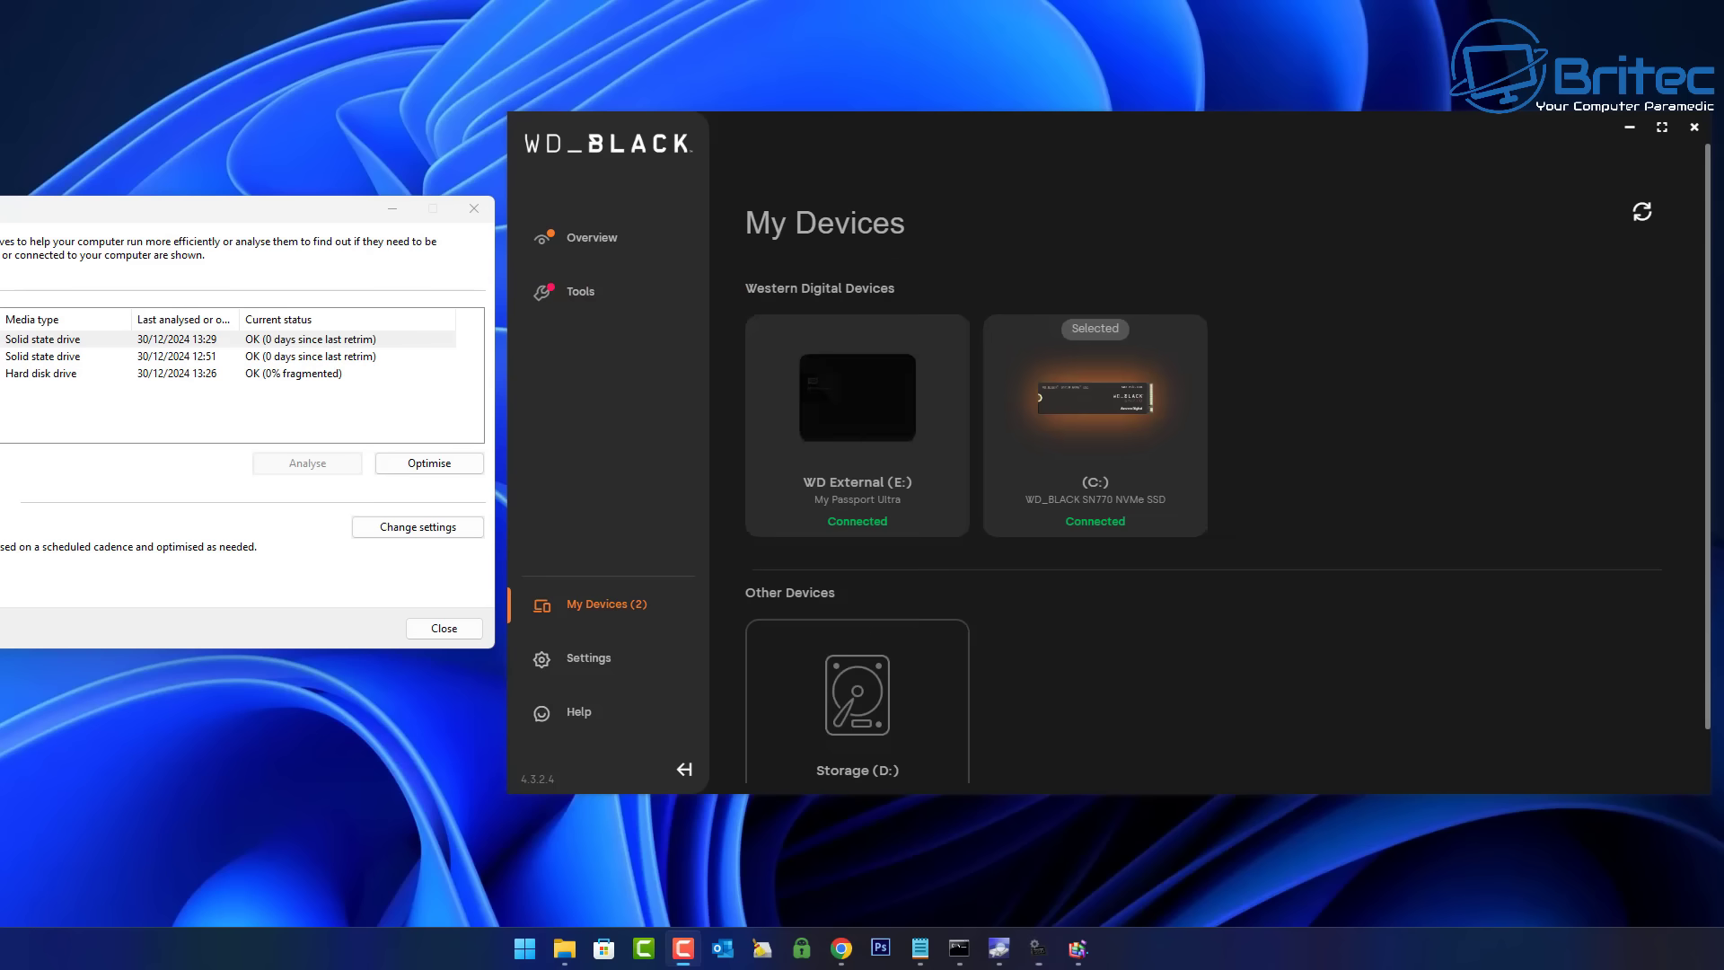
click(868, 438)
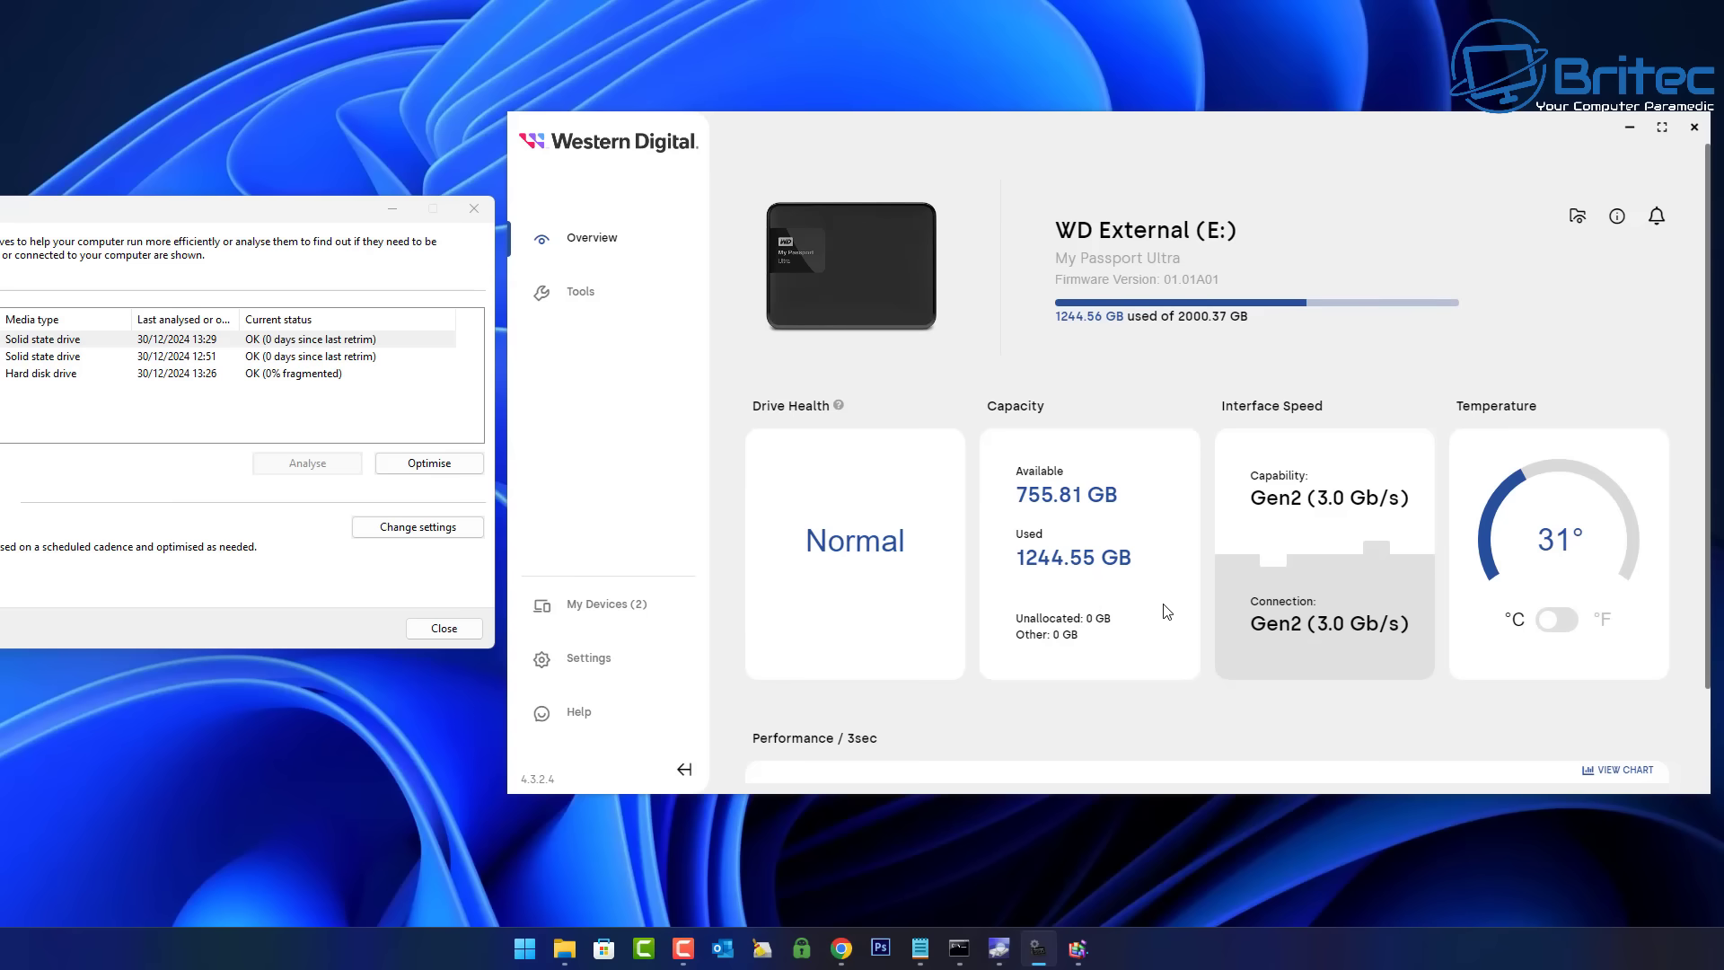
scroll(1166, 611, down, 2)
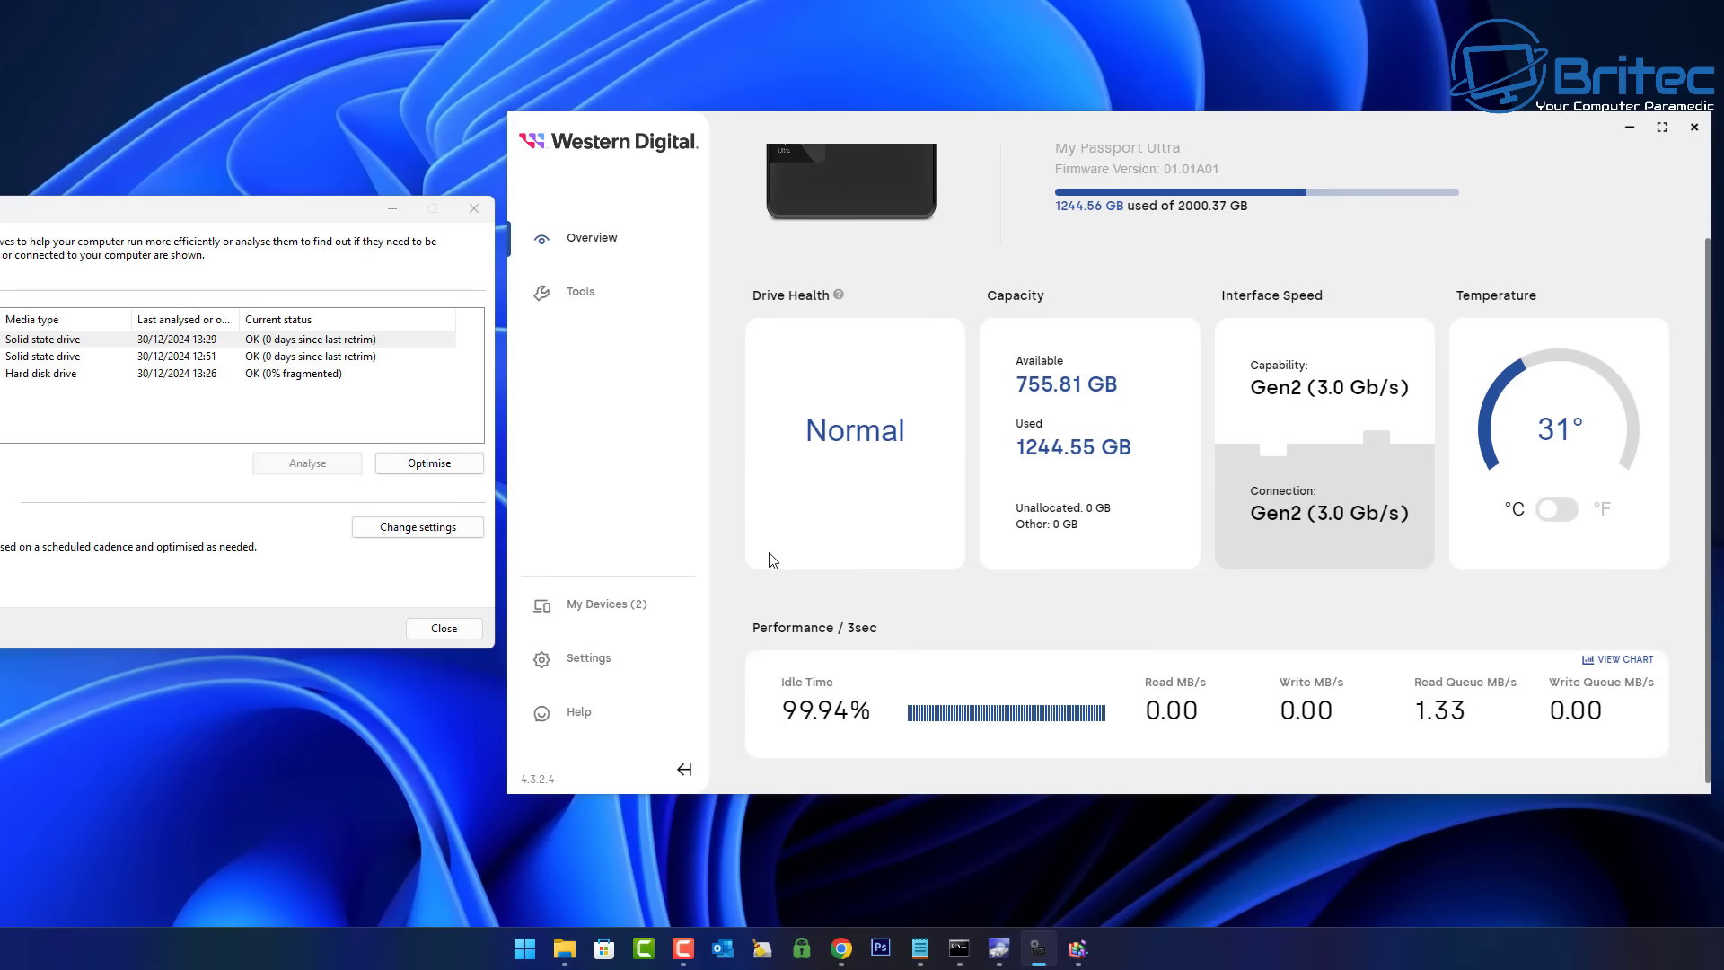
Step: Review the external drive's Tools page, including TRIM and Write-Cache Removal Policy
click(577, 299)
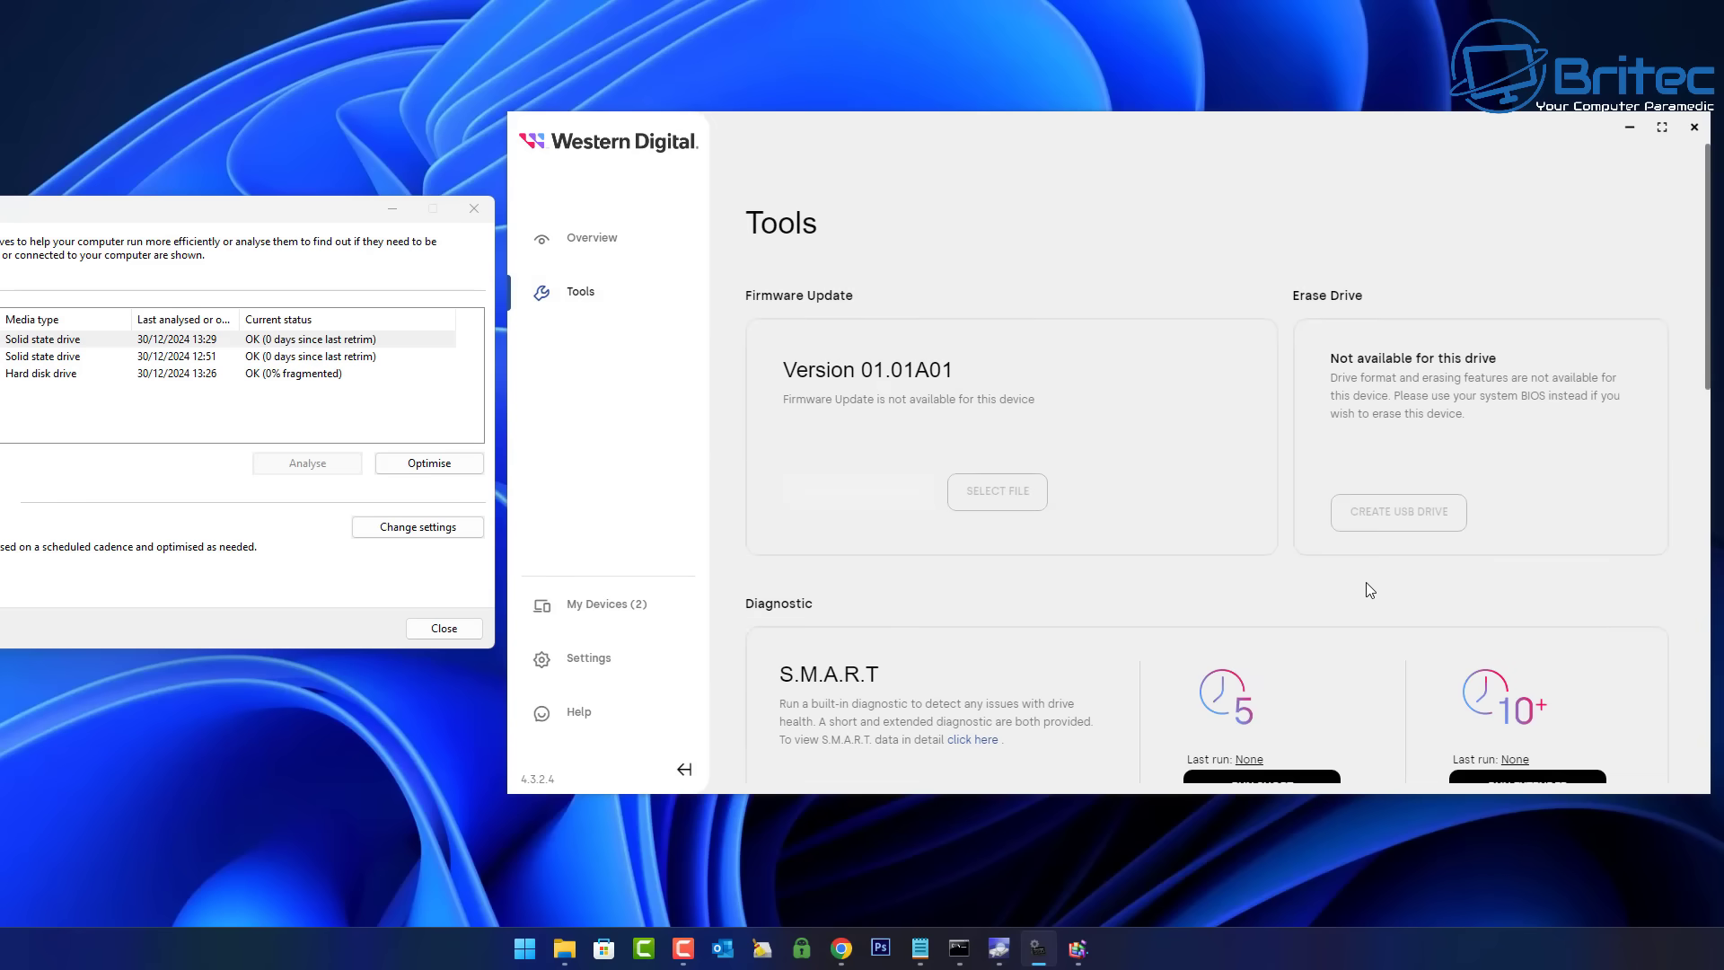
scroll(1371, 590, down, 2)
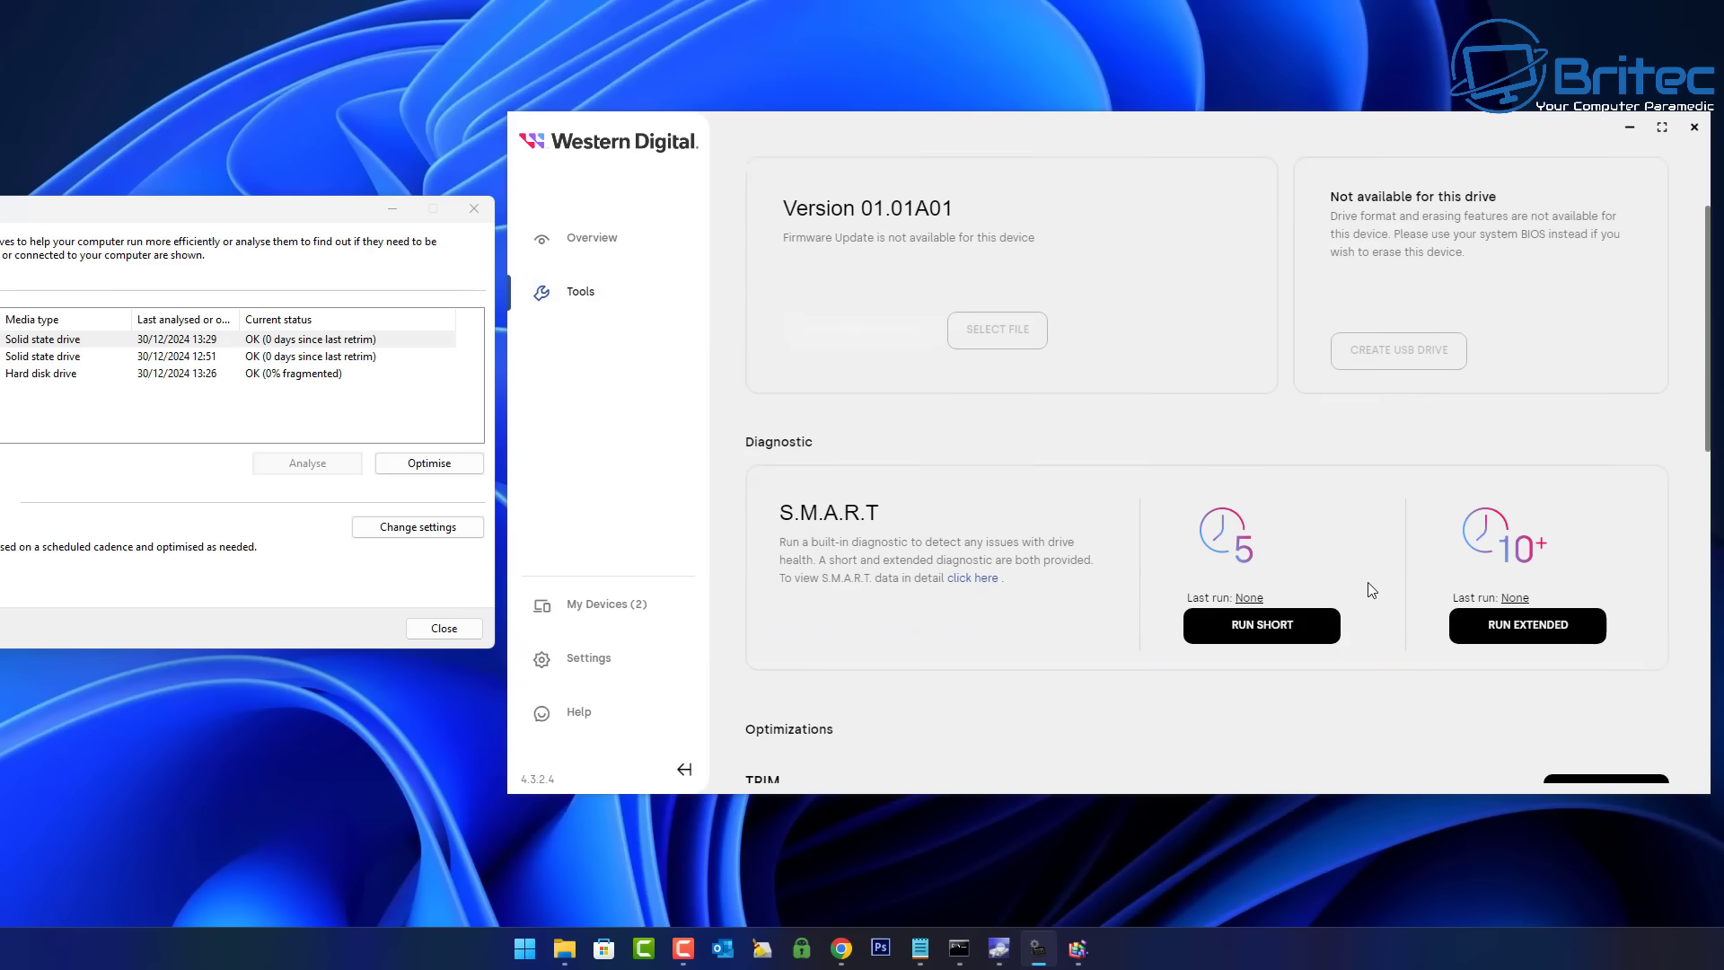
scroll(1371, 590, down, 4)
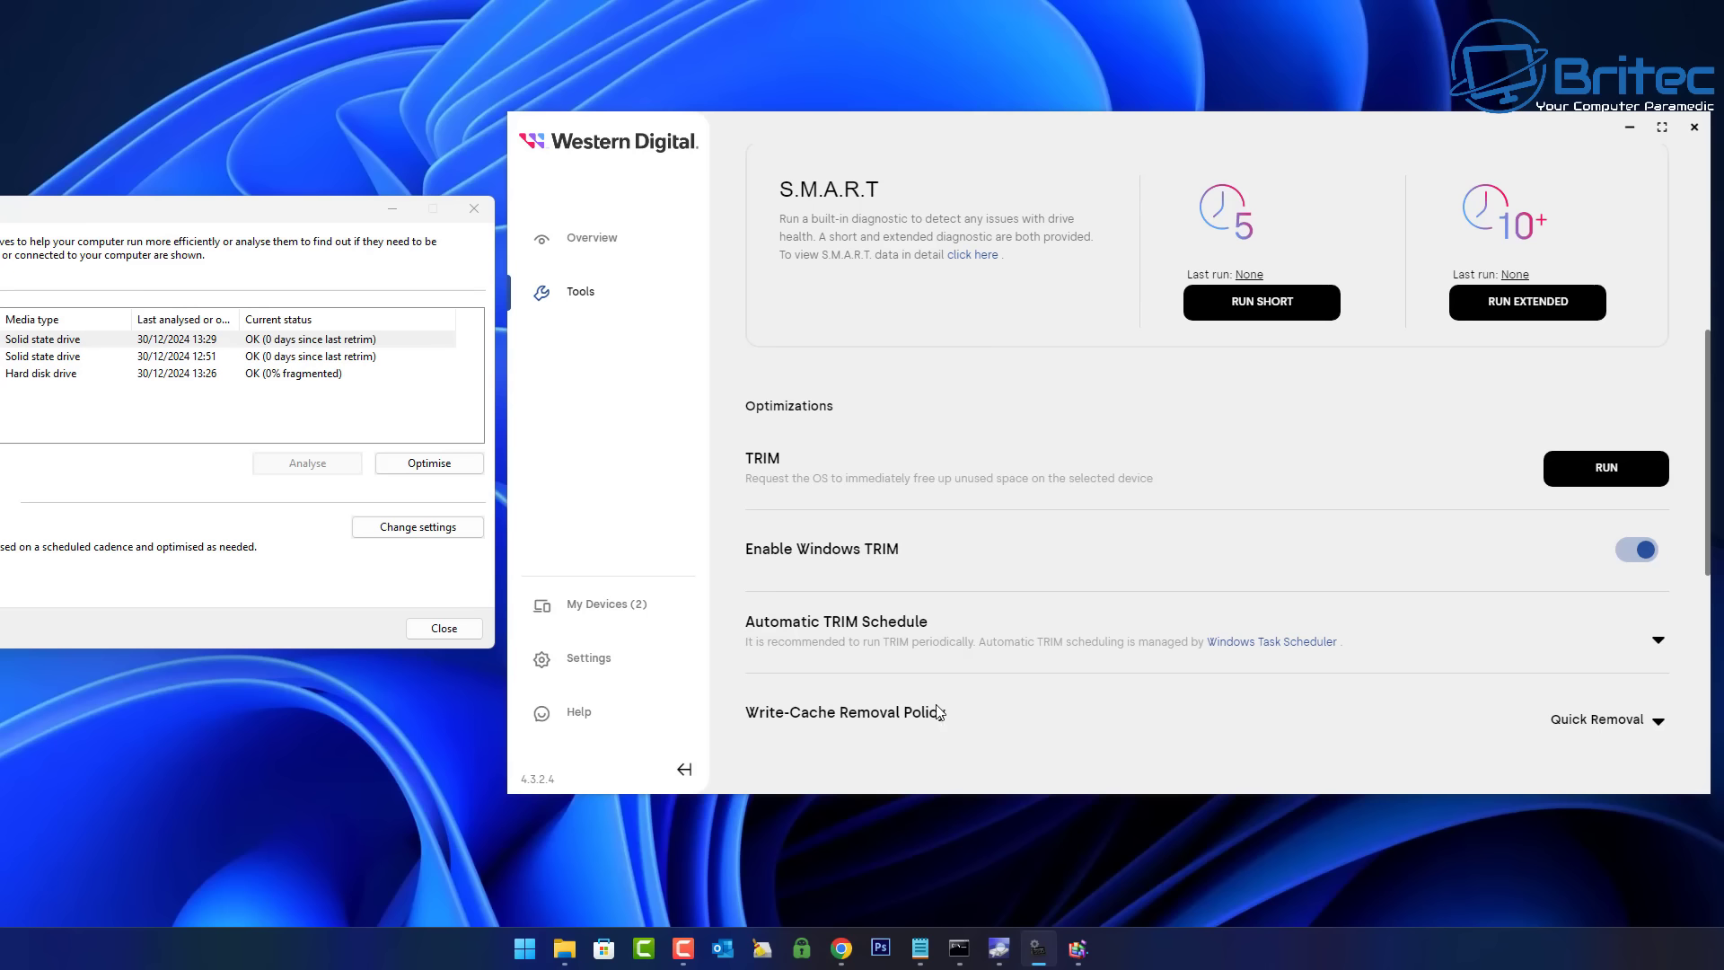
scroll(1053, 750, down, 1)
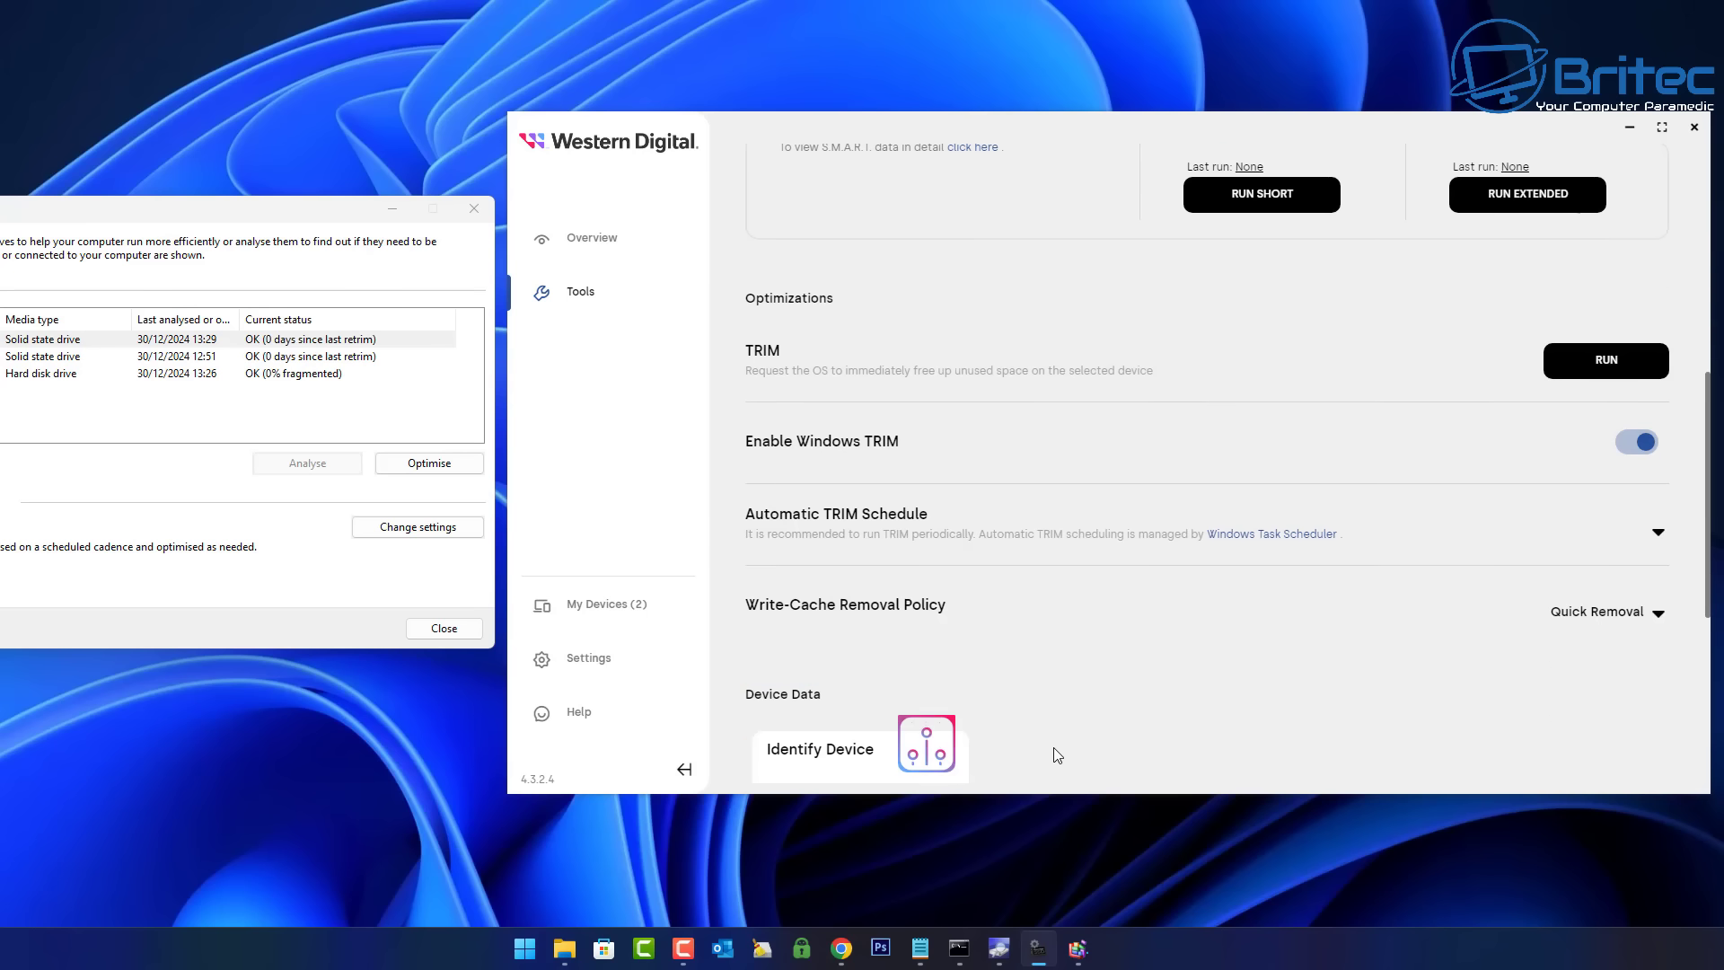
scroll(1060, 734, down, 2)
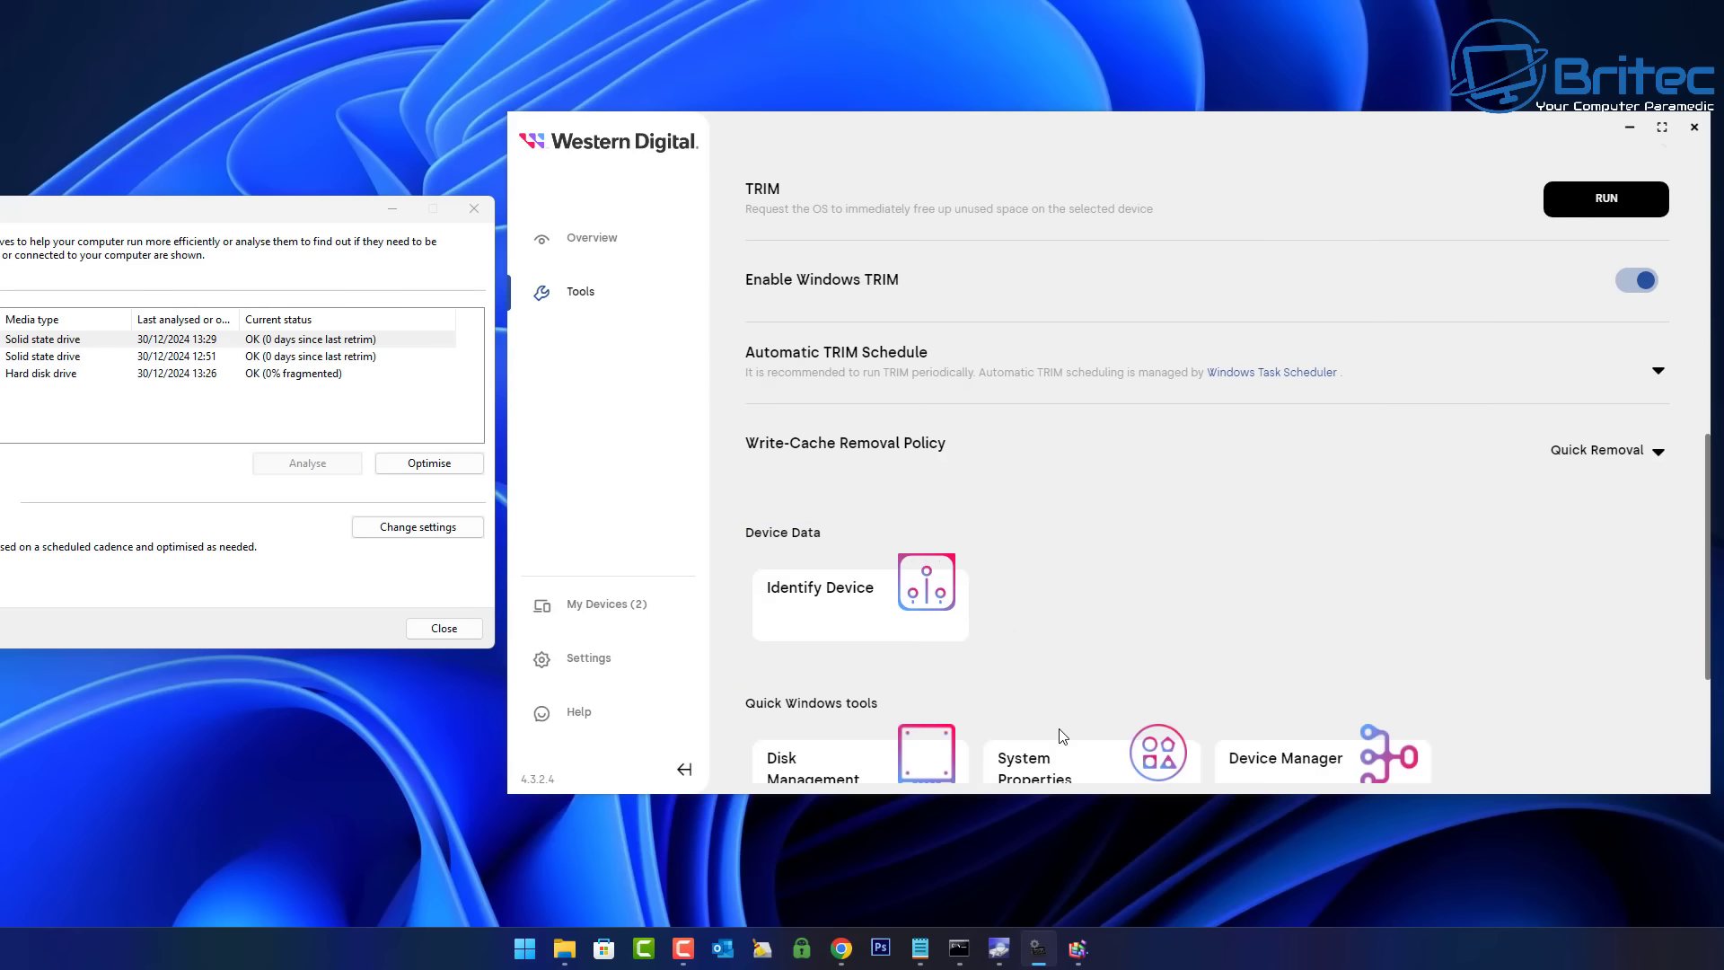
scroll(1061, 734, down, 2)
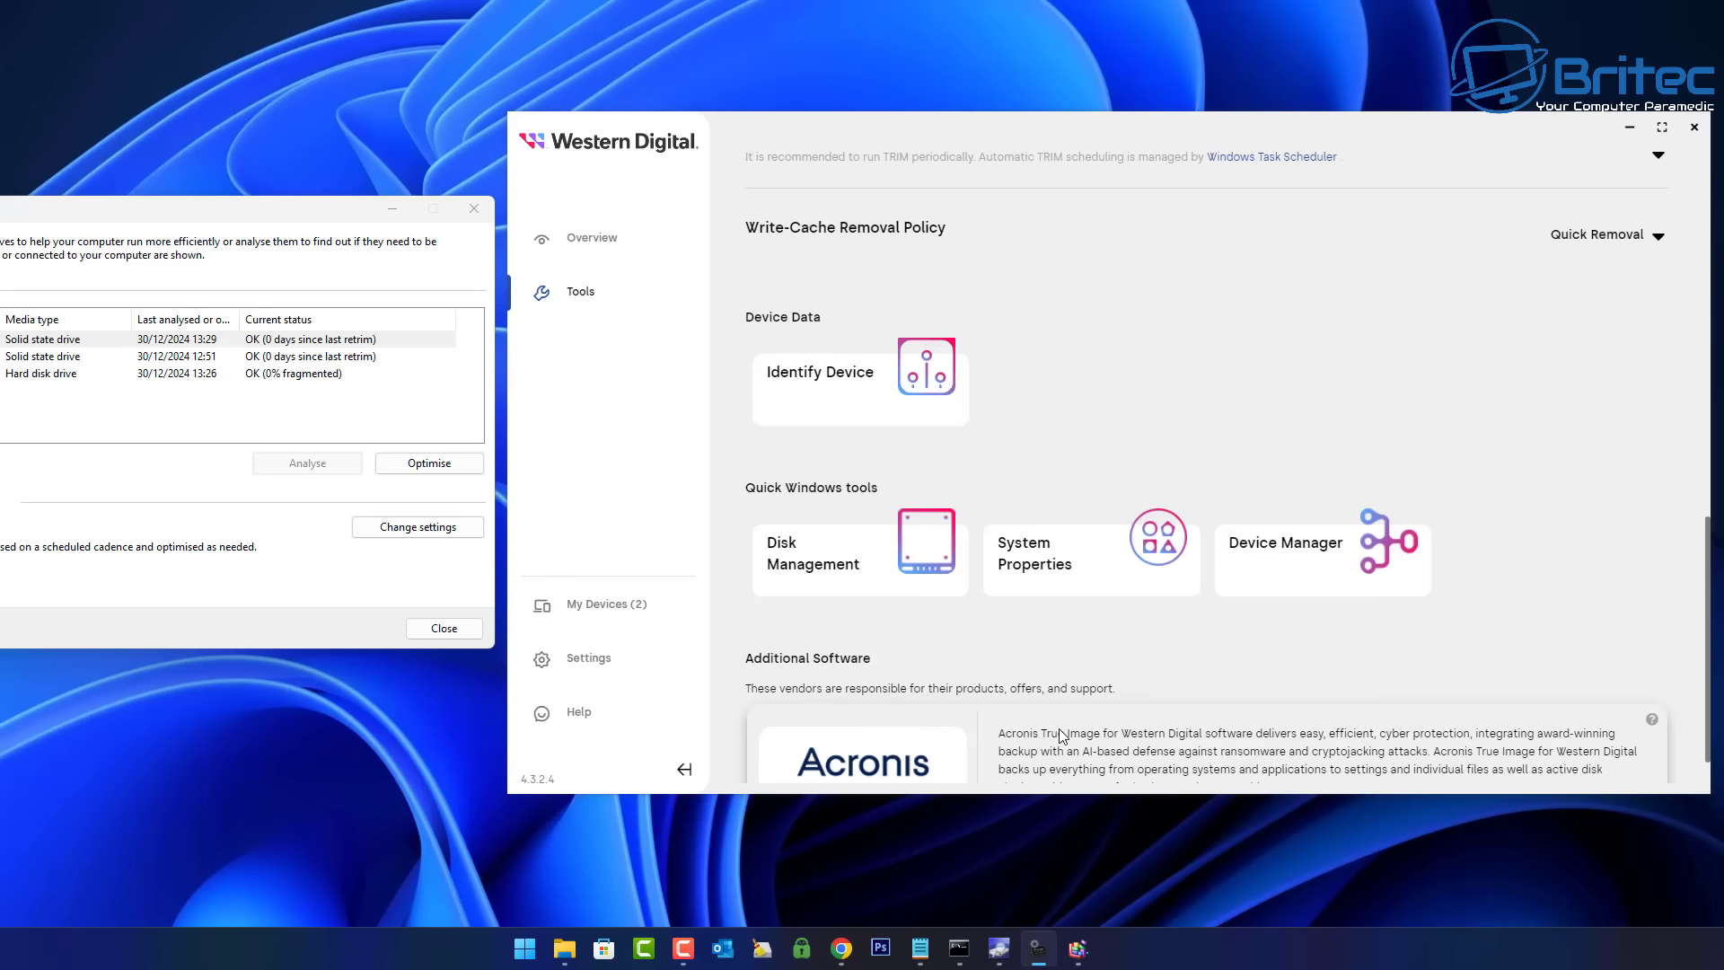
scroll(1061, 735, down, 1)
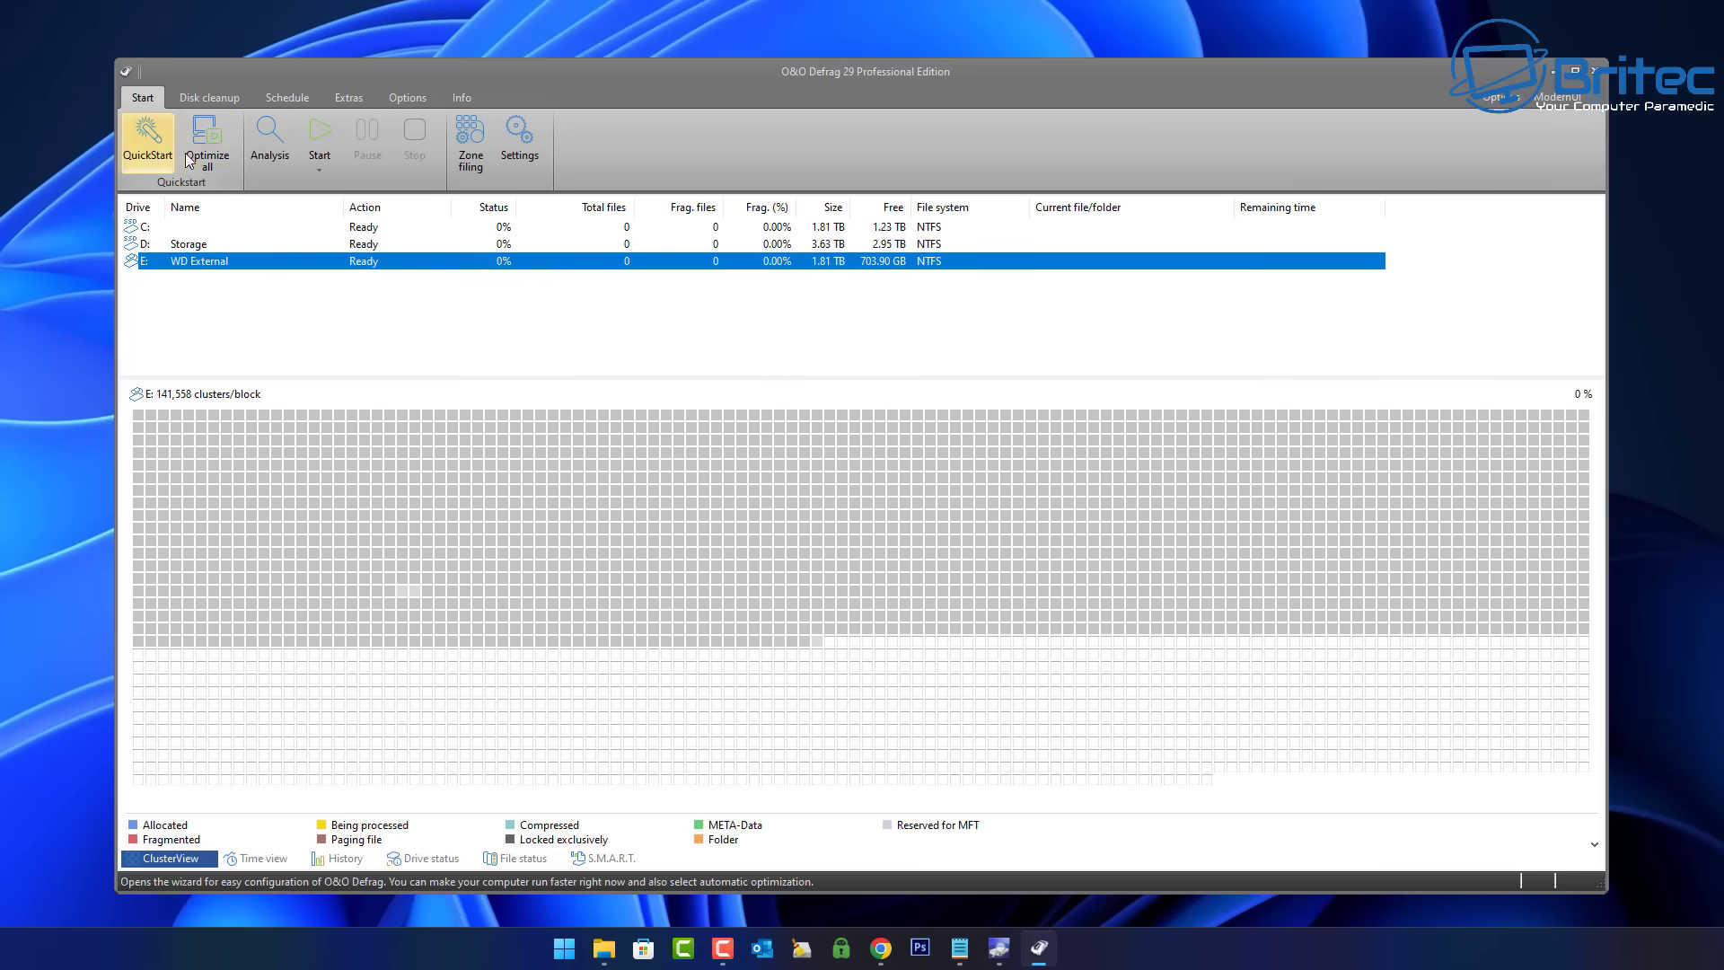
Step: Start processing the WD External (E:) drive in O&O Defrag
click(320, 144)
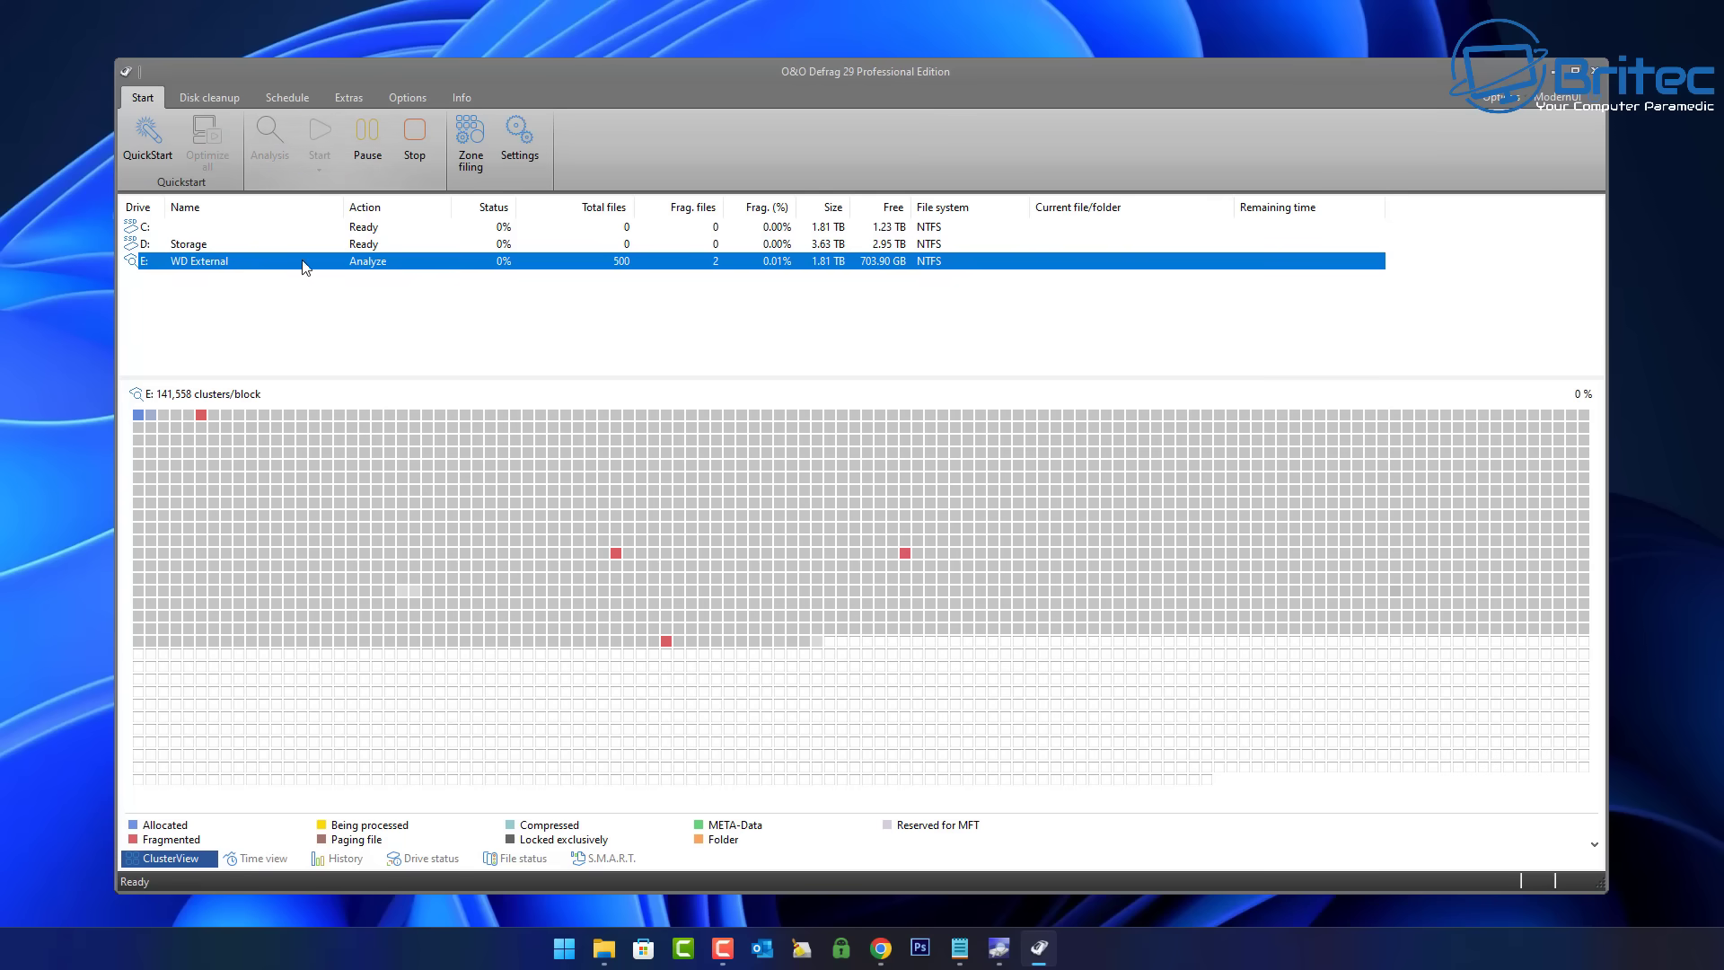